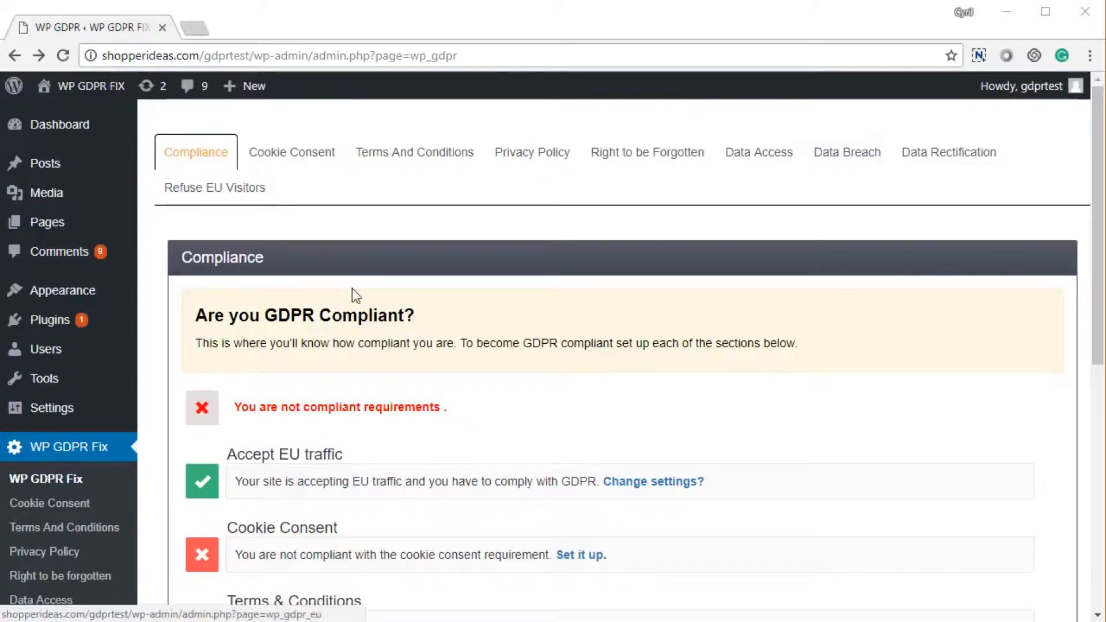
pyautogui.scroll(-2, 349, 329)
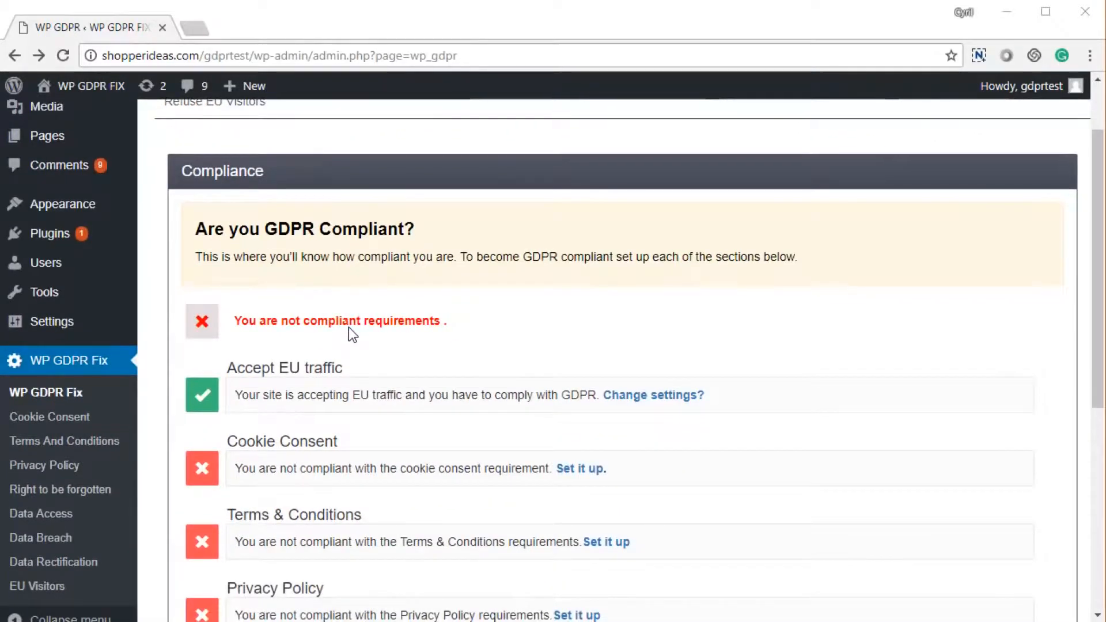
pyautogui.scroll(-6, 349, 333)
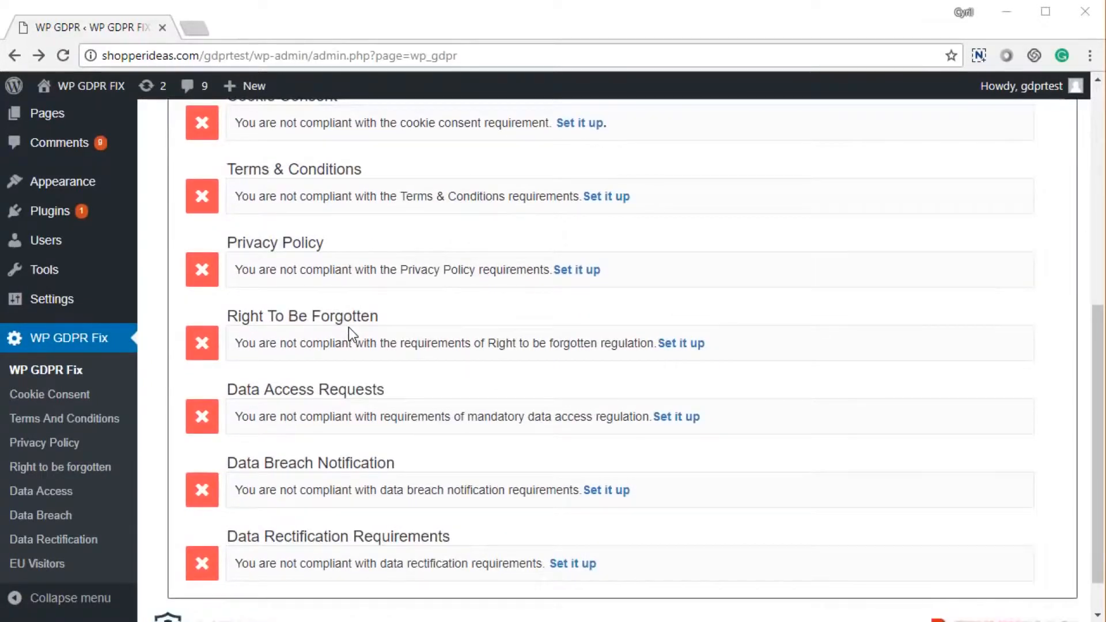
pyautogui.scroll(-1, 348, 328)
pyautogui.scroll(8, 348, 327)
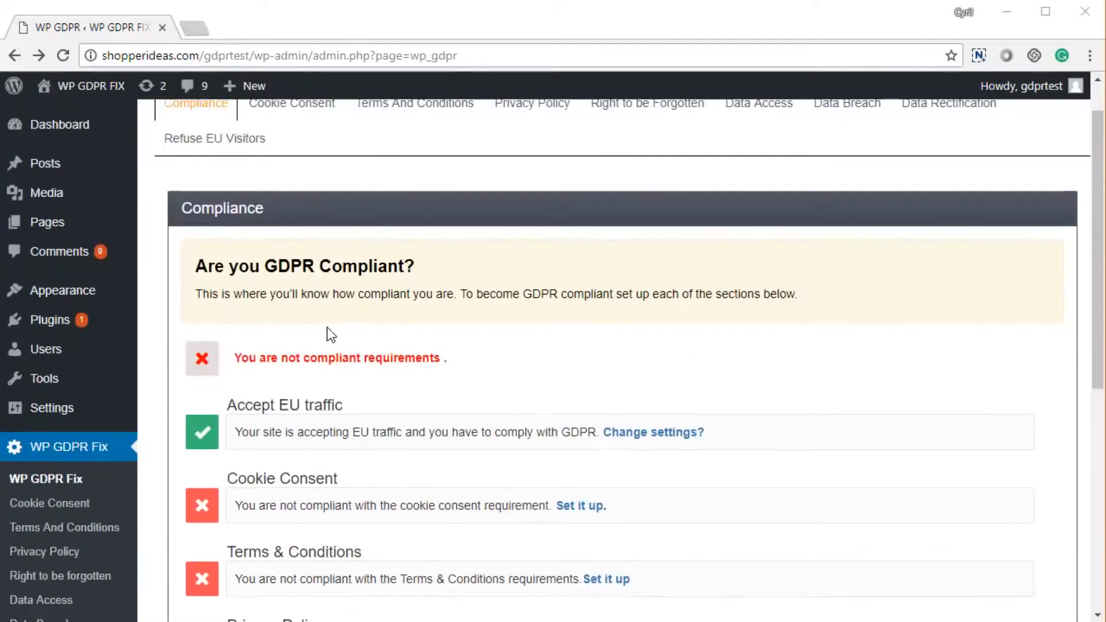
pyautogui.scroll(-2, 230, 400)
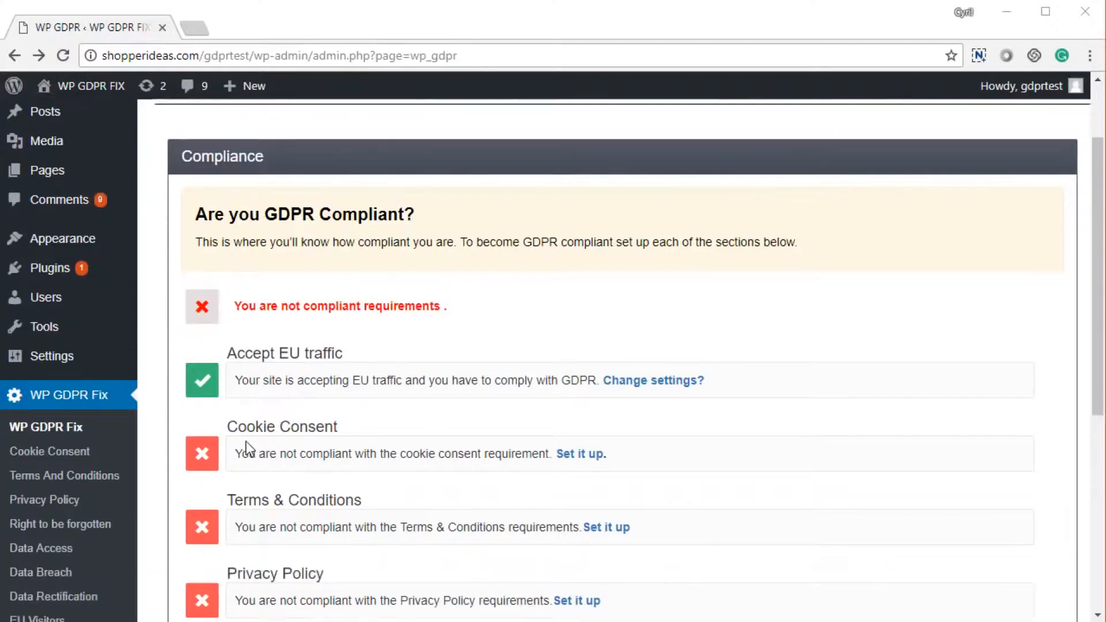
pyautogui.scroll(-2, 267, 444)
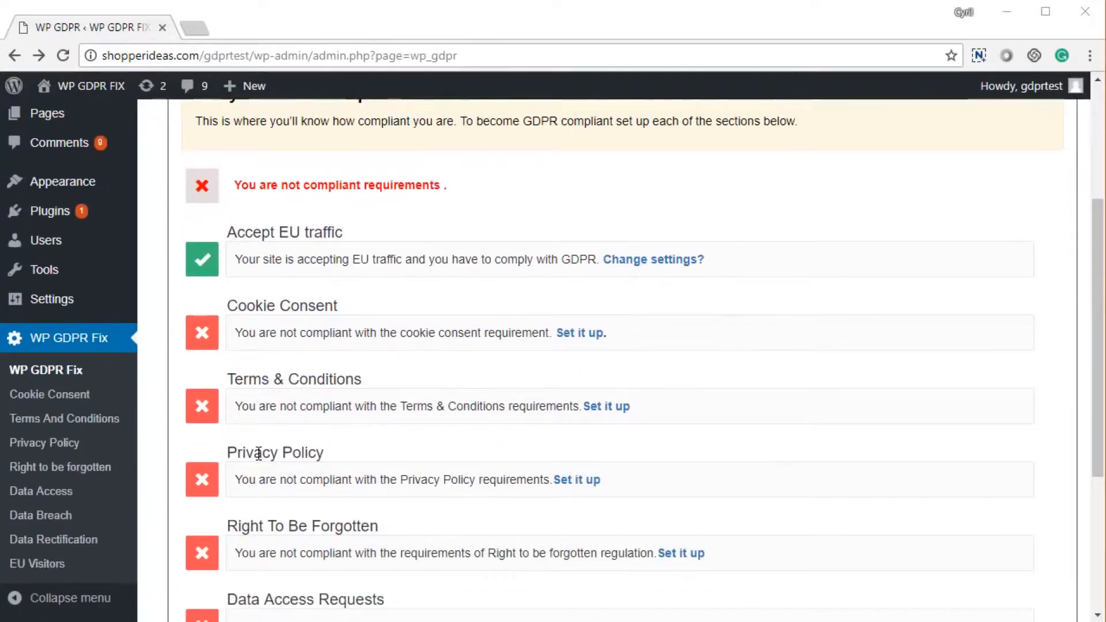
pyautogui.scroll(-5, 344, 460)
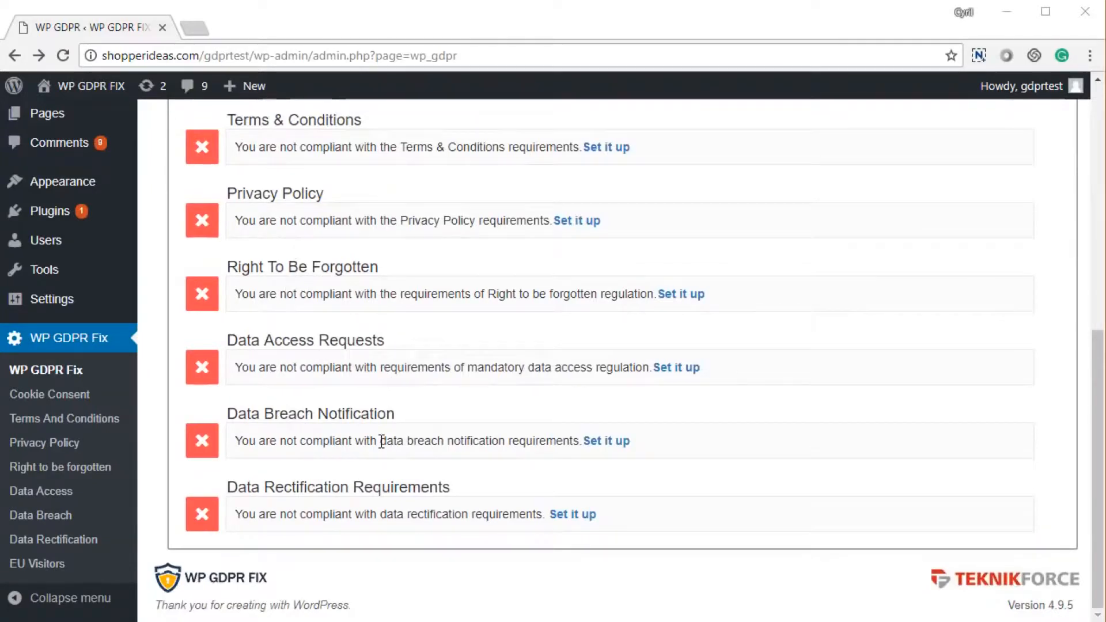
pyautogui.moveTo(260, 414); pyautogui.dragTo(416, 441)
pyautogui.click(298, 484)
pyautogui.moveTo(265, 487); pyautogui.dragTo(451, 500)
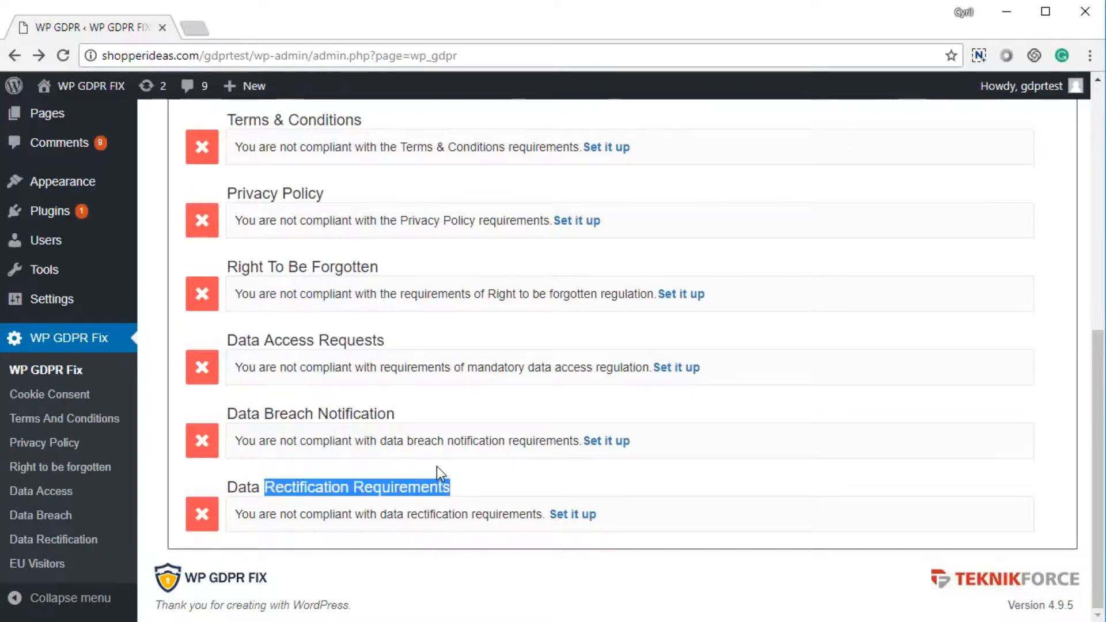
pyautogui.scroll(5, 437, 467)
pyautogui.scroll(2, 437, 466)
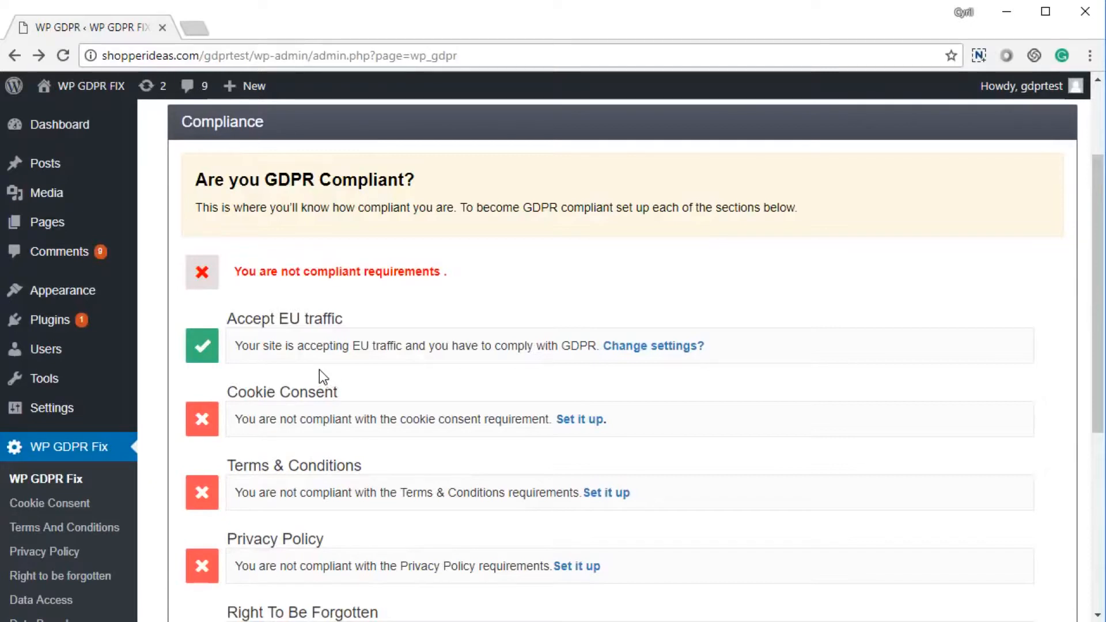
pyautogui.scroll(2, 319, 369)
pyautogui.moveTo(237, 406); pyautogui.dragTo(331, 406)
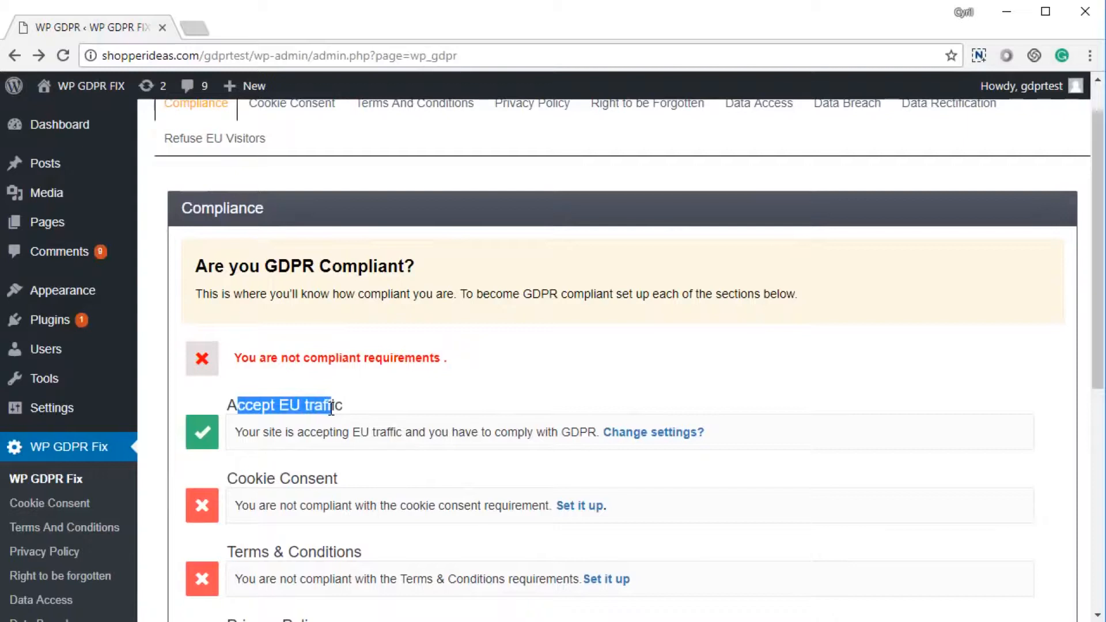
pyautogui.click(331, 407)
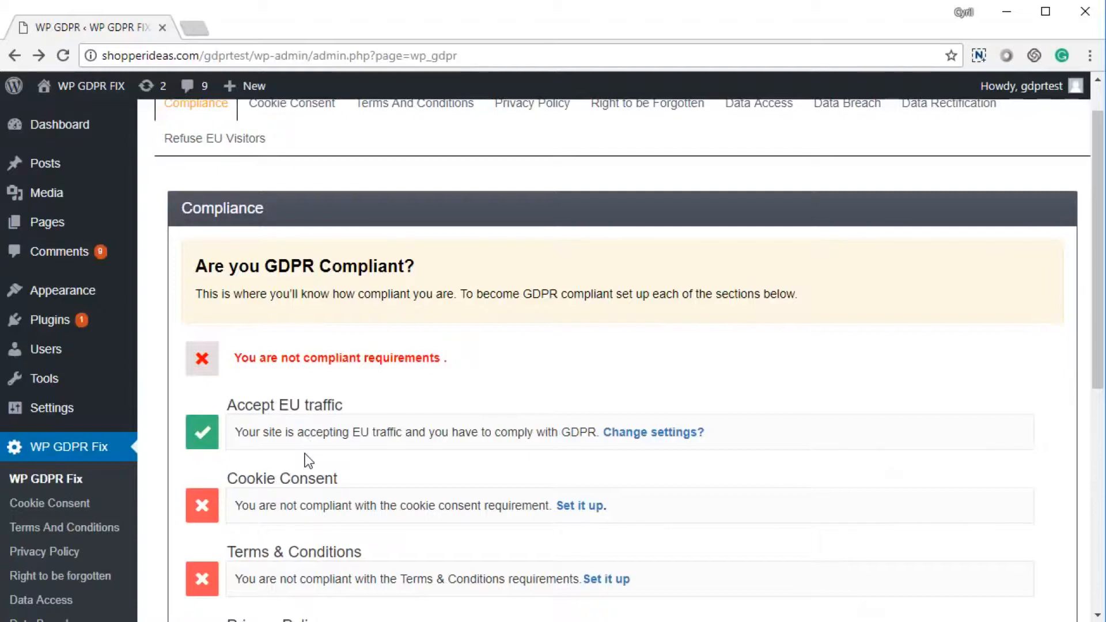
pyautogui.scroll(1, 309, 461)
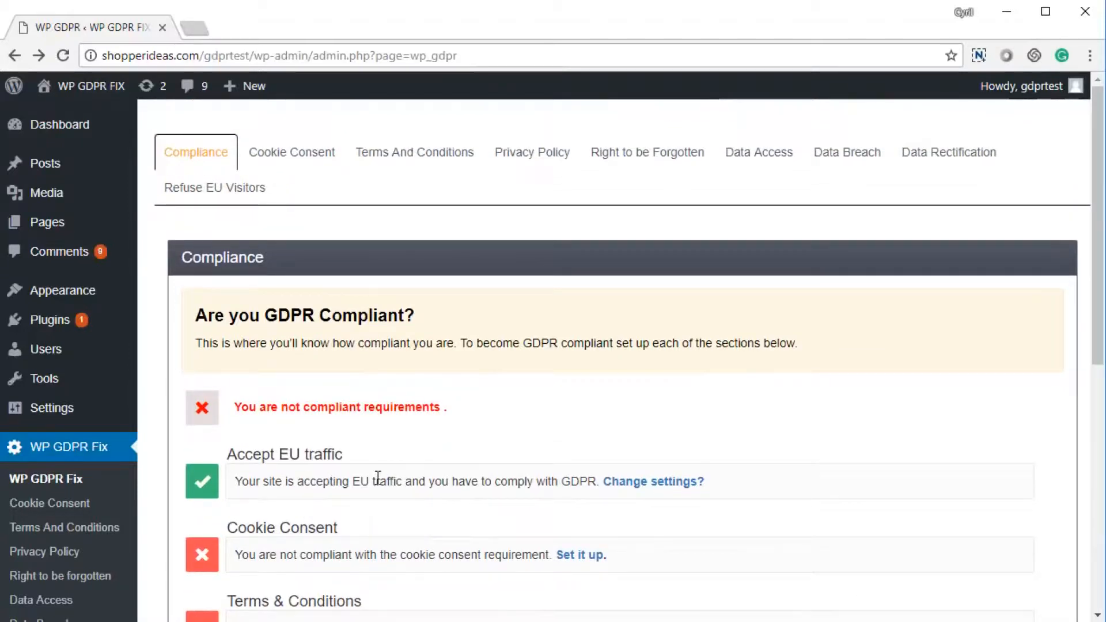
pyautogui.click(581, 555)
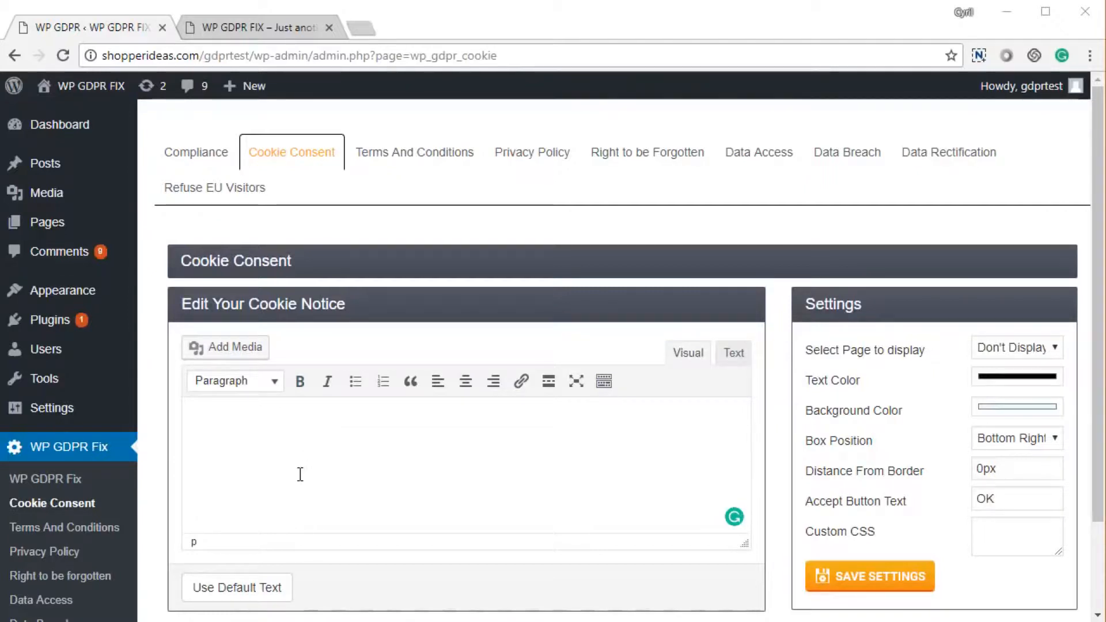
# Review the cookie notice options, keeping black text and the Bottom Right box position.
pyautogui.scroll(-2, 458, 453)
pyautogui.click(339, 334)
pyautogui.click(1018, 239)
pyautogui.click(1019, 271)
pyautogui.click(1017, 269)
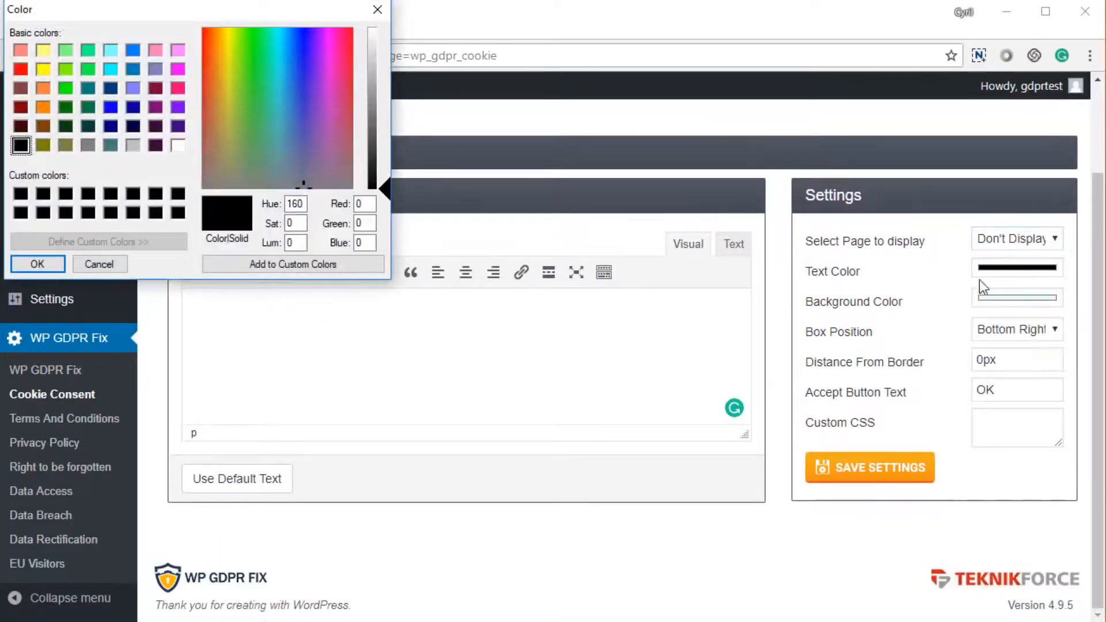
pyautogui.click(375, 11)
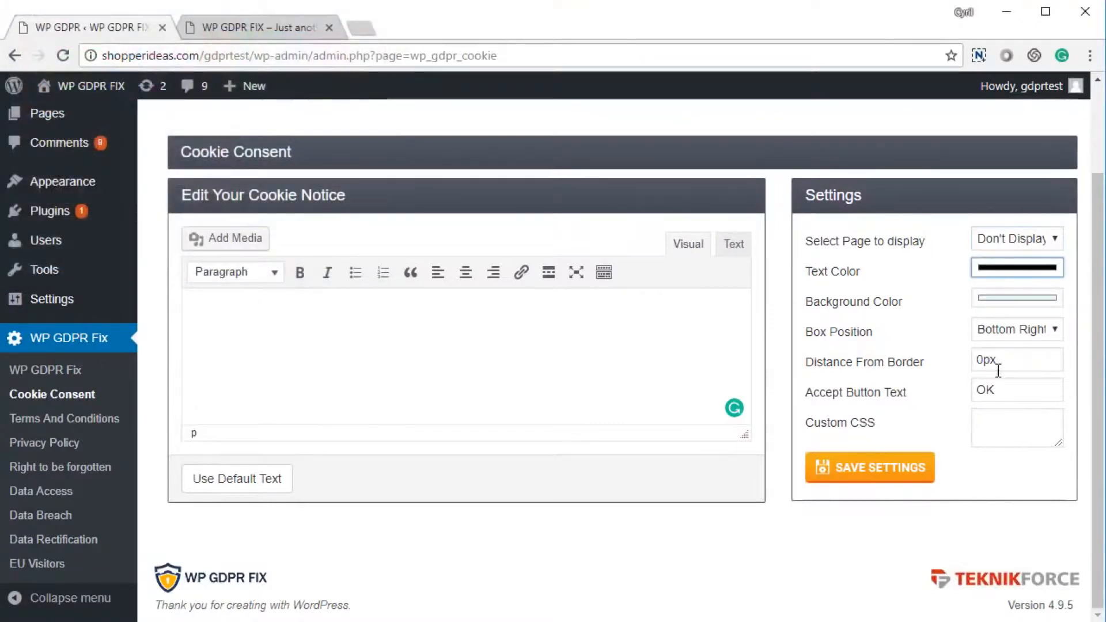
pyautogui.click(1008, 339)
pyautogui.click(1007, 339)
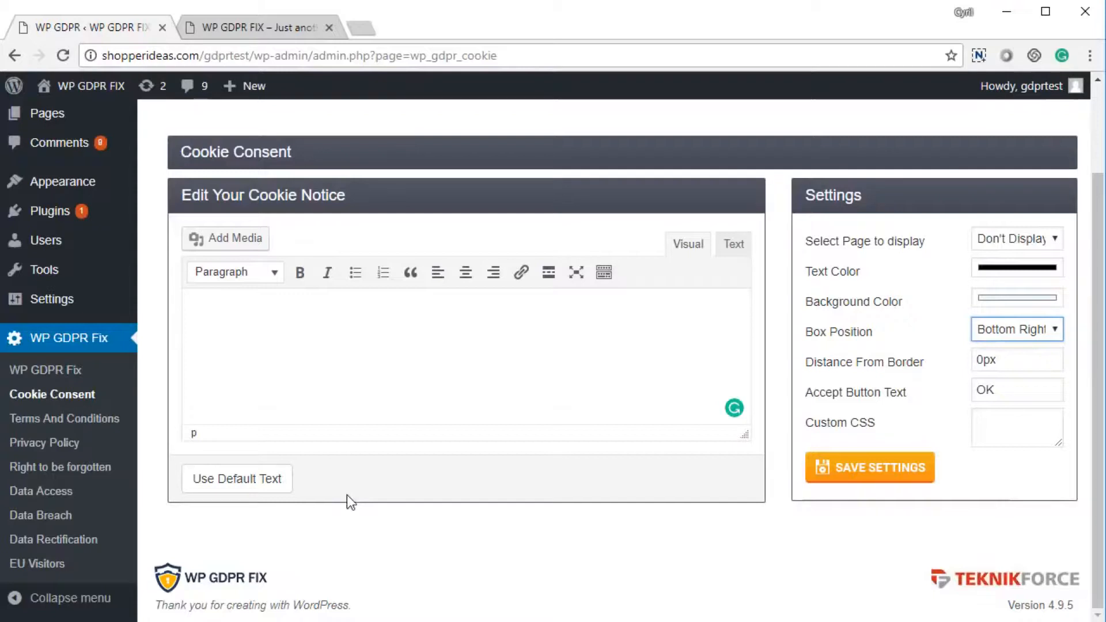
# Fill the cookie notice with the default 'Important' cookie-use text.
pyautogui.click(272, 490)
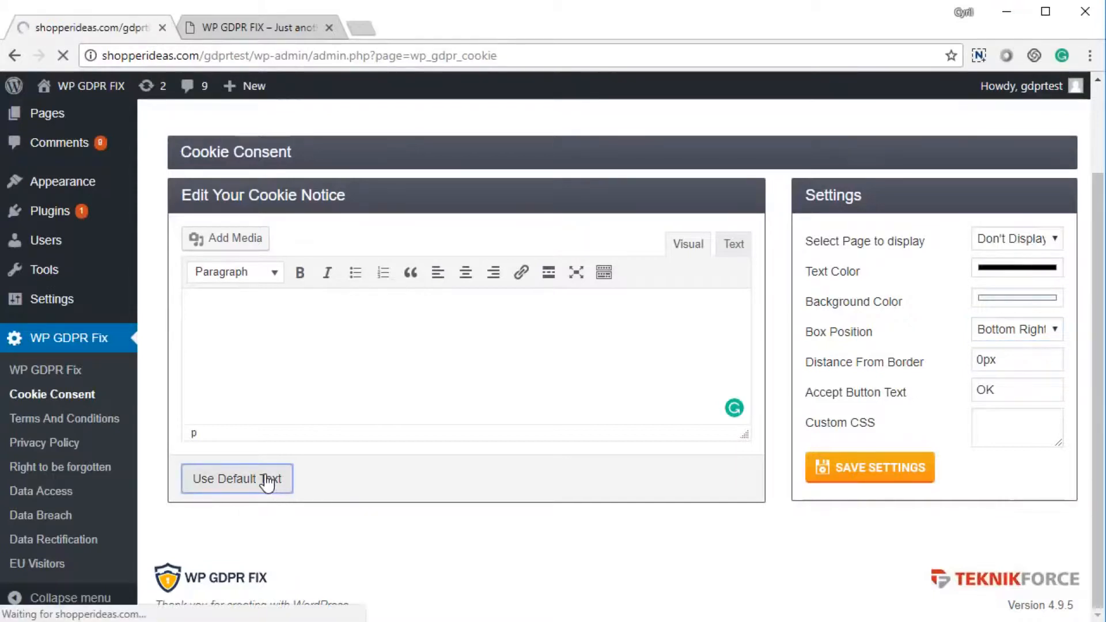
pyautogui.scroll(-2, 267, 466)
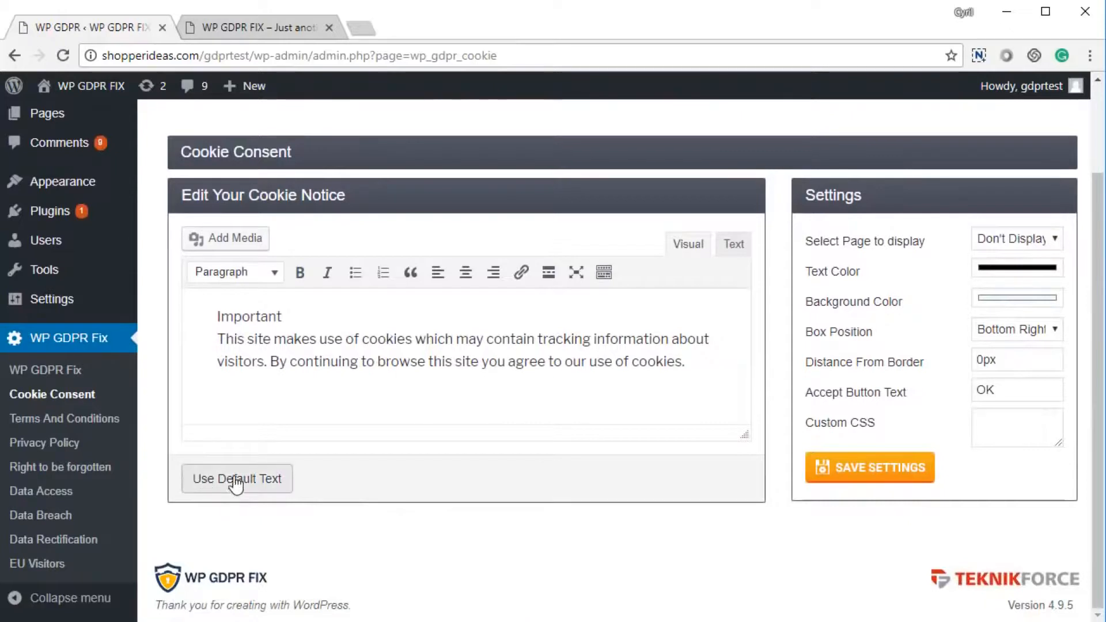
pyautogui.moveTo(237, 338); pyautogui.dragTo(373, 363)
pyautogui.click(373, 363)
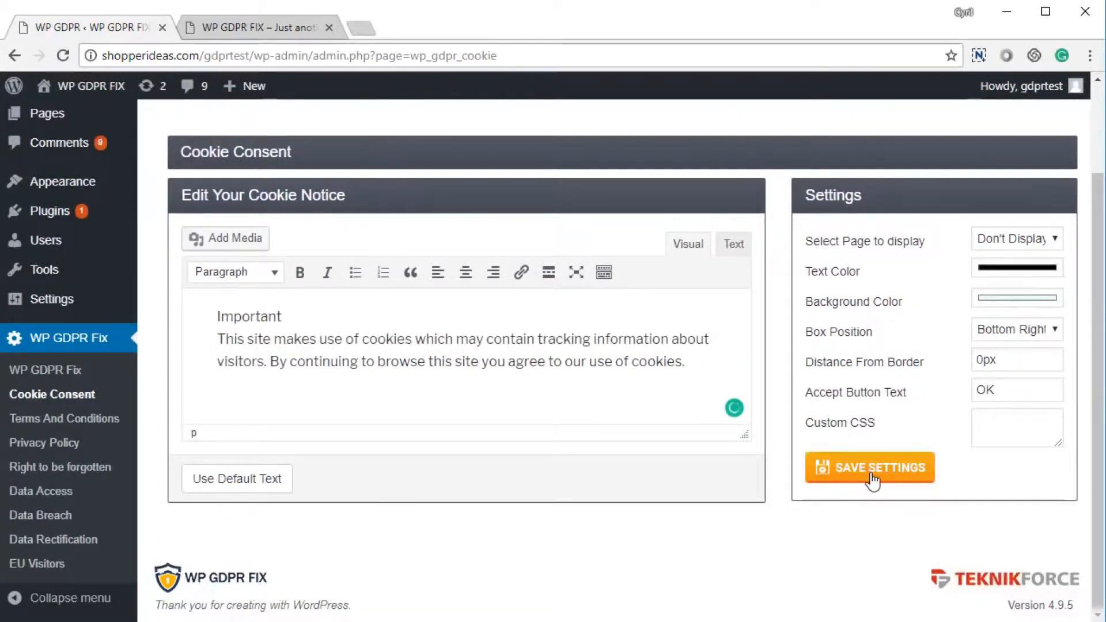
# Set the notice to display on All Pages, save, and view the live site.
pyautogui.click(1017, 239)
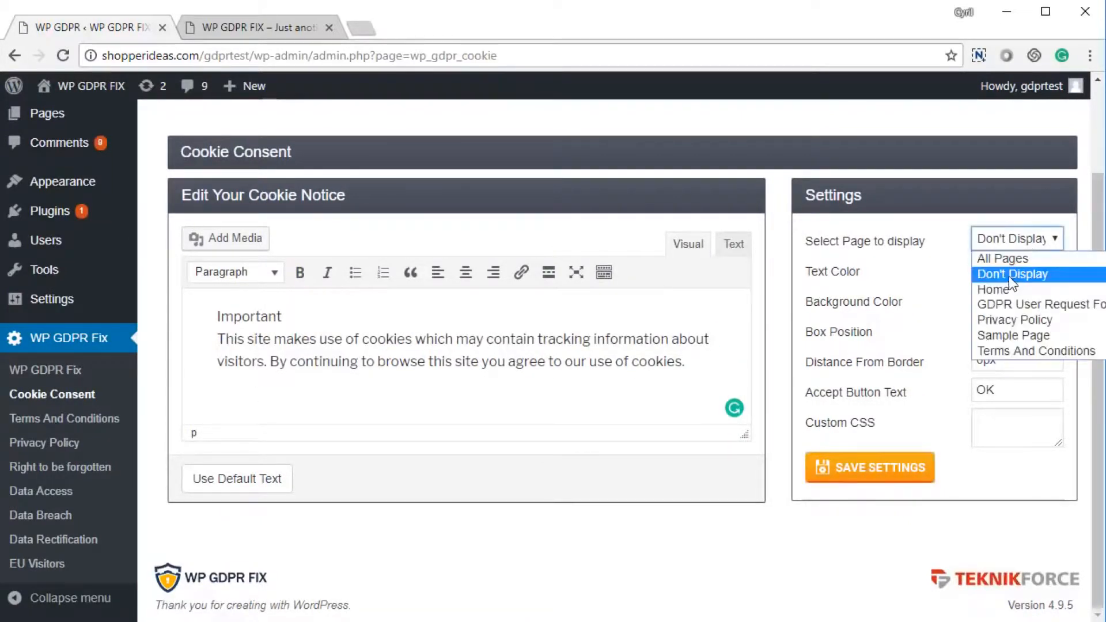
pyautogui.click(1003, 254)
pyautogui.click(856, 477)
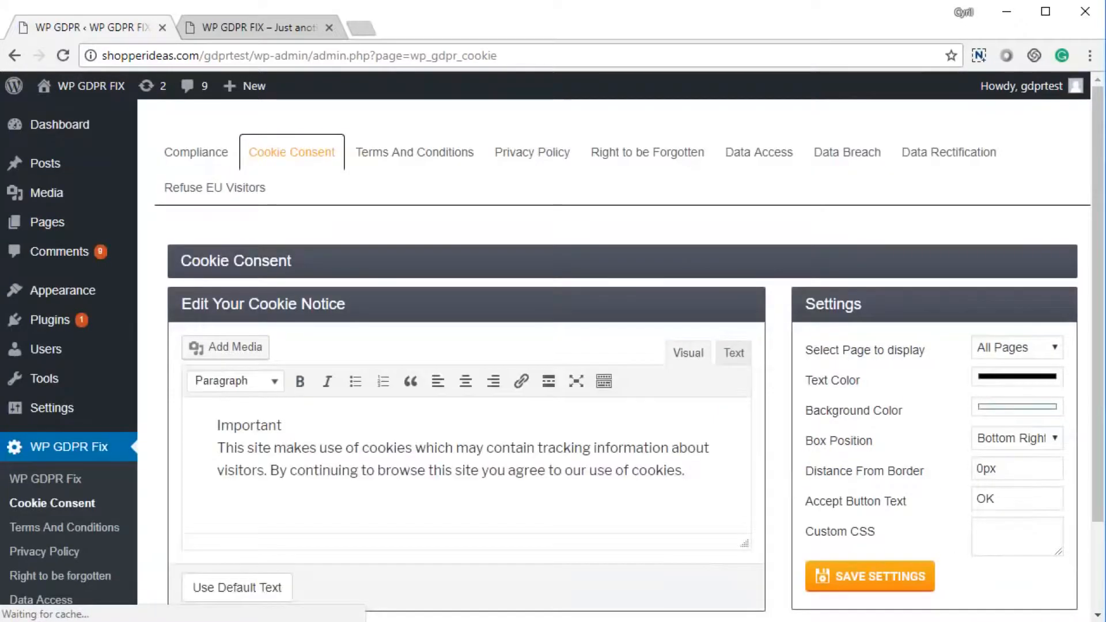
pyautogui.hotkey('ctrl', 'Tab')
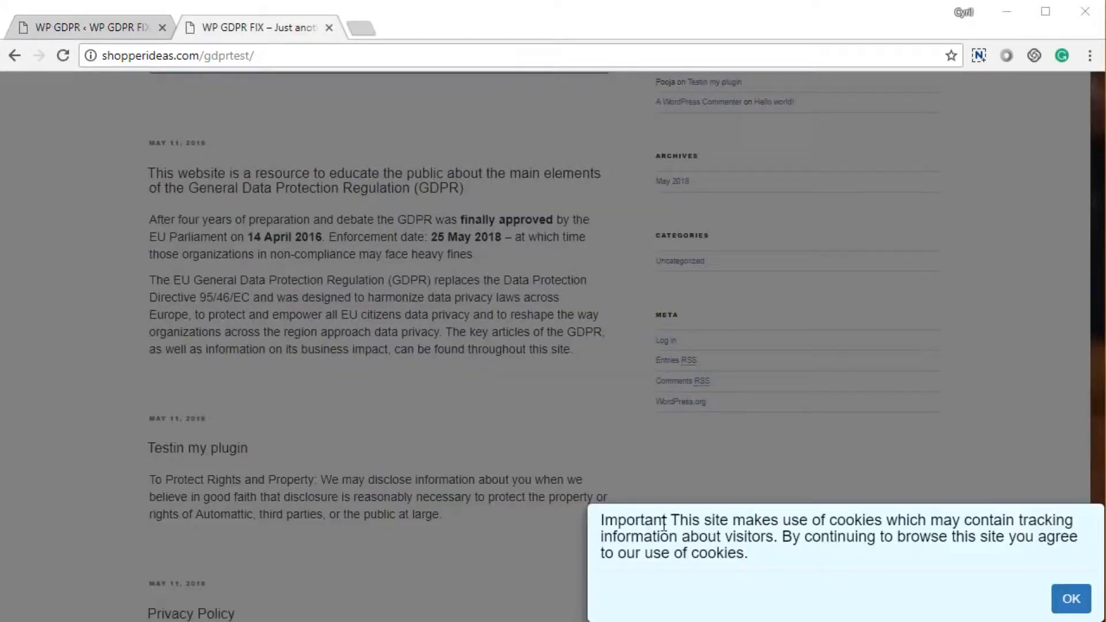
# Accept the default-text cookie notice on the live site with OK, then return to the WP GDPR Fix admin page.
pyautogui.moveTo(645, 521); pyautogui.dragTo(737, 552)
pyautogui.click(738, 552)
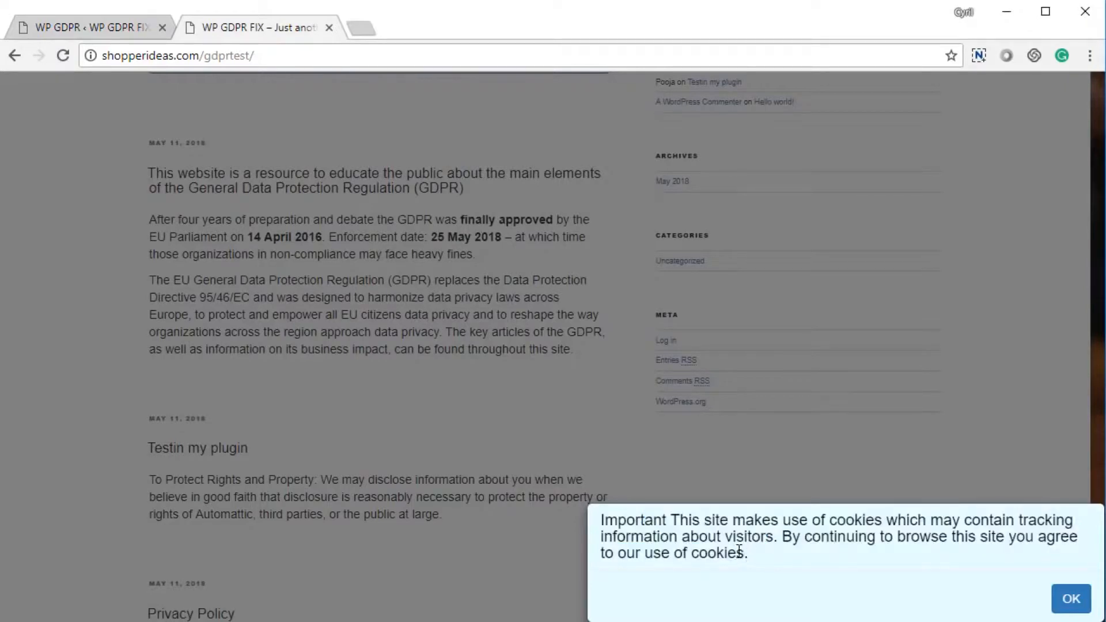
pyautogui.tripleClick(699, 521)
pyautogui.click(772, 561)
pyautogui.click(1071, 600)
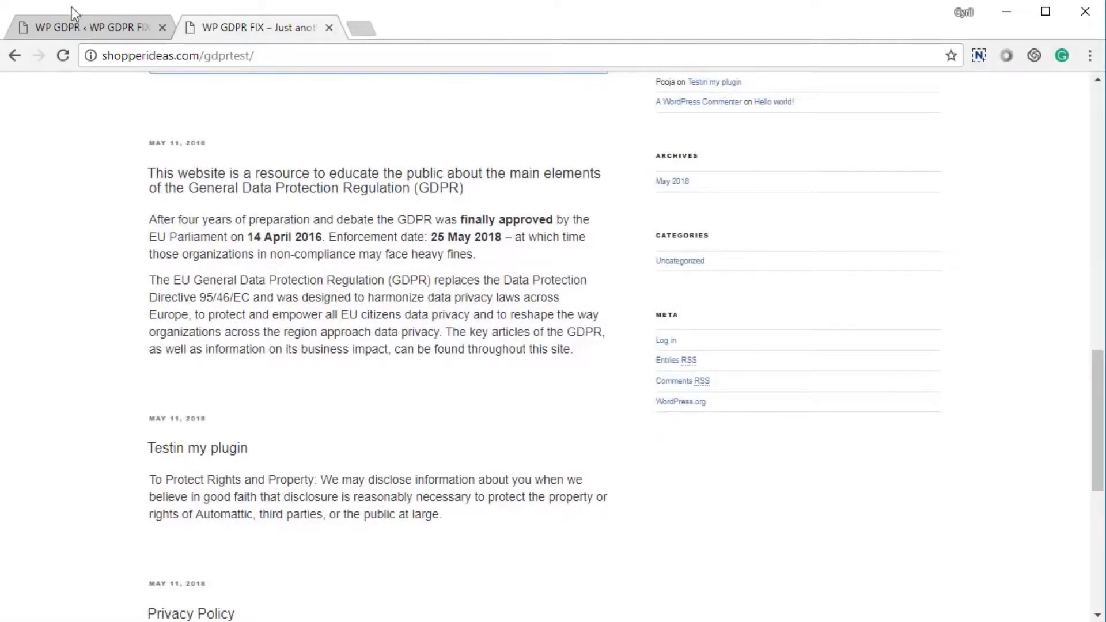
pyautogui.click(86, 27)
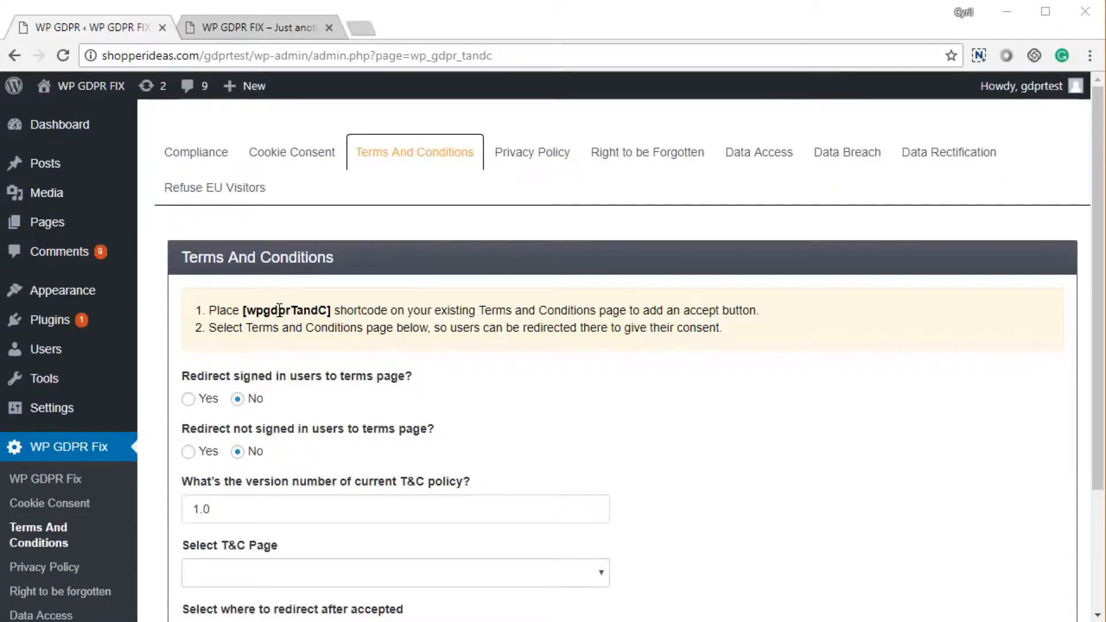
# Review the Terms and Conditions redirect options and the 1.0 policy version.
pyautogui.scroll(-2, 363, 387)
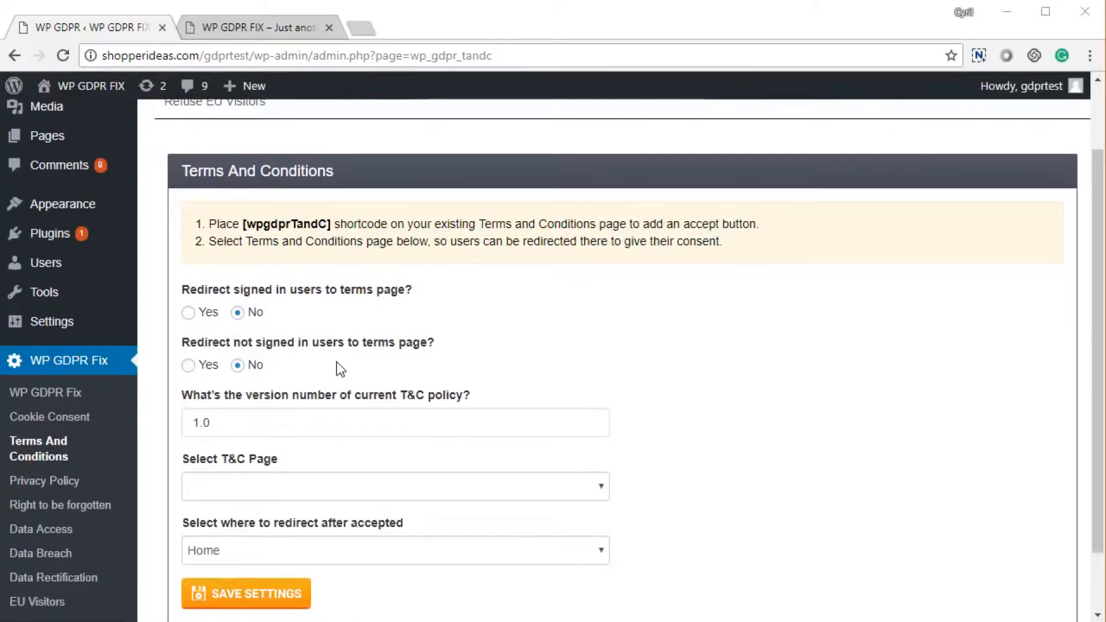
pyautogui.scroll(-2, 340, 363)
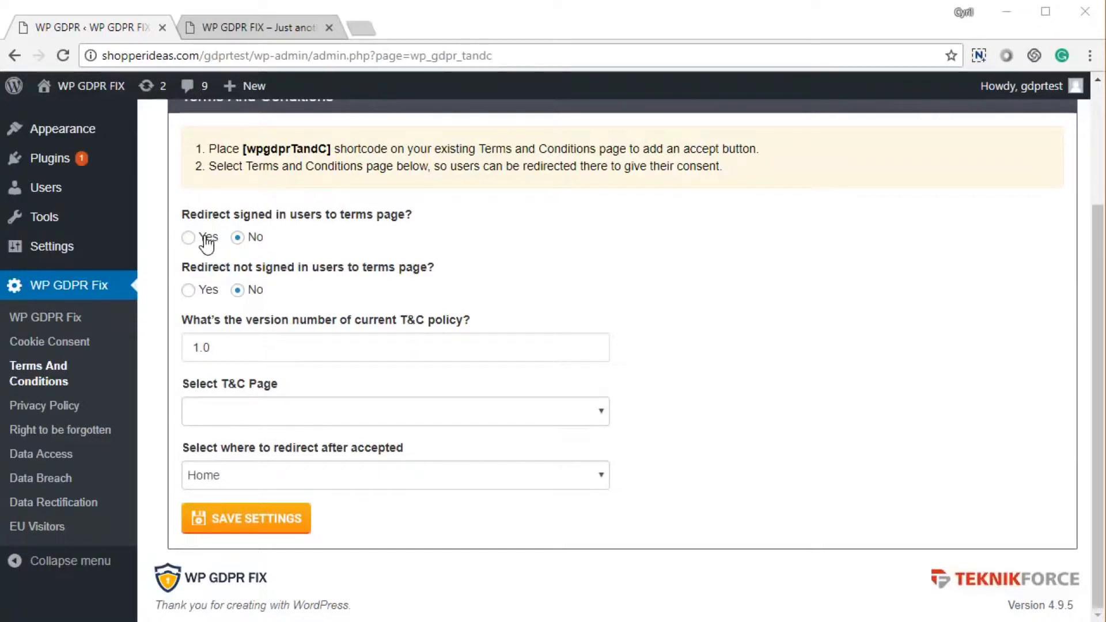
pyautogui.moveTo(243, 215); pyautogui.dragTo(329, 214)
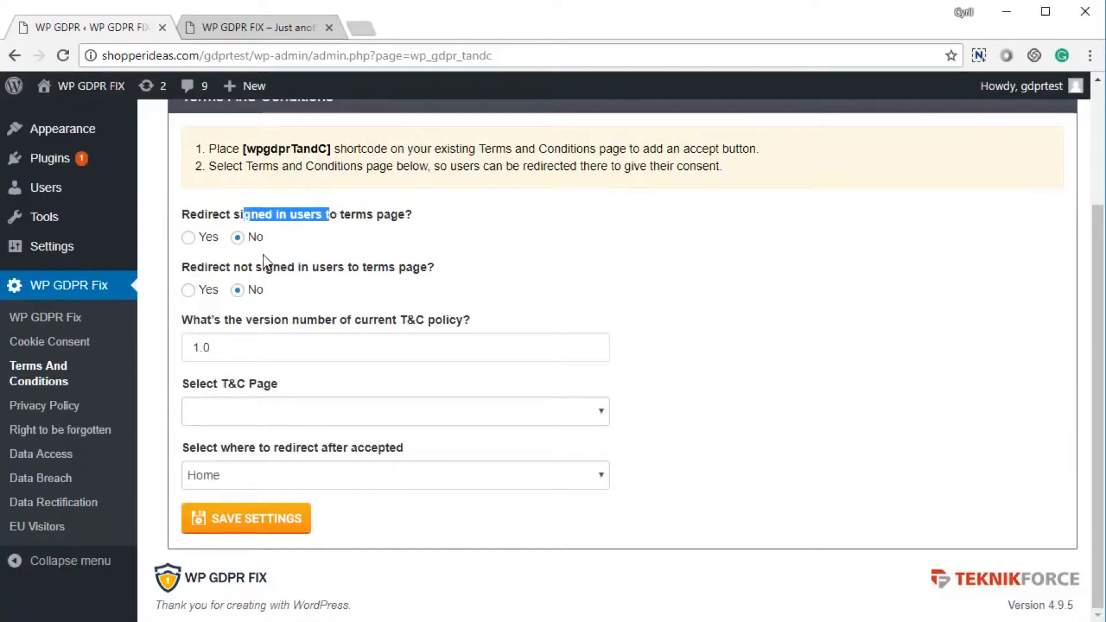
pyautogui.moveTo(213, 267); pyautogui.dragTo(321, 271)
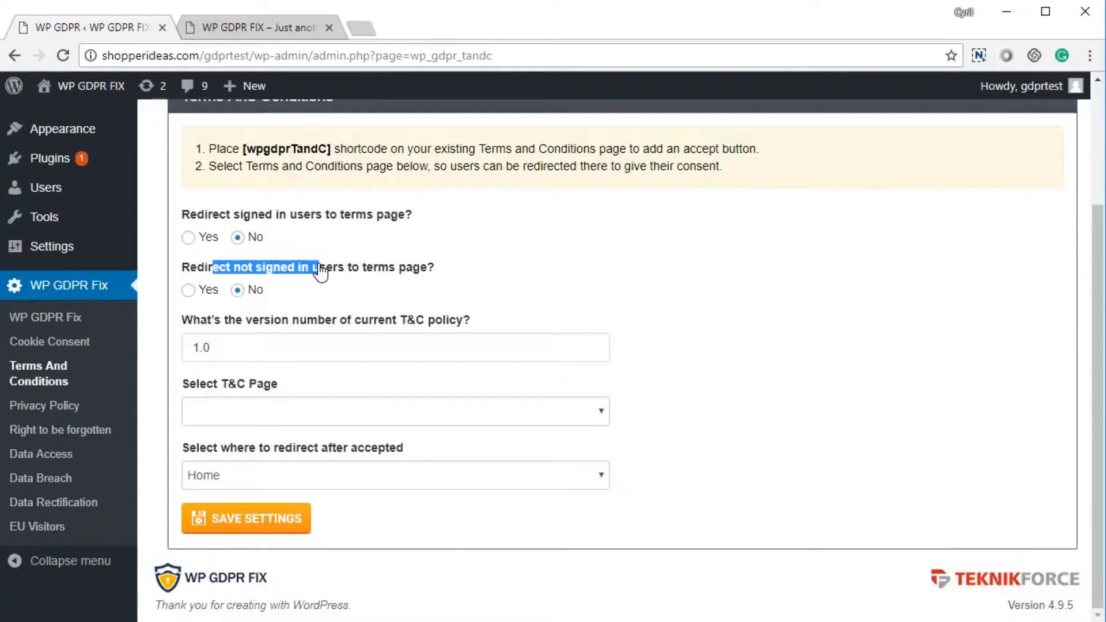
pyautogui.moveTo(269, 356); pyautogui.dragTo(182, 362)
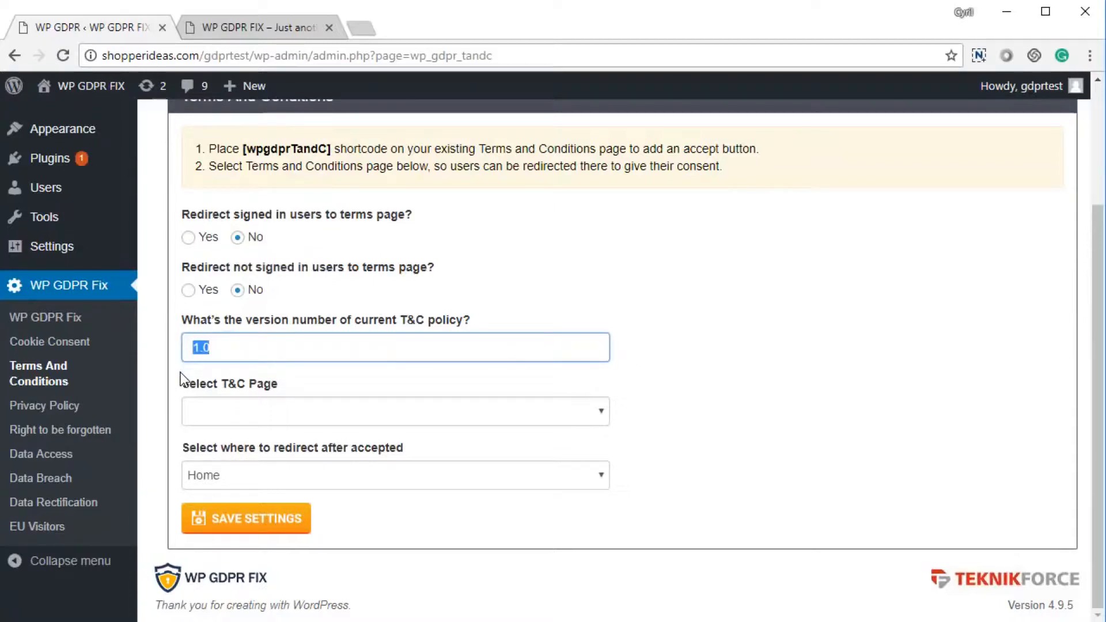
pyautogui.click(217, 350)
# Choose Terms And Conditions as the T&C page, keep Home as redirect, and save.
pyautogui.click(241, 409)
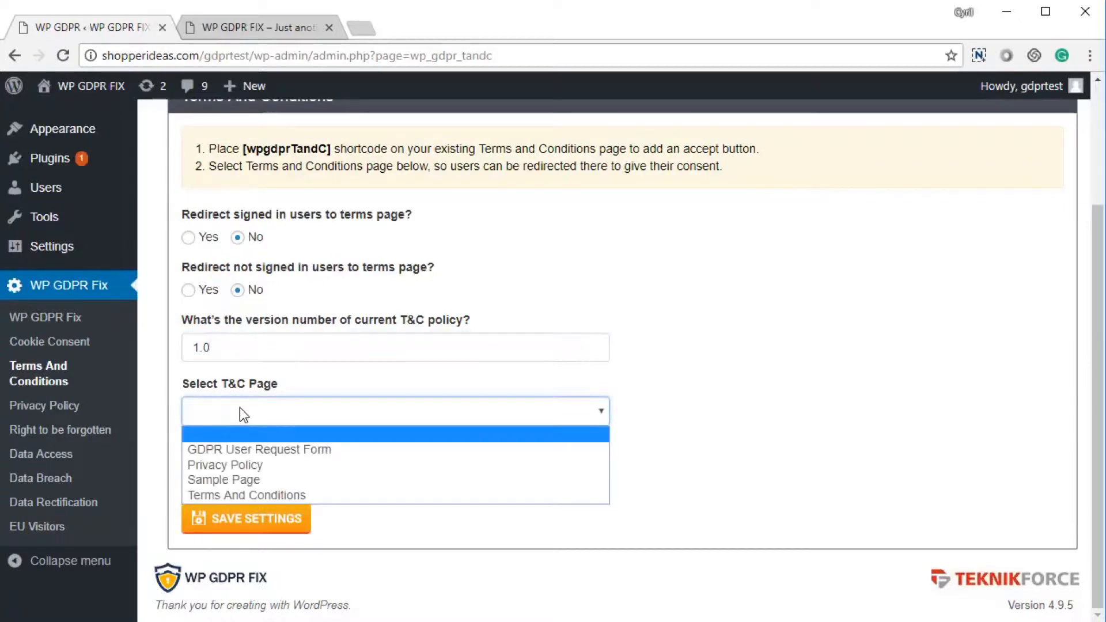
pyautogui.click(251, 496)
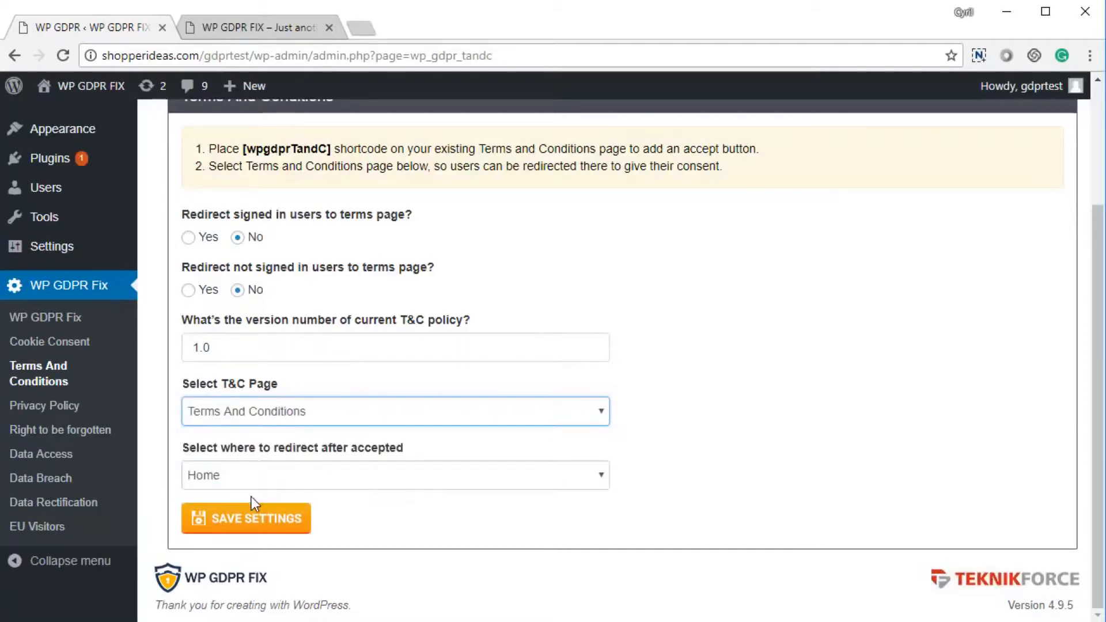
pyautogui.click(274, 483)
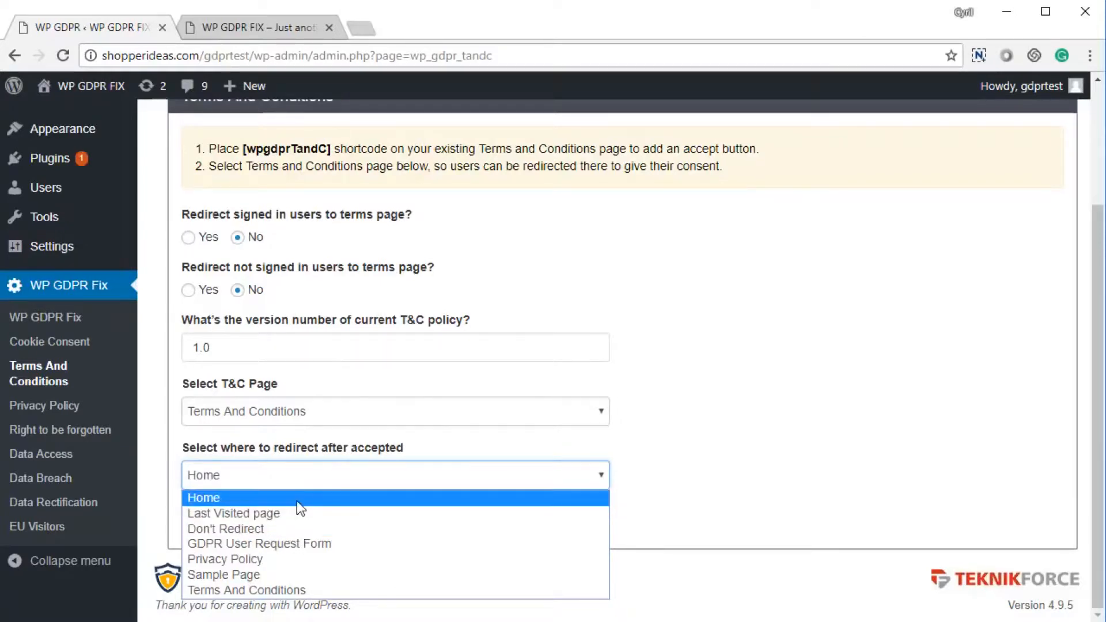
pyautogui.click(656, 432)
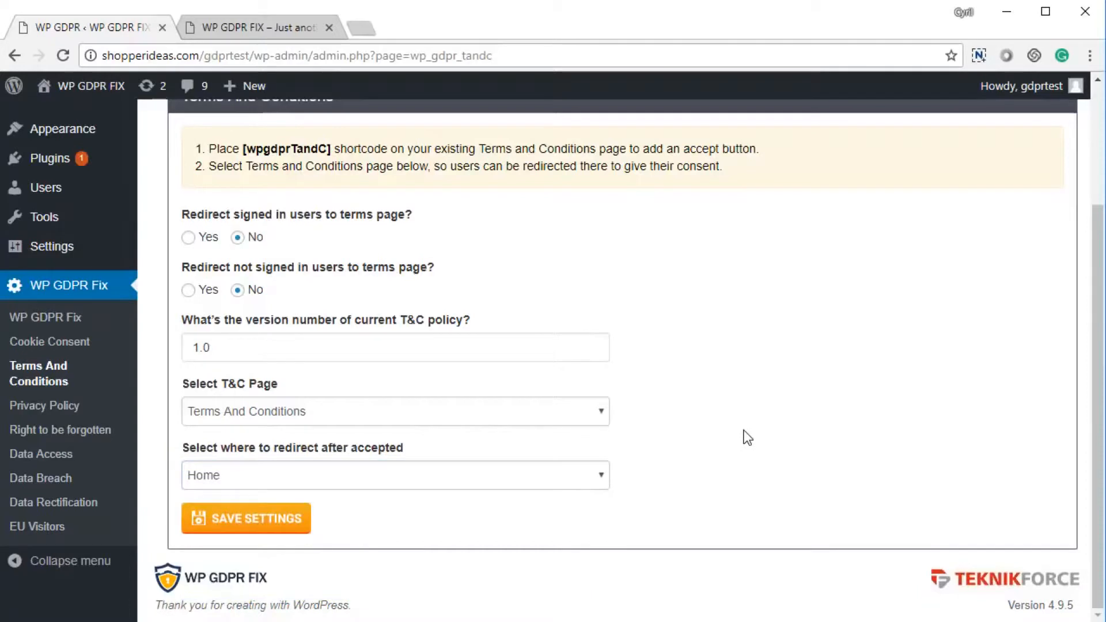
pyautogui.click(269, 521)
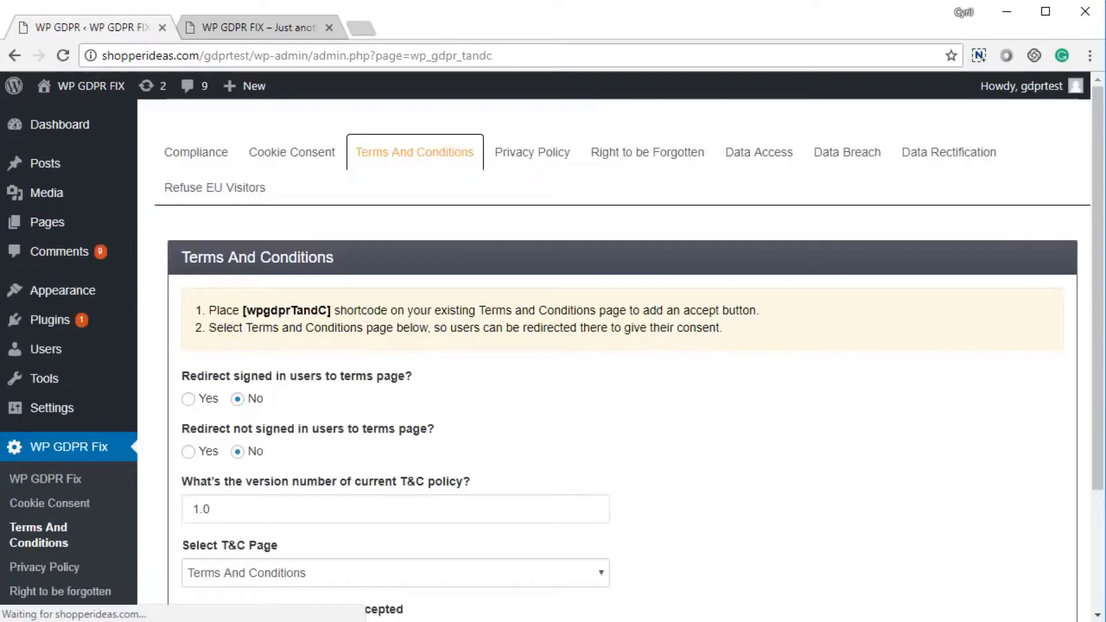
# Review the Compliance list: Terms & Conditions now compliant, five requirements still to configure.
pyautogui.scroll(-3, 369, 473)
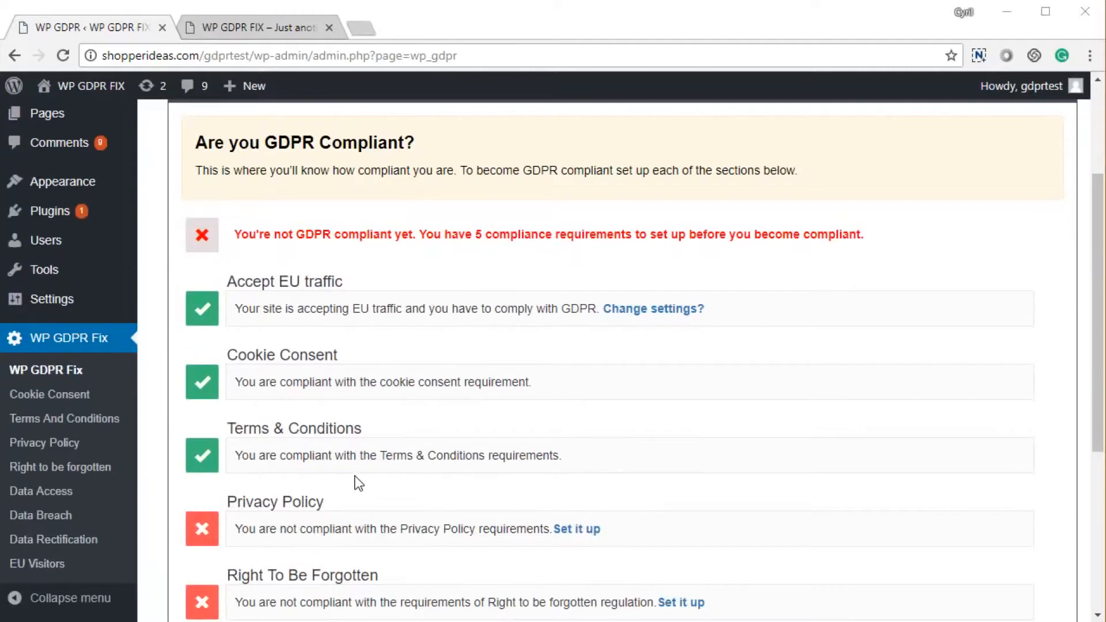
pyautogui.scroll(-2, 353, 476)
pyautogui.moveTo(257, 262); pyautogui.dragTo(346, 275)
pyautogui.moveTo(235, 344); pyautogui.dragTo(353, 344)
pyautogui.click(353, 344)
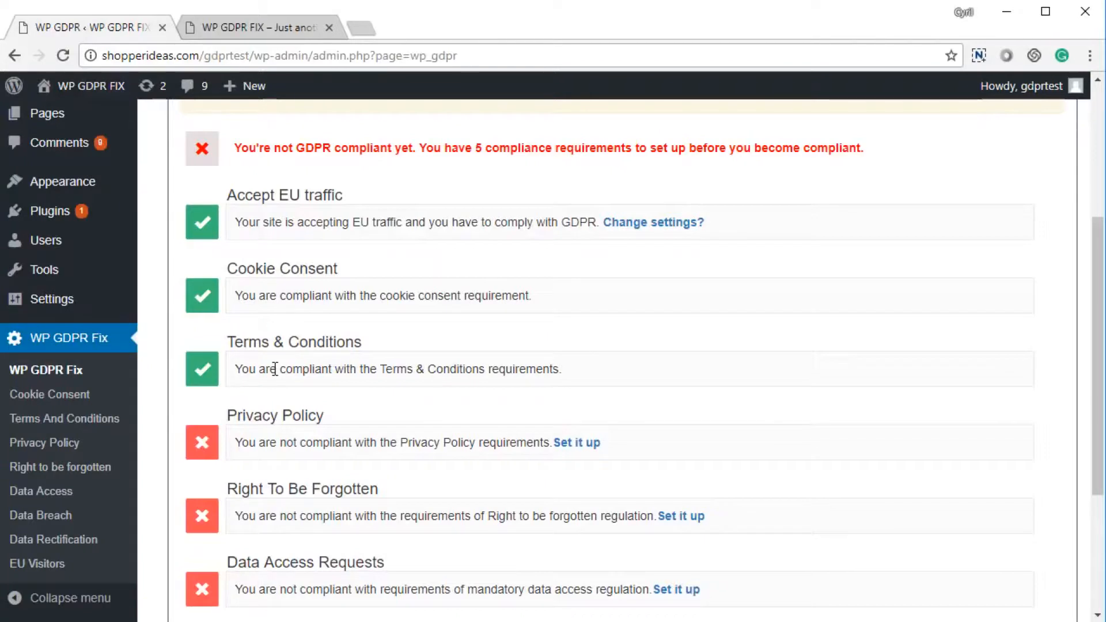
pyautogui.scroll(-3, 272, 372)
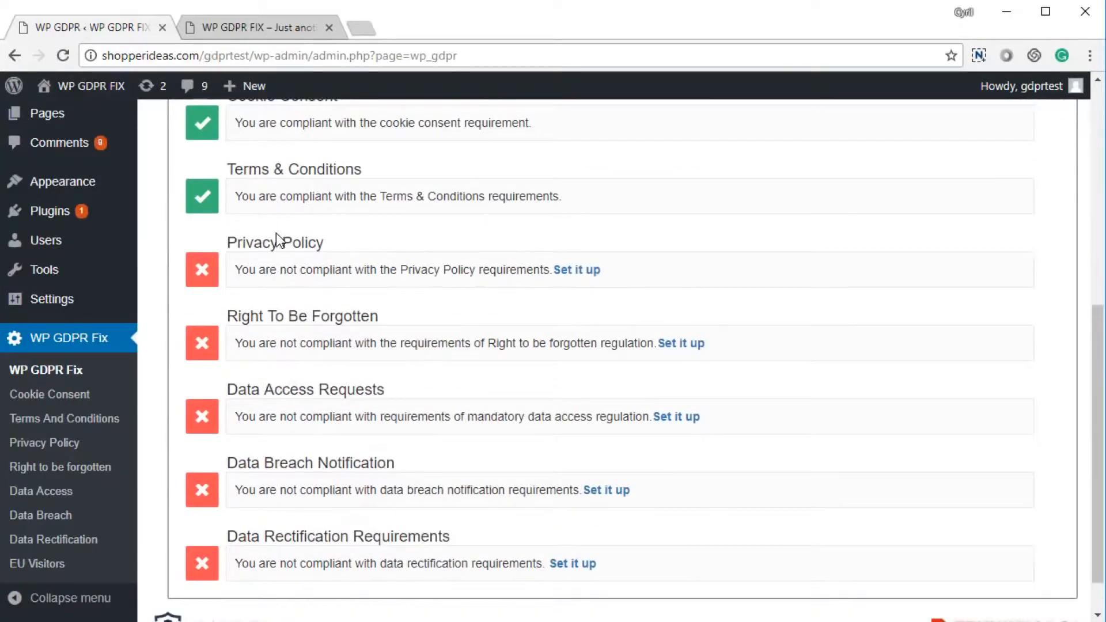
pyautogui.scroll(-1, 284, 323)
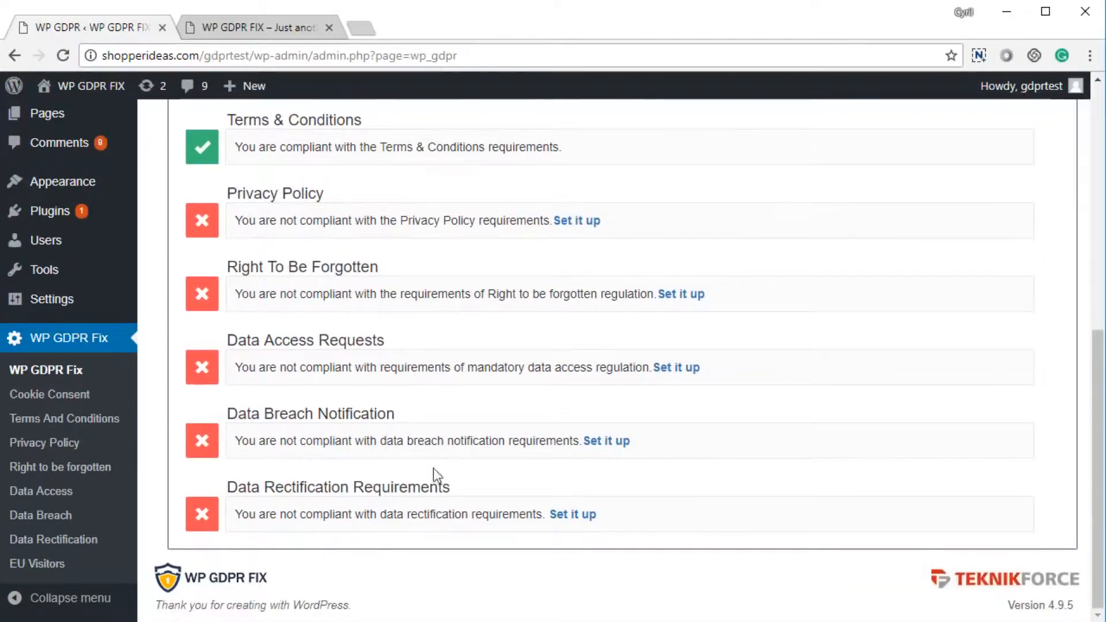
pyautogui.scroll(2, 367, 547)
pyautogui.scroll(-2, 369, 548)
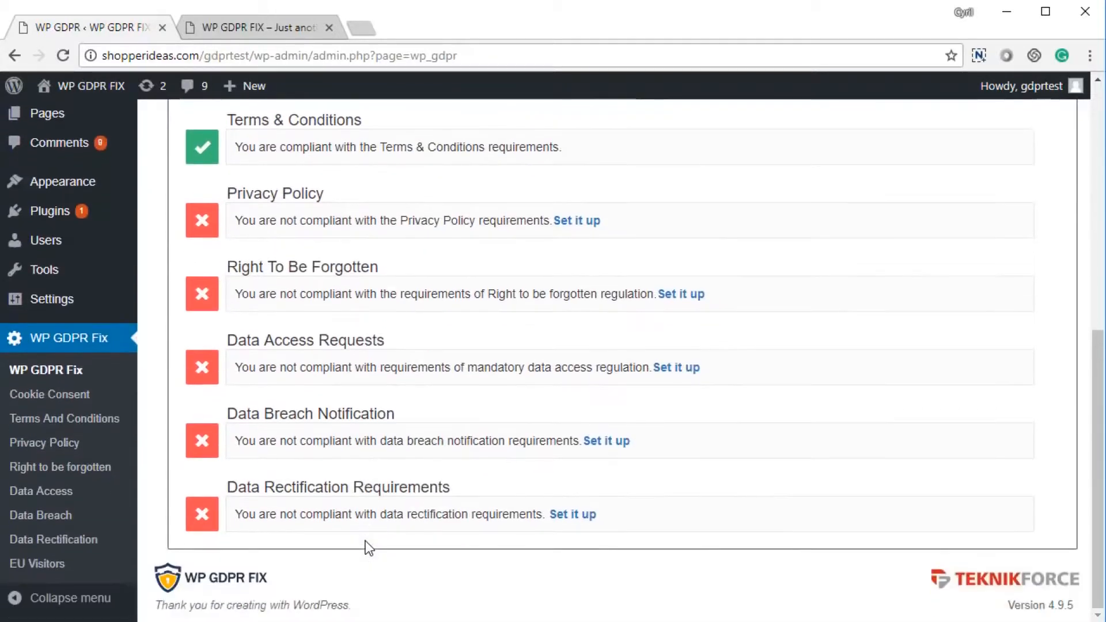
pyautogui.scroll(4, 350, 515)
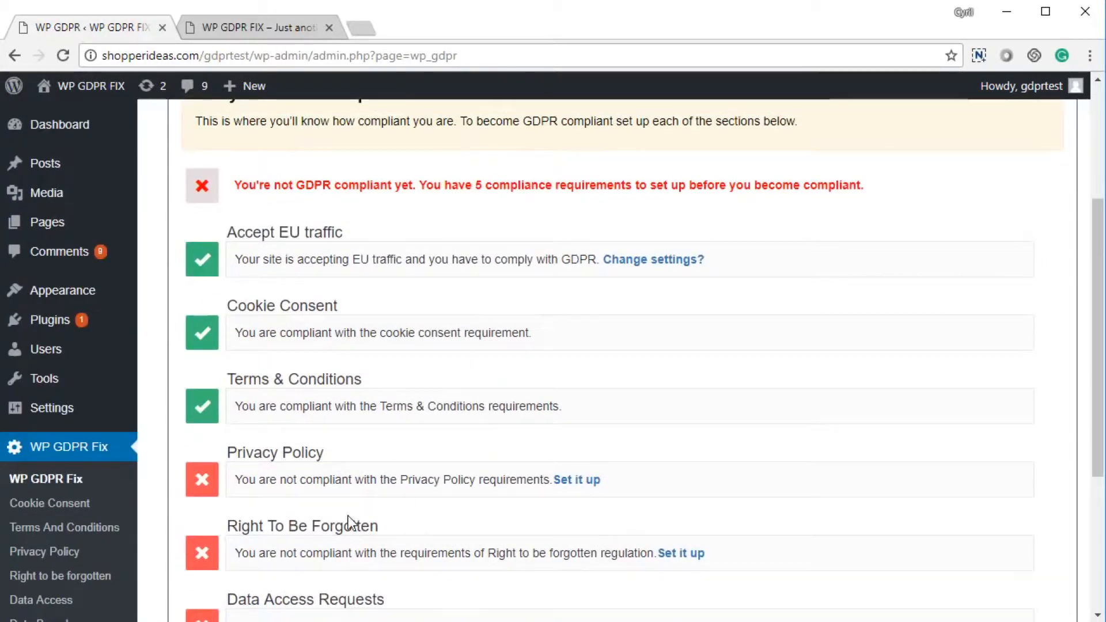
pyautogui.scroll(3, 348, 516)
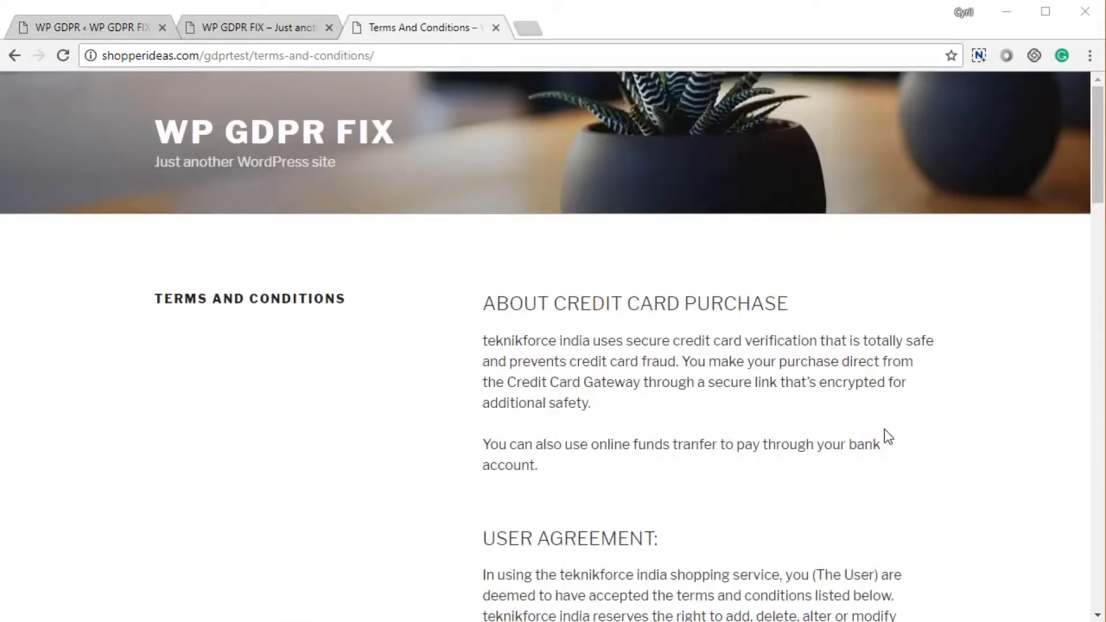
pyautogui.scroll(-5, 884, 430)
# Tick 'I accept the terms' on the front-end Terms And Conditions page.
pyautogui.scroll(5, 884, 432)
pyautogui.scroll(-10, 862, 432)
pyautogui.scroll(-15, 864, 431)
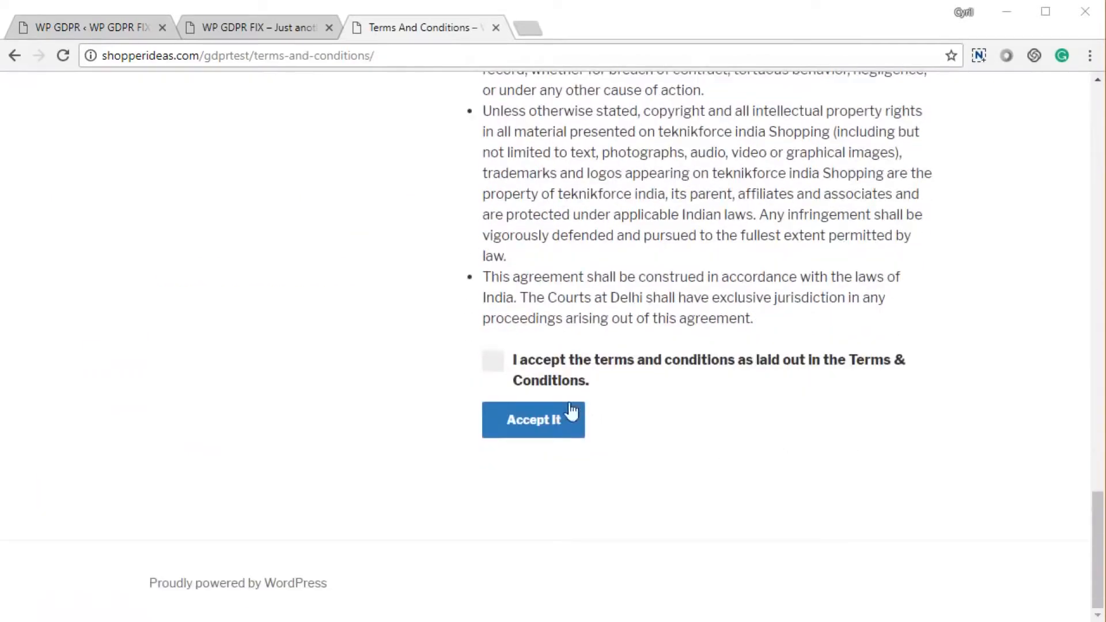
pyautogui.click(501, 371)
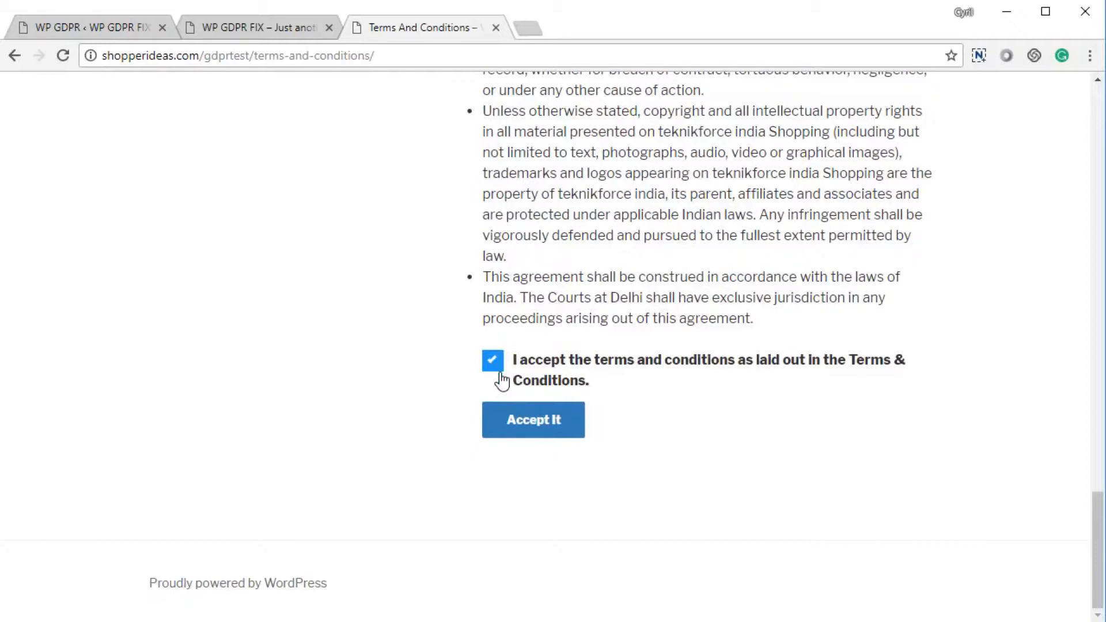
pyautogui.click(284, 34)
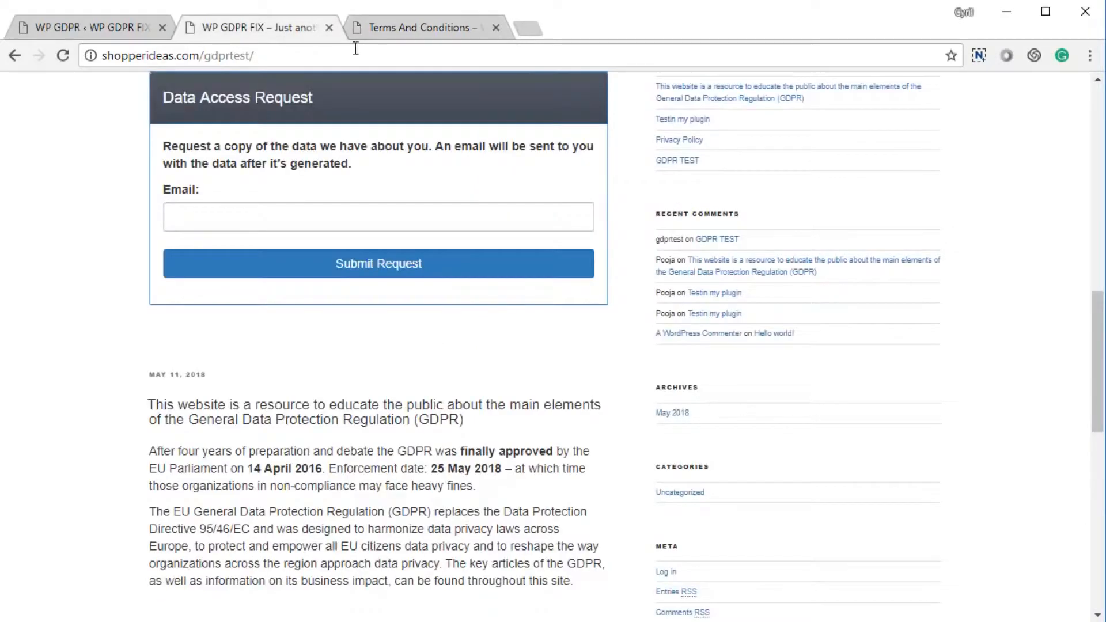
pyautogui.click(394, 24)
pyautogui.click(69, 29)
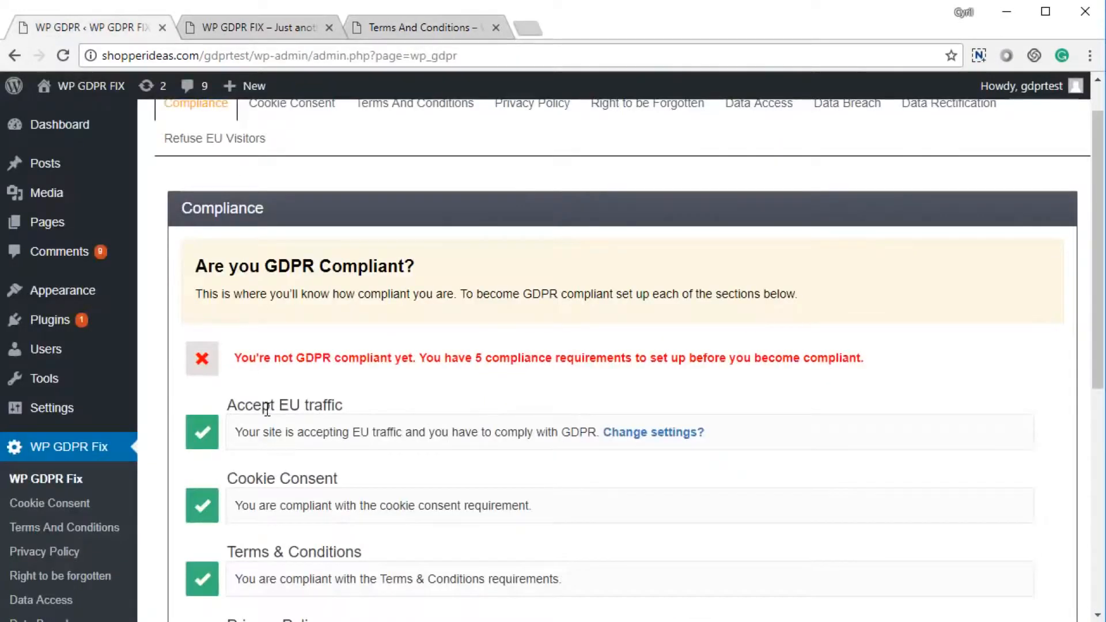
pyautogui.scroll(-3, 271, 404)
pyautogui.scroll(1, 275, 403)
pyautogui.scroll(3, 274, 403)
pyautogui.click(388, 175)
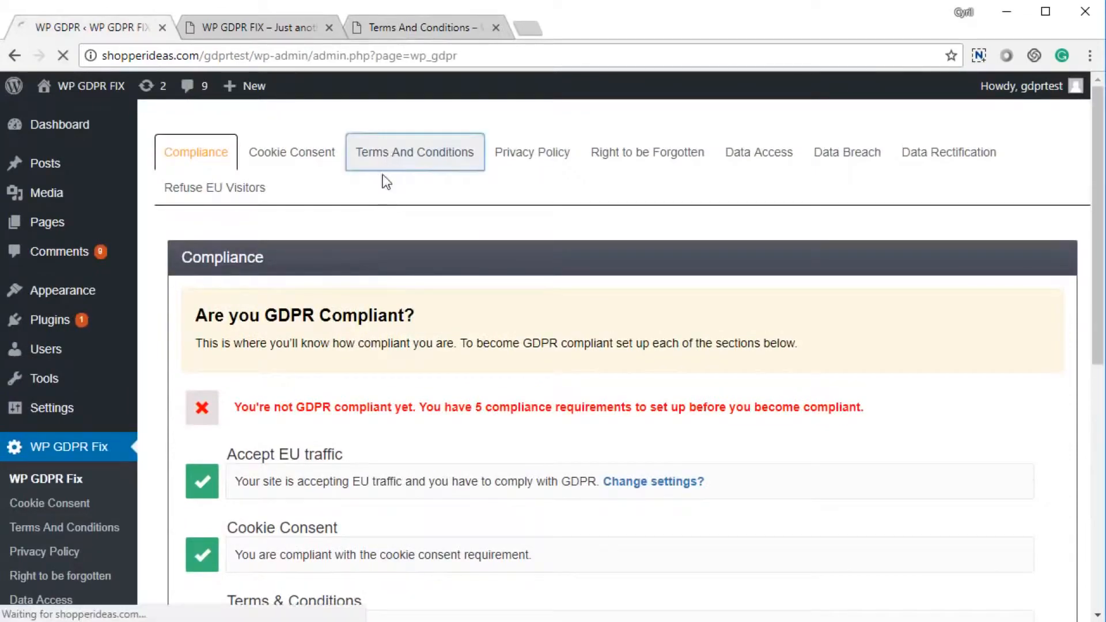
# Submit the terms acceptance with Accept It, then return to the plugin's admin settings.
pyautogui.scroll(-3, 420, 293)
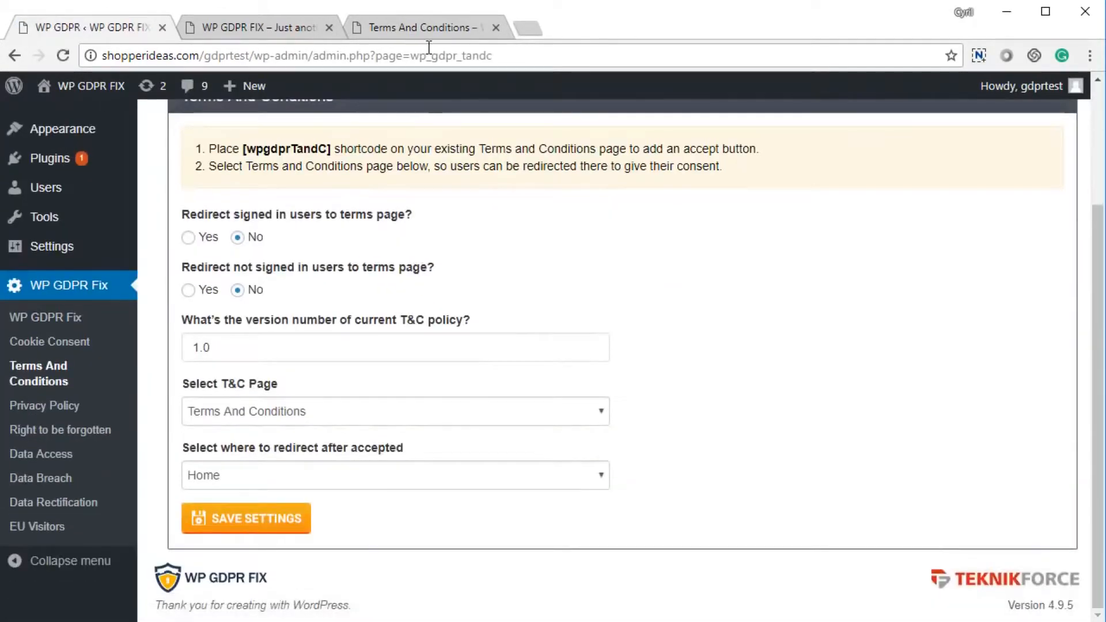
pyautogui.click(424, 27)
pyautogui.scroll(1, 603, 389)
pyautogui.scroll(12, 601, 389)
pyautogui.scroll(-13, 548, 461)
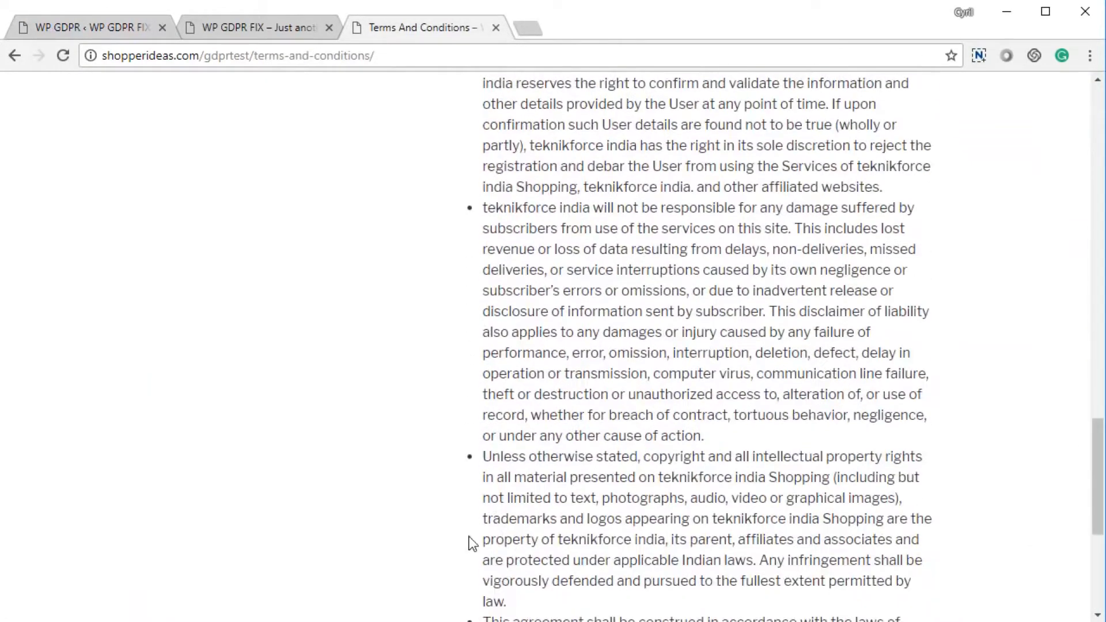
pyautogui.click(552, 425)
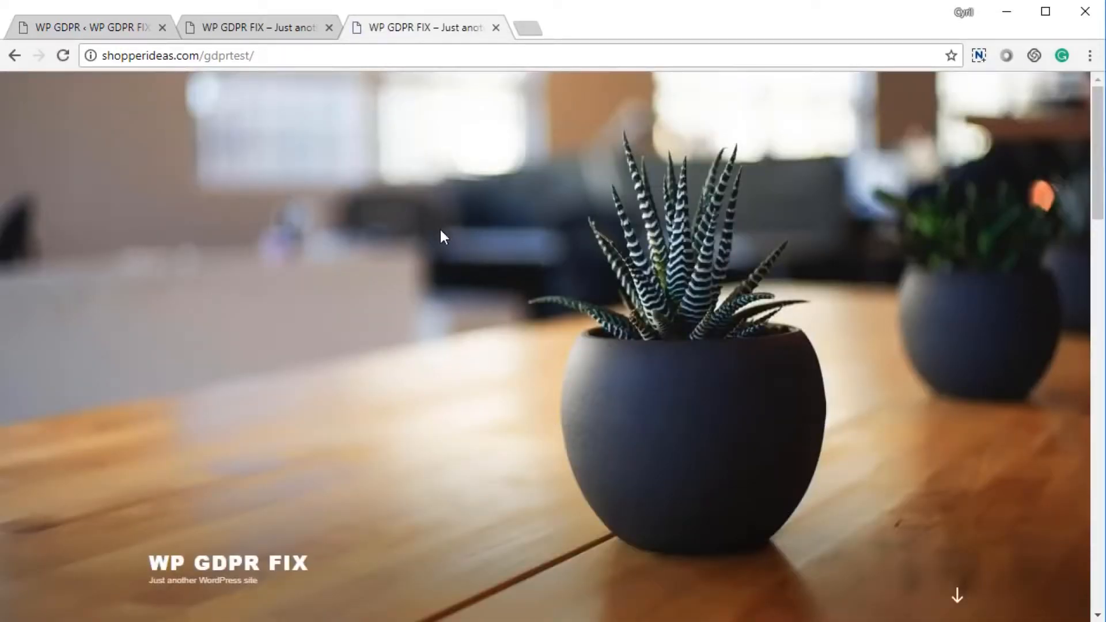
pyautogui.scroll(-6, 438, 236)
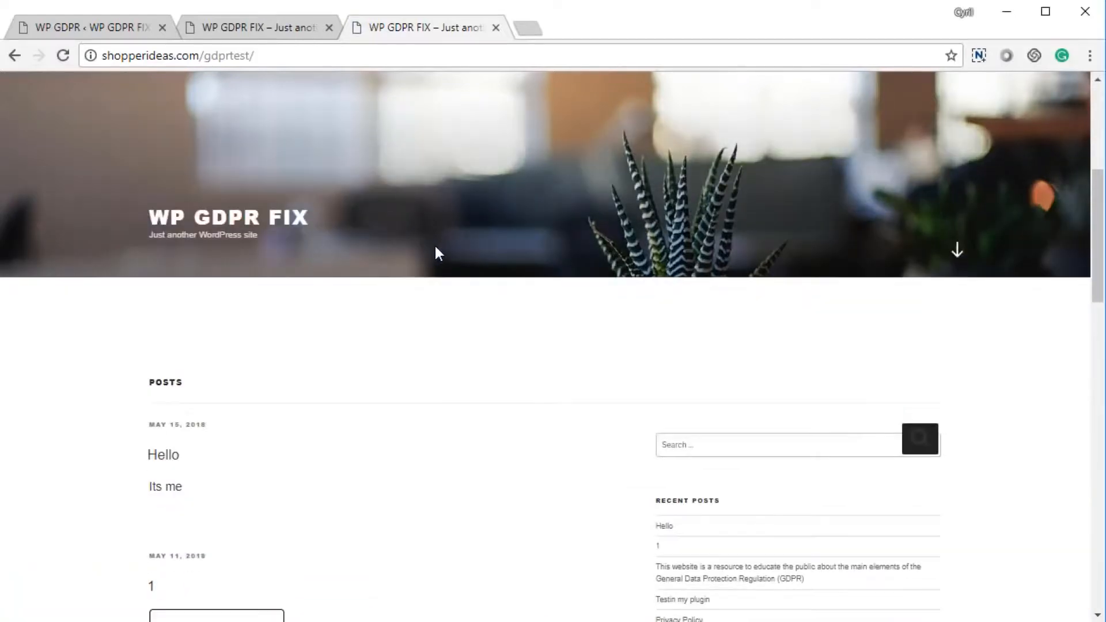
pyautogui.click(109, 29)
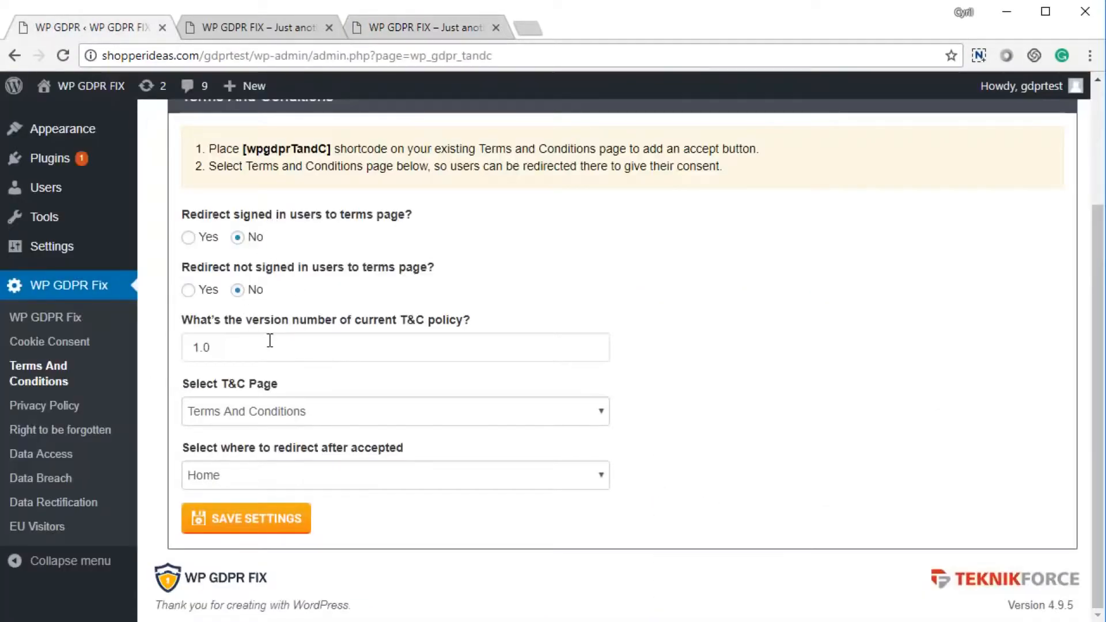
pyautogui.scroll(1, 493, 503)
pyautogui.scroll(3, 493, 503)
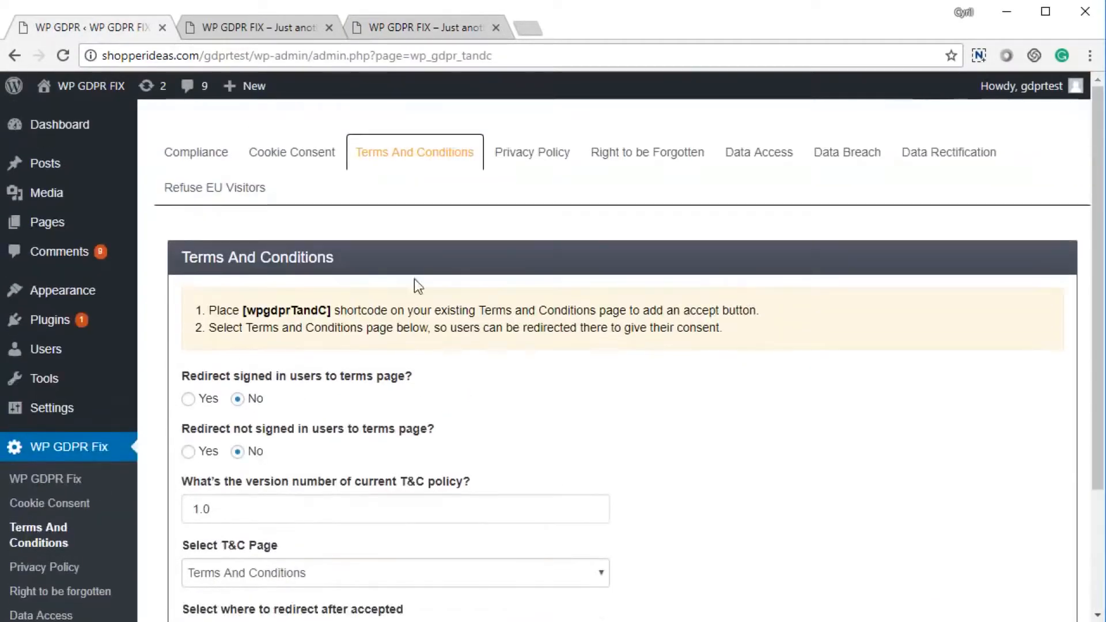
pyautogui.click(518, 153)
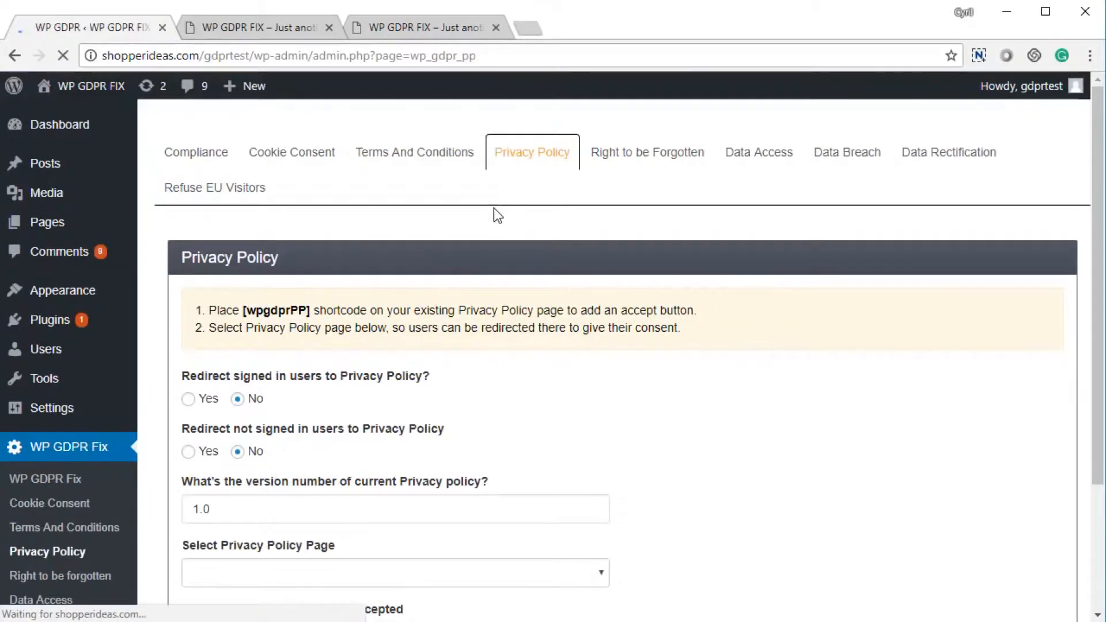
# Save the Privacy Policy settings with the Privacy Policy page, version 1.0 and a Home redirect.
pyautogui.moveTo(240, 375); pyautogui.dragTo(365, 380)
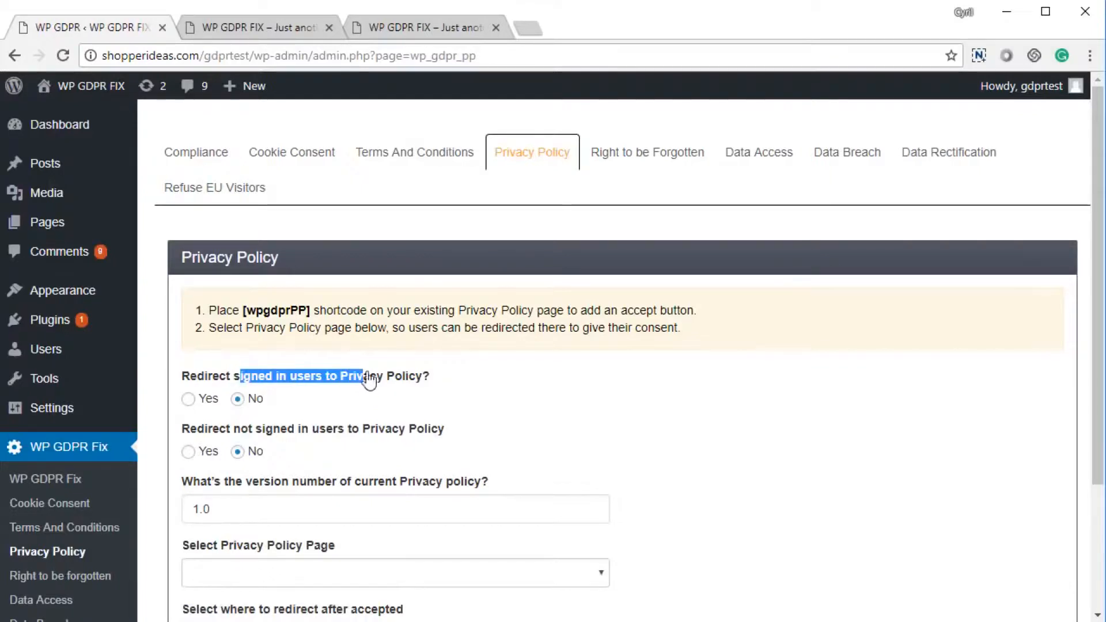
pyautogui.moveTo(225, 429); pyautogui.dragTo(367, 444)
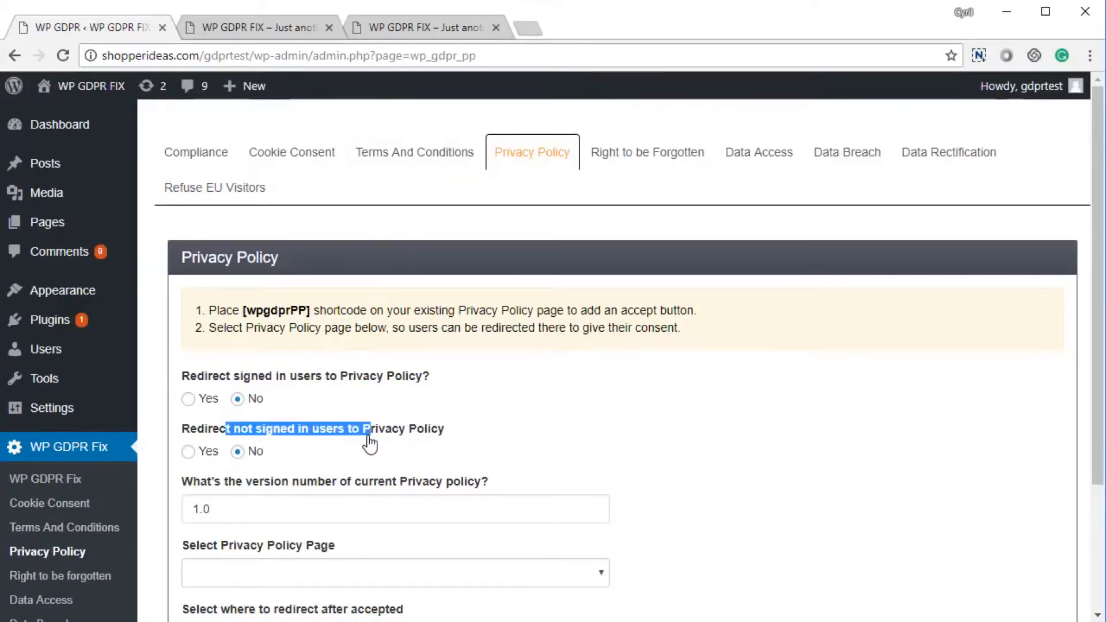
pyautogui.scroll(-2, 319, 457)
pyautogui.scroll(-2, 319, 455)
pyautogui.moveTo(269, 348); pyautogui.dragTo(211, 339)
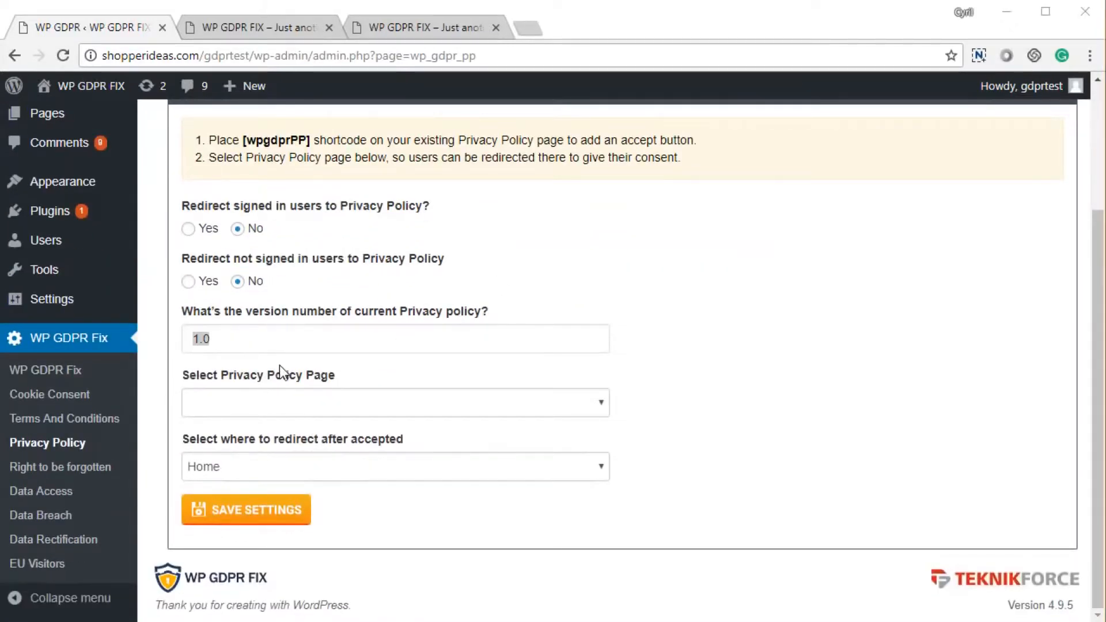
pyautogui.click(194, 340)
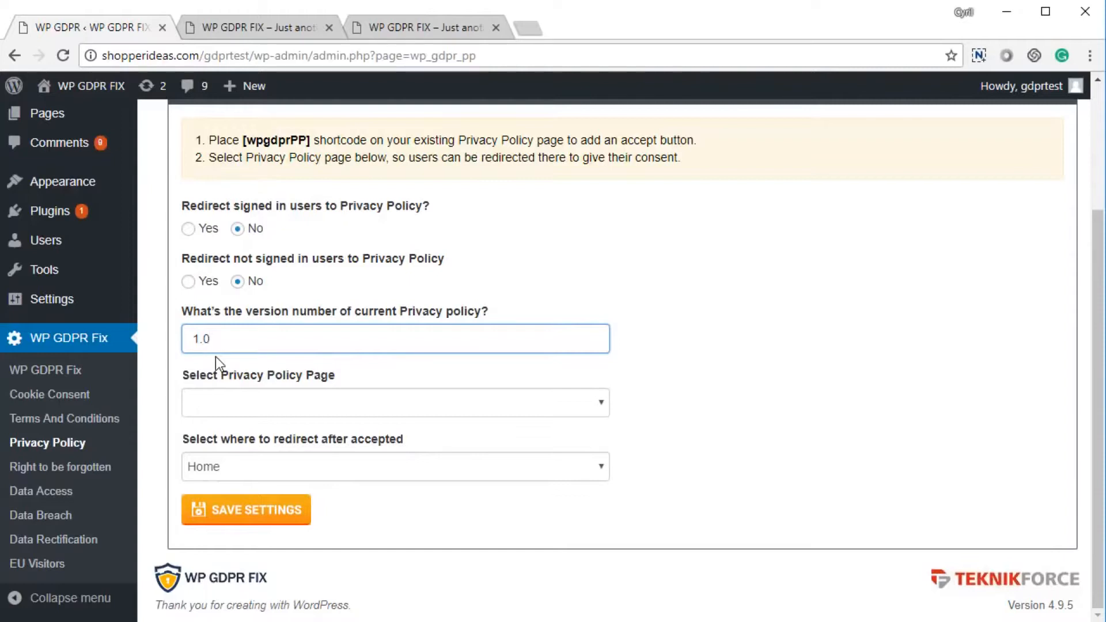
pyautogui.click(300, 408)
pyautogui.click(286, 457)
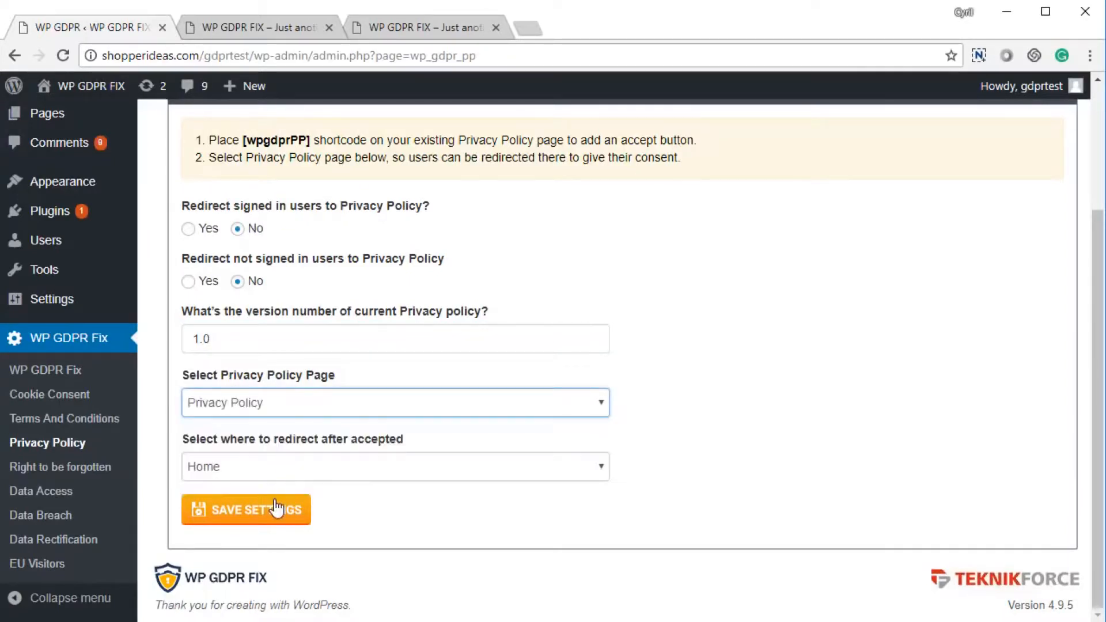
pyautogui.click(269, 478)
pyautogui.click(269, 478)
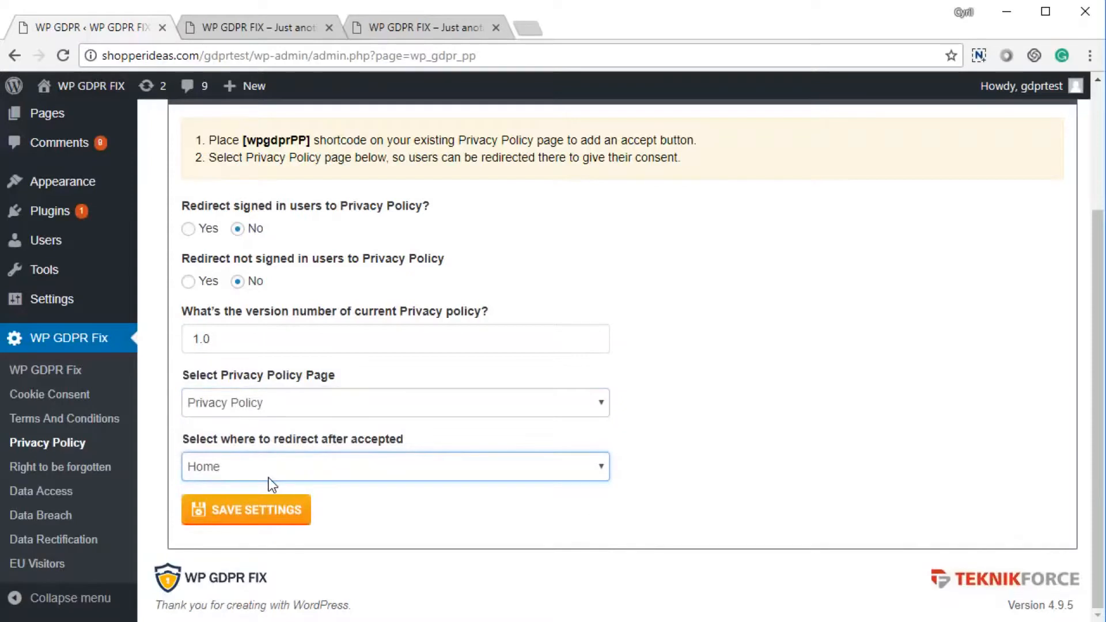
pyautogui.click(255, 516)
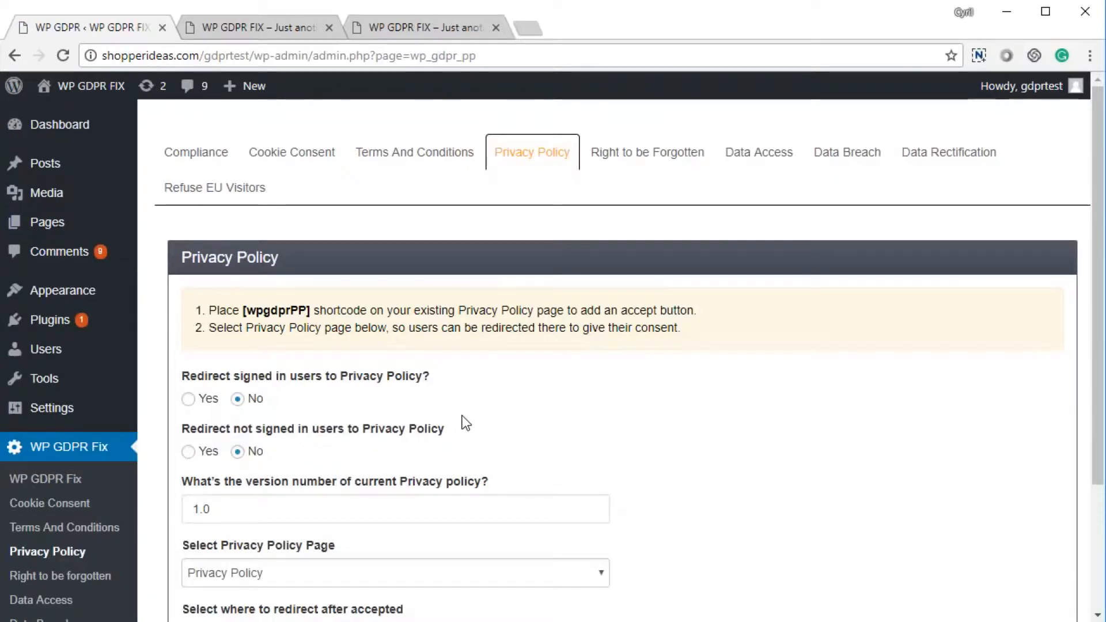
# Redirect not-signed-in users to the policy, leave signed-in users at No, and save.
pyautogui.click(208, 406)
pyautogui.click(239, 402)
pyautogui.click(200, 455)
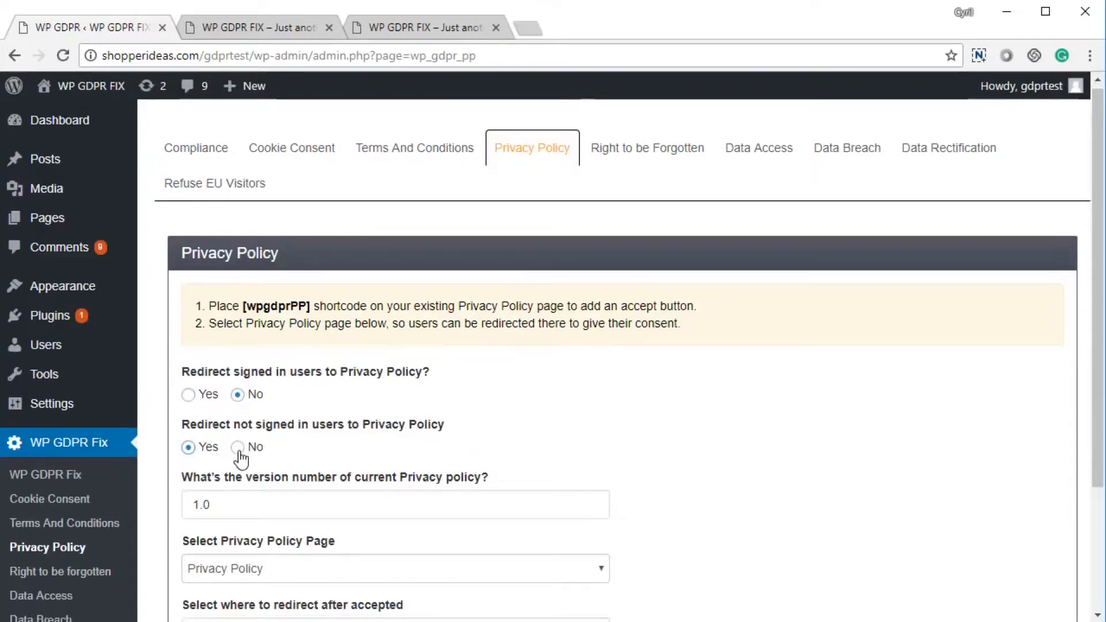
pyautogui.scroll(-3, 202, 461)
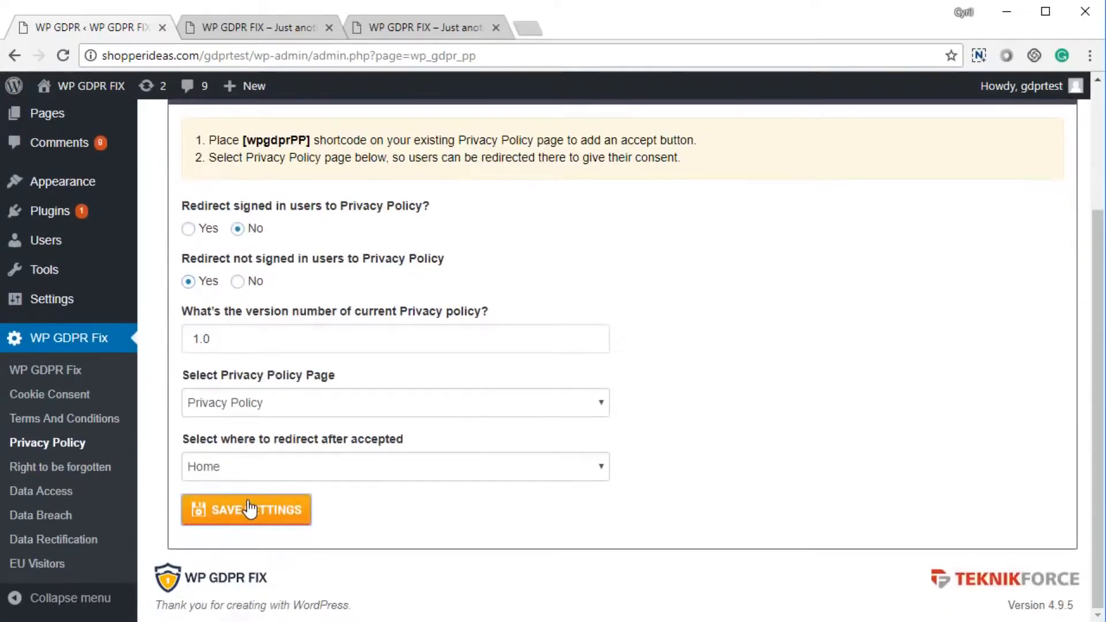
pyautogui.click(249, 509)
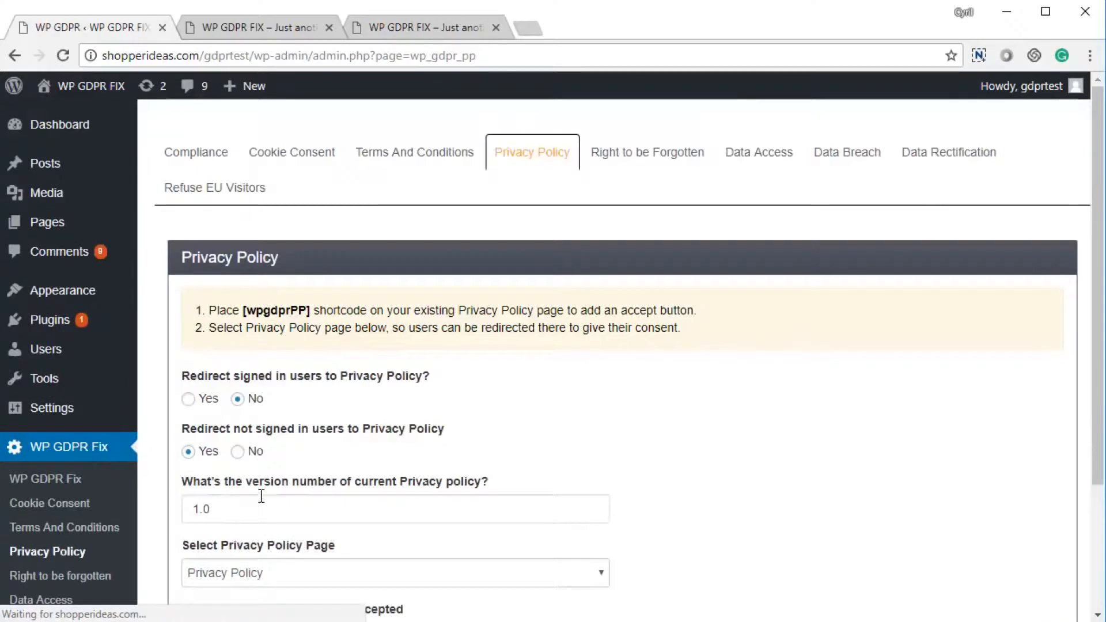
# Reload the live site to test the redirect, then tick consent and accept the privacy policy.
pyautogui.click(295, 23)
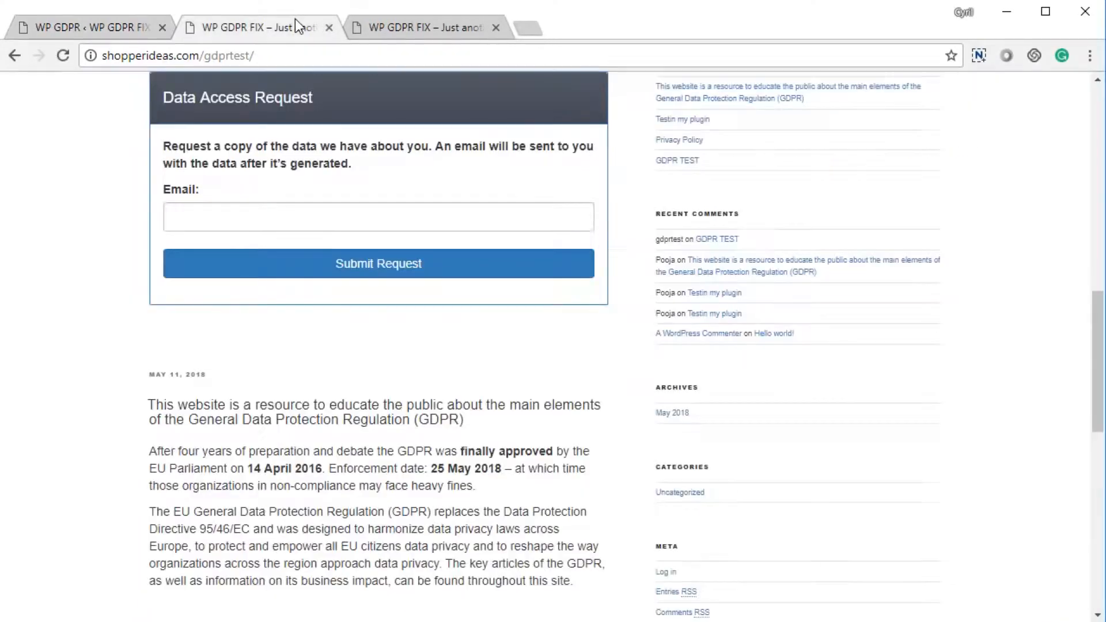
pyautogui.click(412, 30)
pyautogui.press('F5')
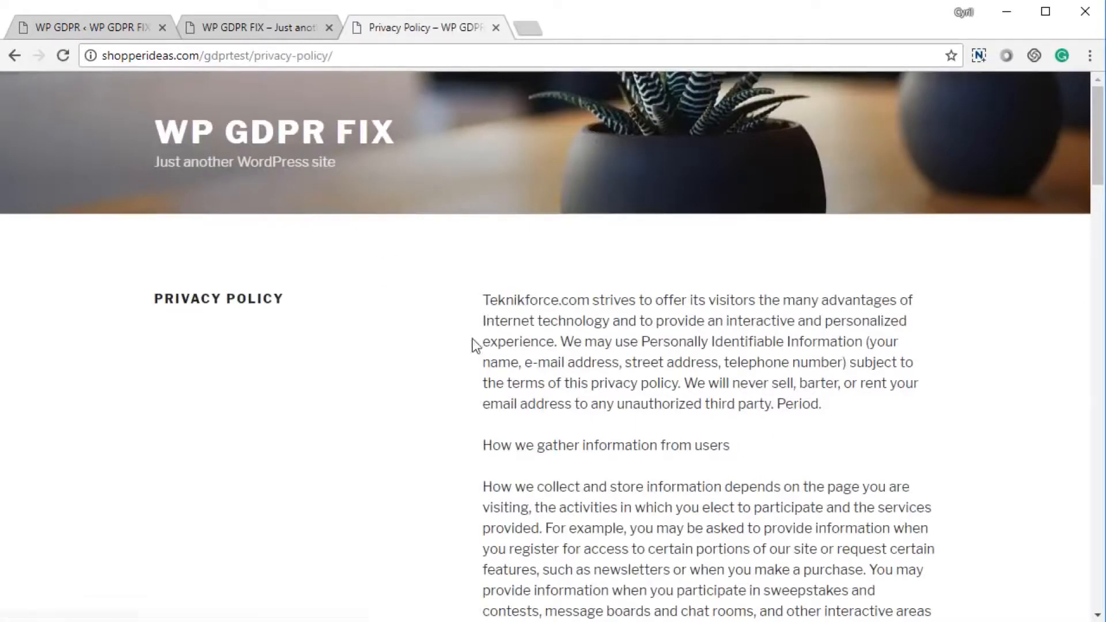
pyautogui.moveTo(211, 55); pyautogui.dragTo(524, 56)
pyautogui.click(600, 370)
pyautogui.scroll(-20, 713, 410)
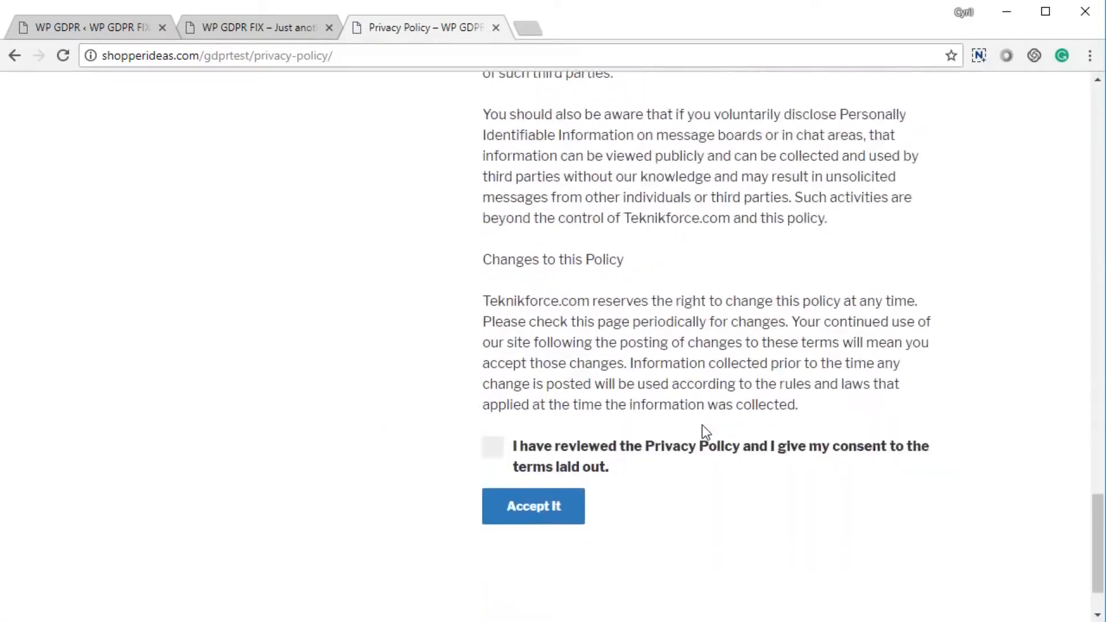
pyautogui.click(489, 362)
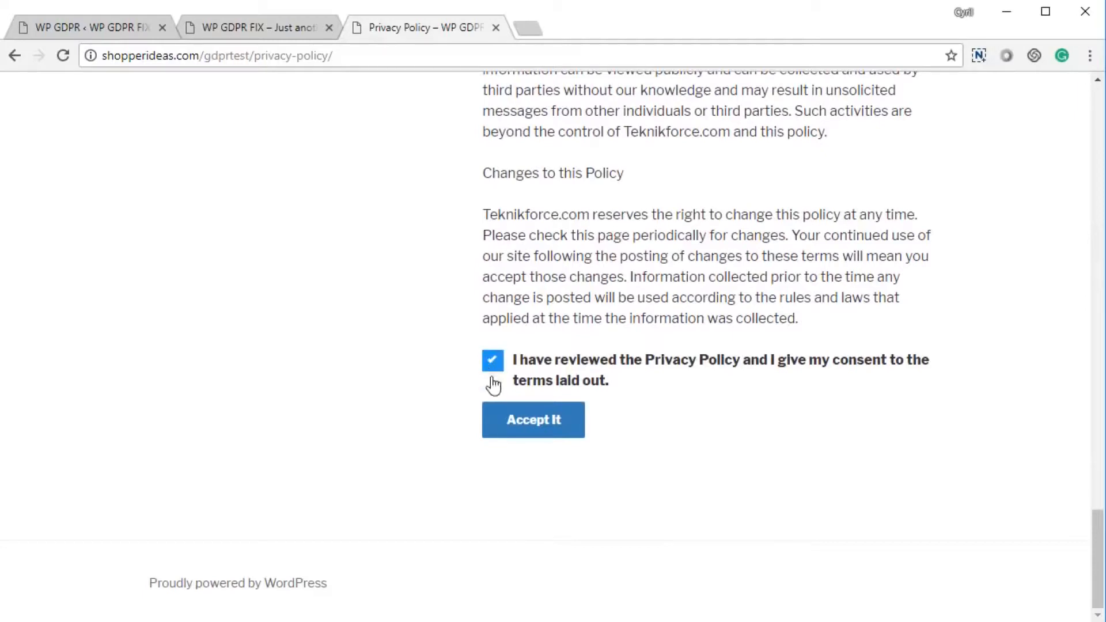
pyautogui.click(500, 424)
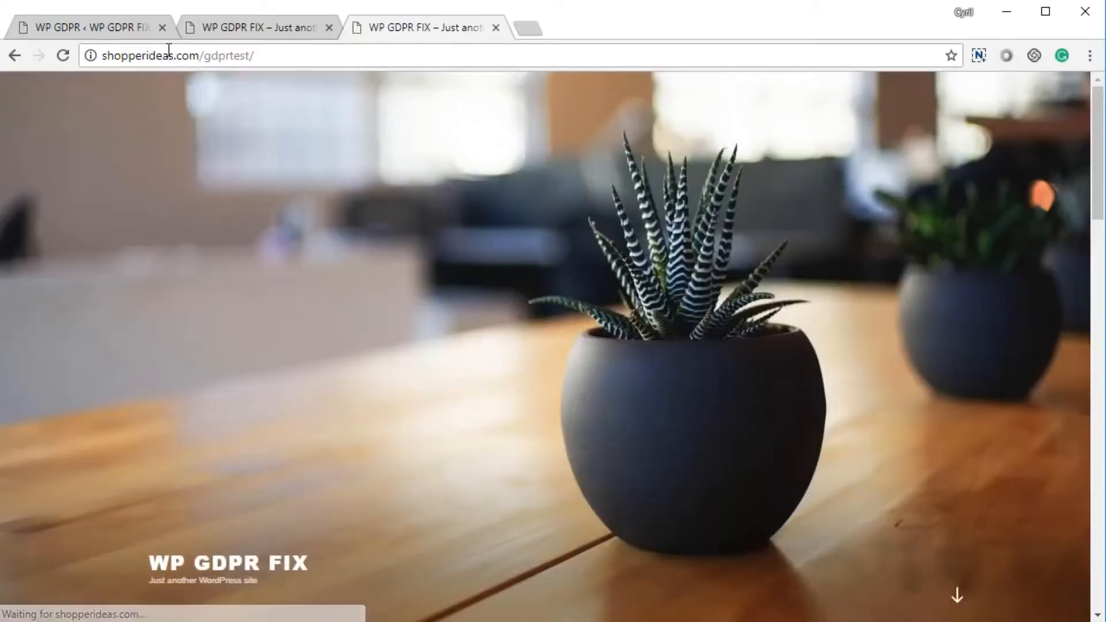
# Switch the not-signed-in redirect back to No in Privacy Policy settings and save.
pyautogui.click(127, 26)
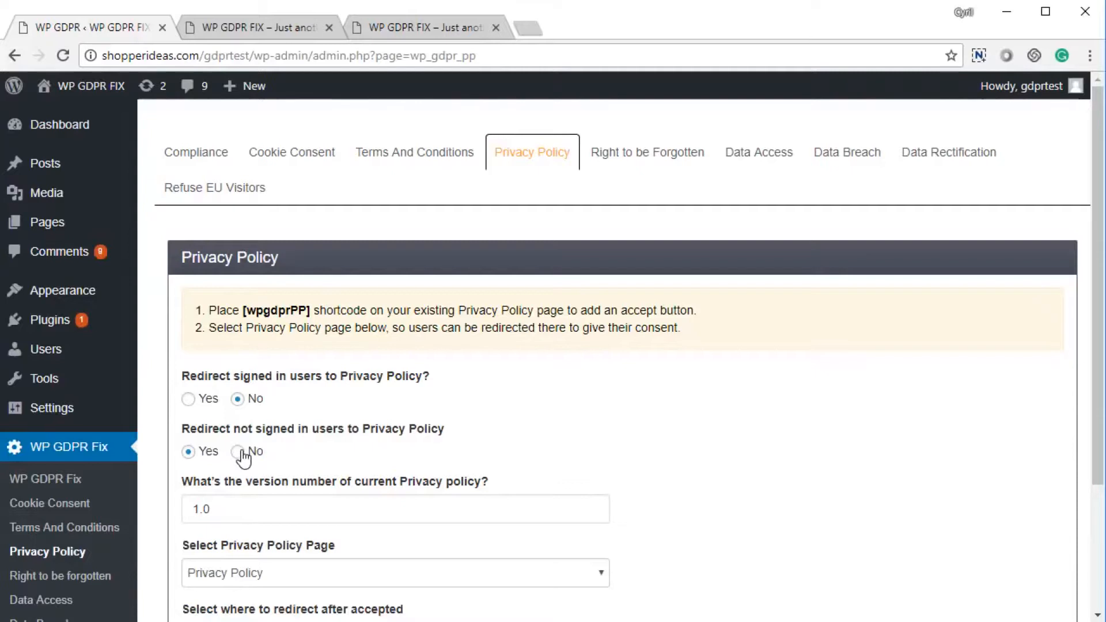
pyautogui.scroll(-3, 253, 478)
pyautogui.click(270, 507)
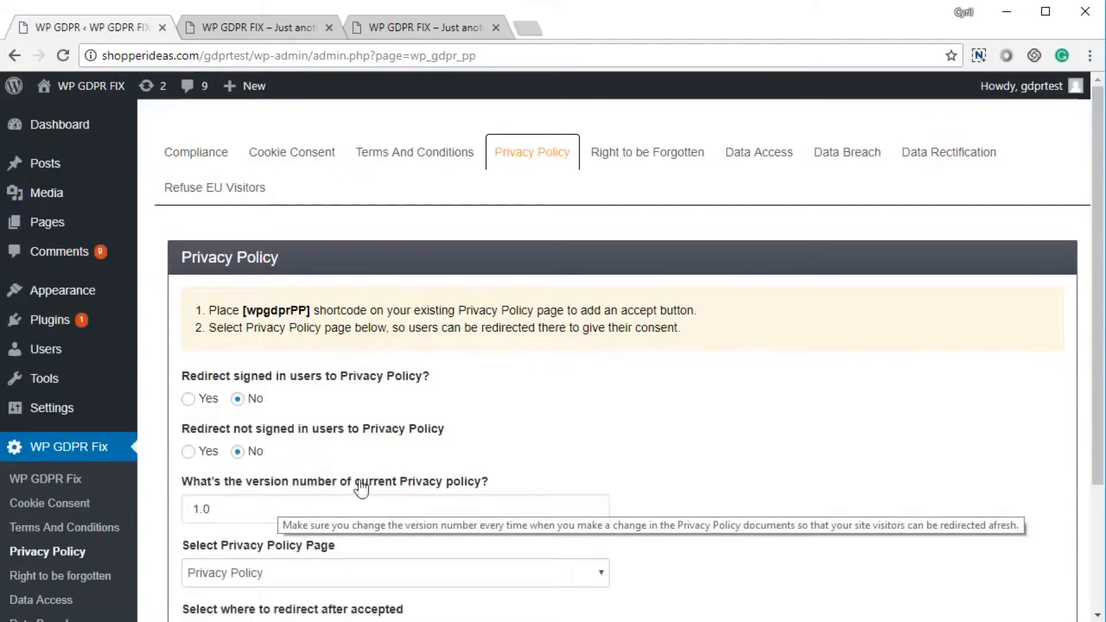
pyautogui.click(657, 166)
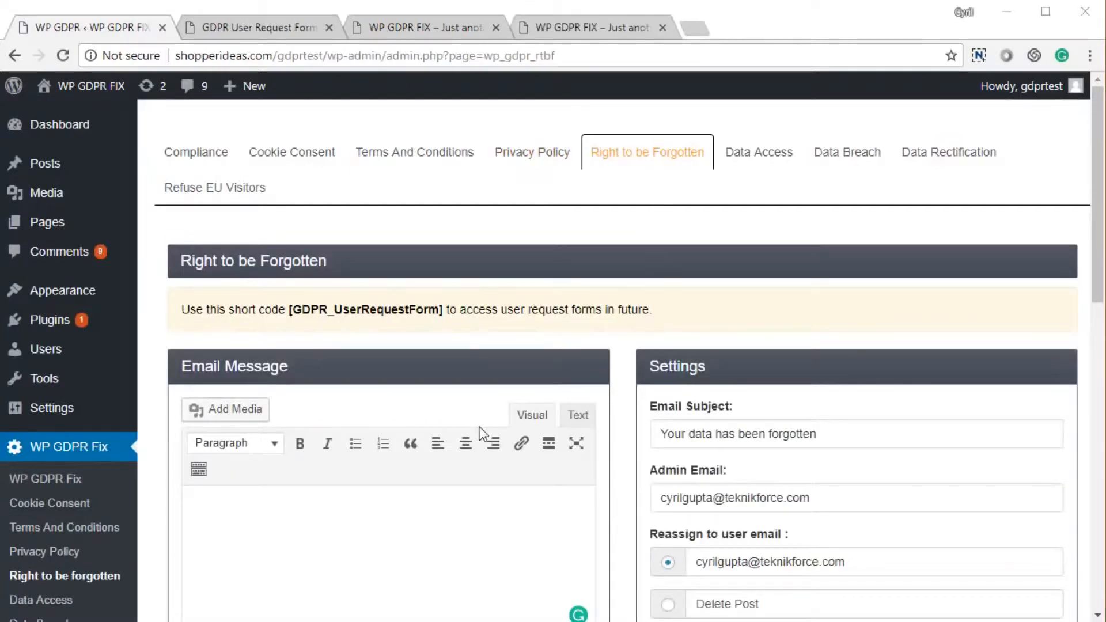
# Fill the Right to be Forgotten email message with the default text and review the request list.
pyautogui.scroll(-1, 402, 311)
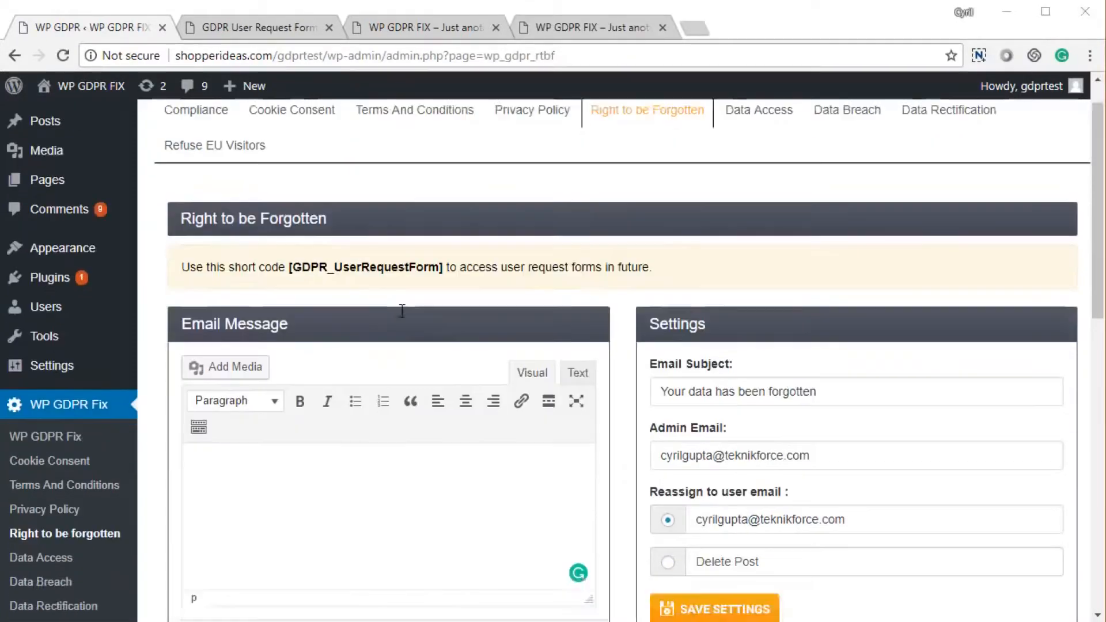
pyautogui.scroll(-4, 401, 311)
pyautogui.click(271, 420)
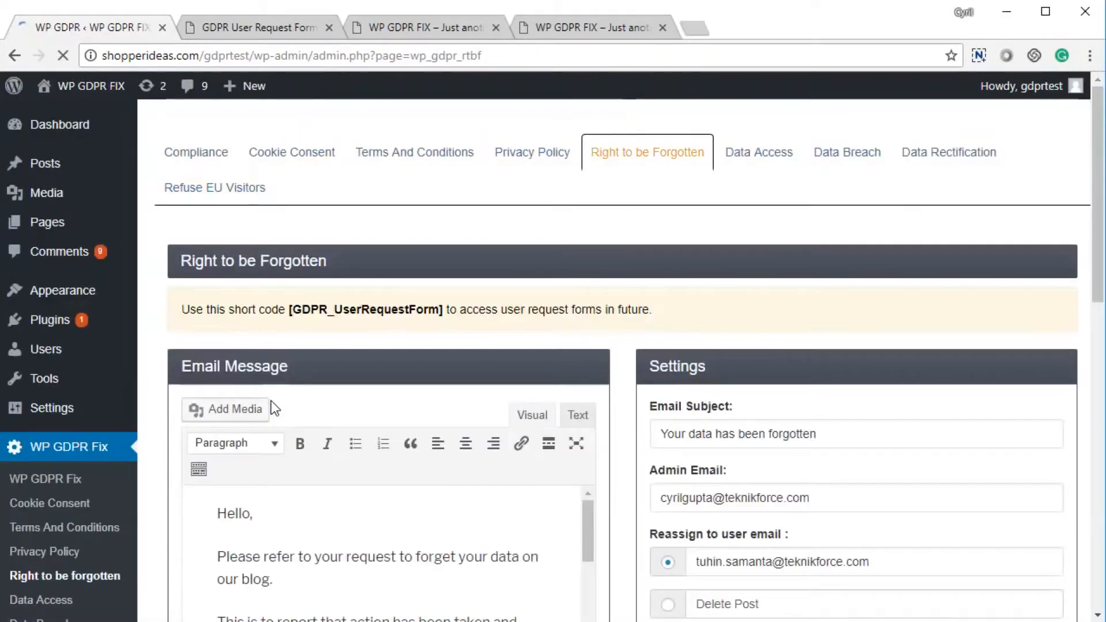
pyautogui.scroll(-3, 271, 402)
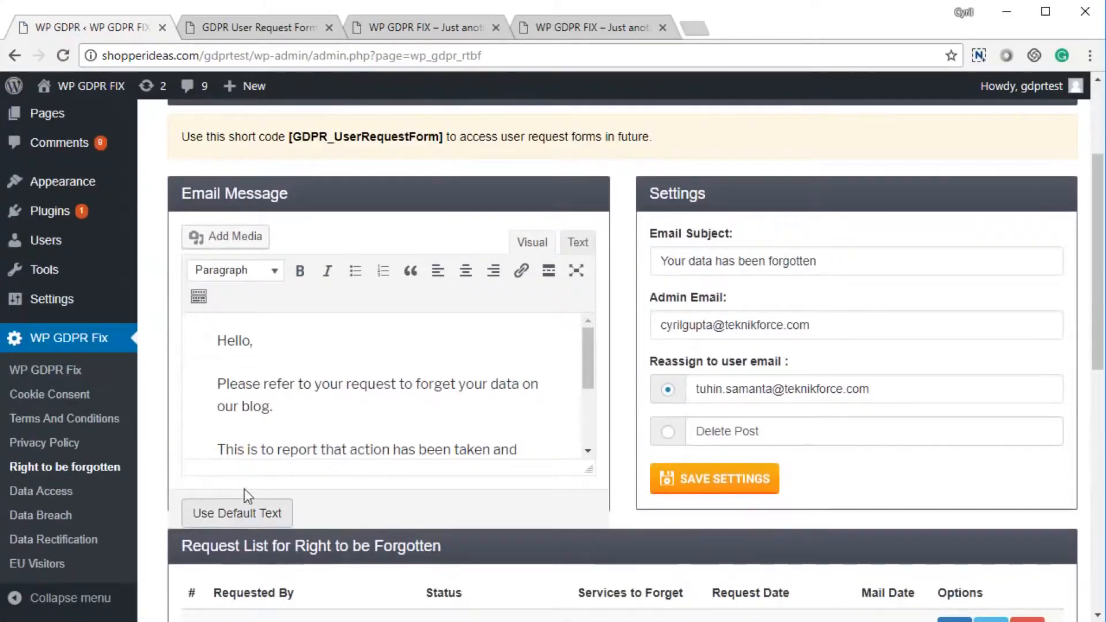
pyautogui.scroll(-3, 287, 373)
pyautogui.scroll(3, 328, 375)
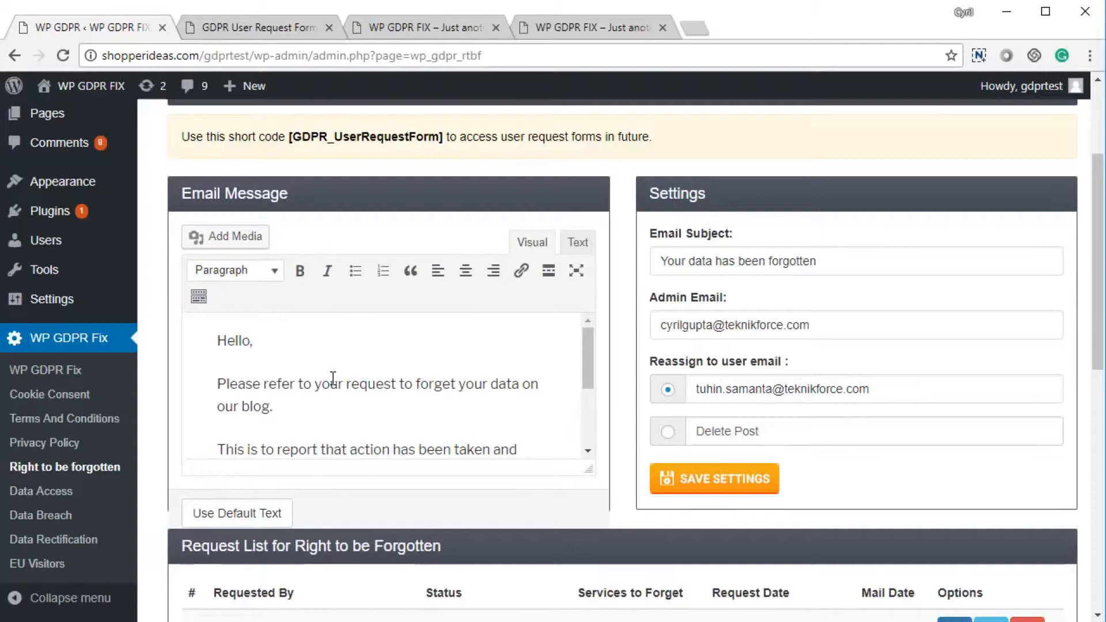
pyautogui.scroll(-2, 333, 375)
pyautogui.scroll(-7, 561, 390)
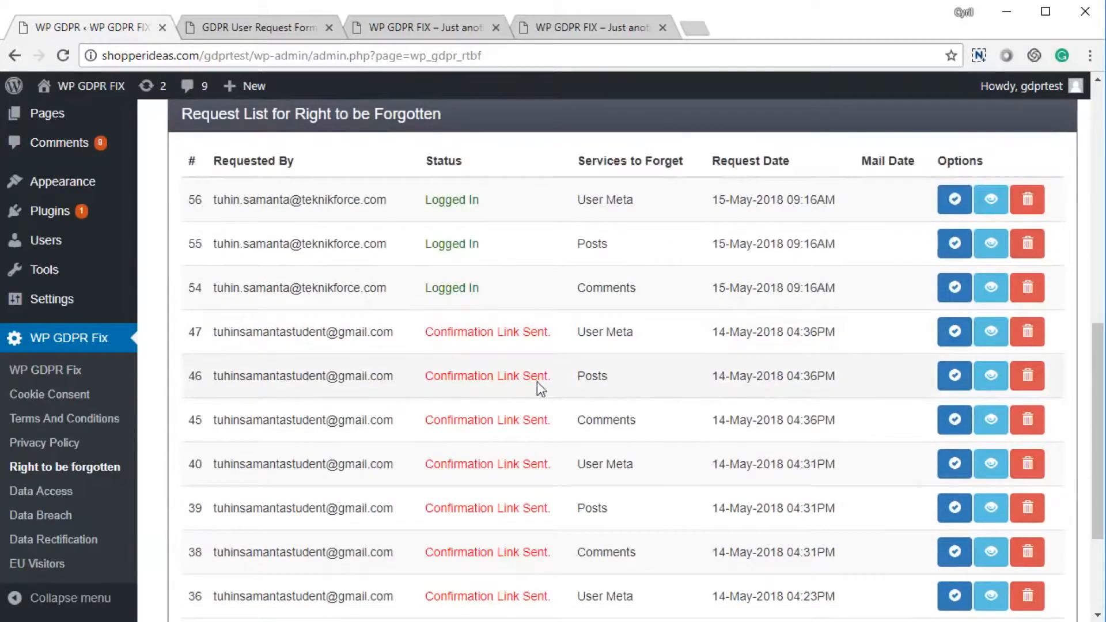
pyautogui.scroll(-3, 438, 396)
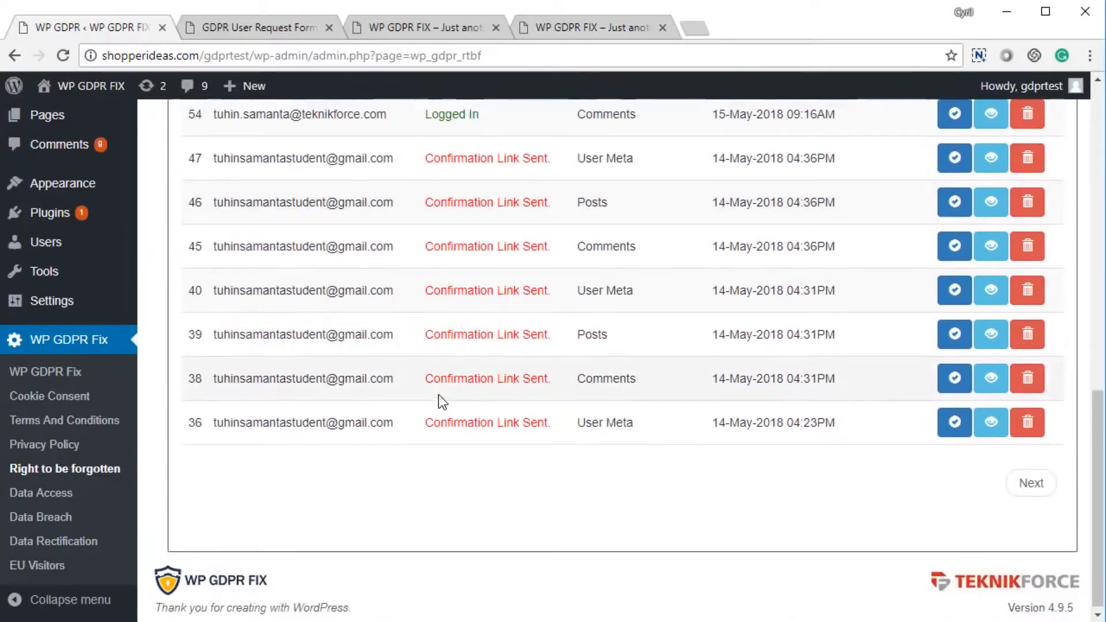
pyautogui.scroll(6, 886, 452)
pyautogui.scroll(-2, 877, 441)
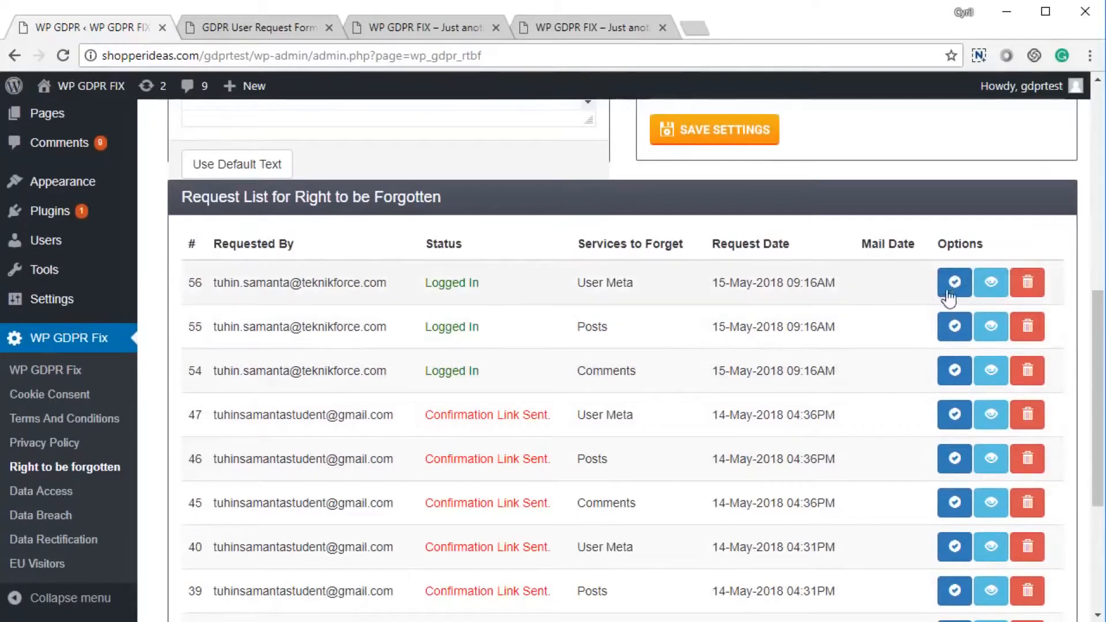
pyautogui.scroll(-2, 954, 284)
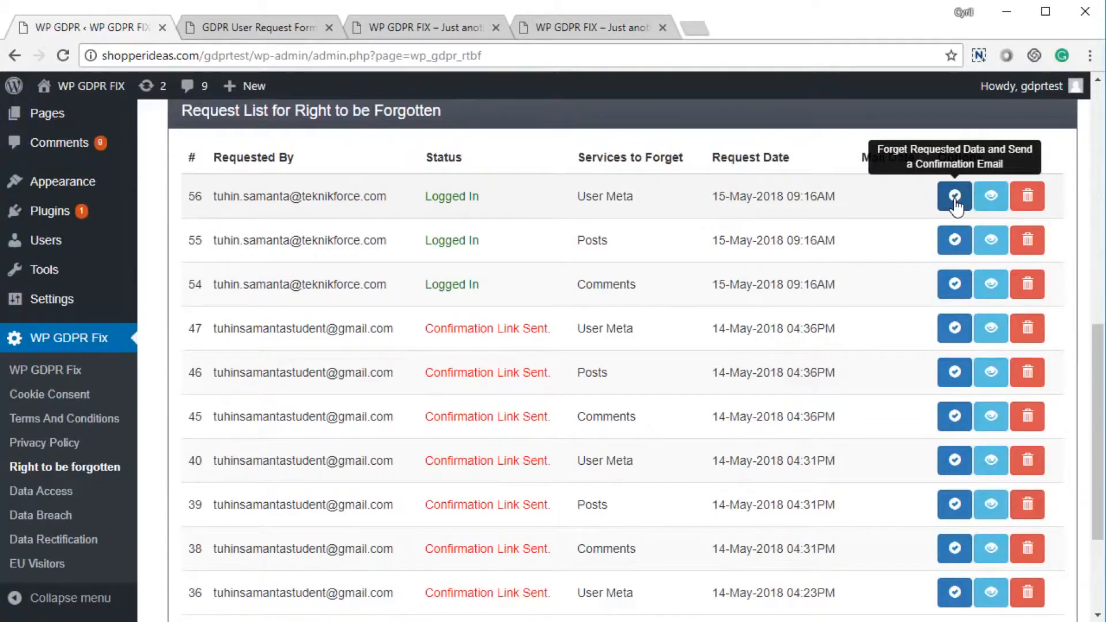
# View the data held for request 56, go back to the list, and open the GDPR User Request Form.
pyautogui.click(992, 208)
pyautogui.scroll(-10, 420, 240)
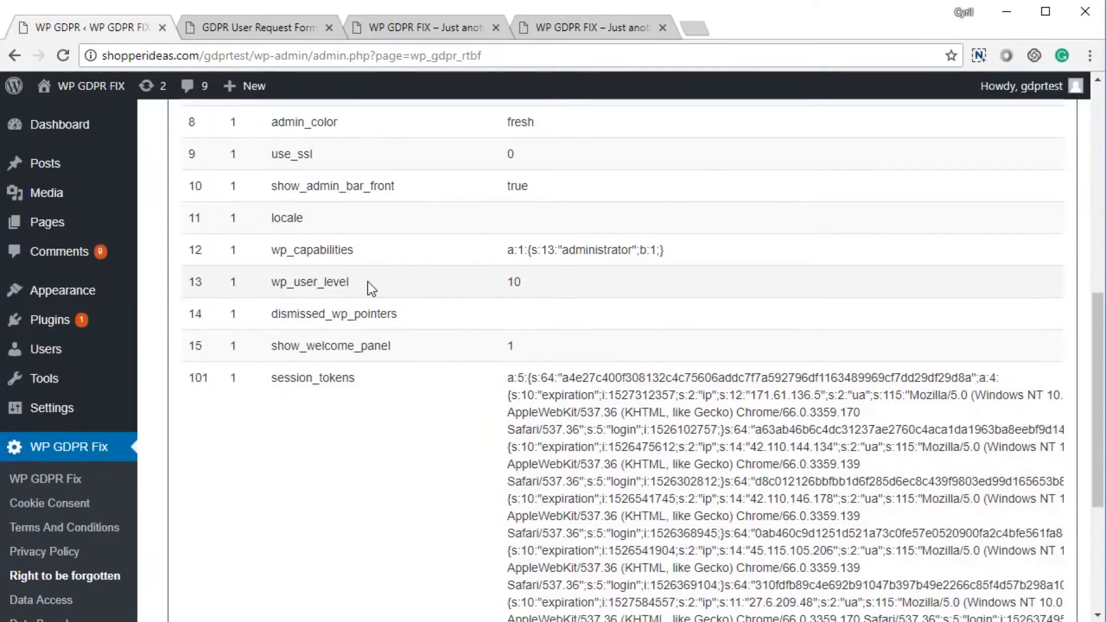
pyautogui.rightClick(369, 283)
pyautogui.click(380, 290)
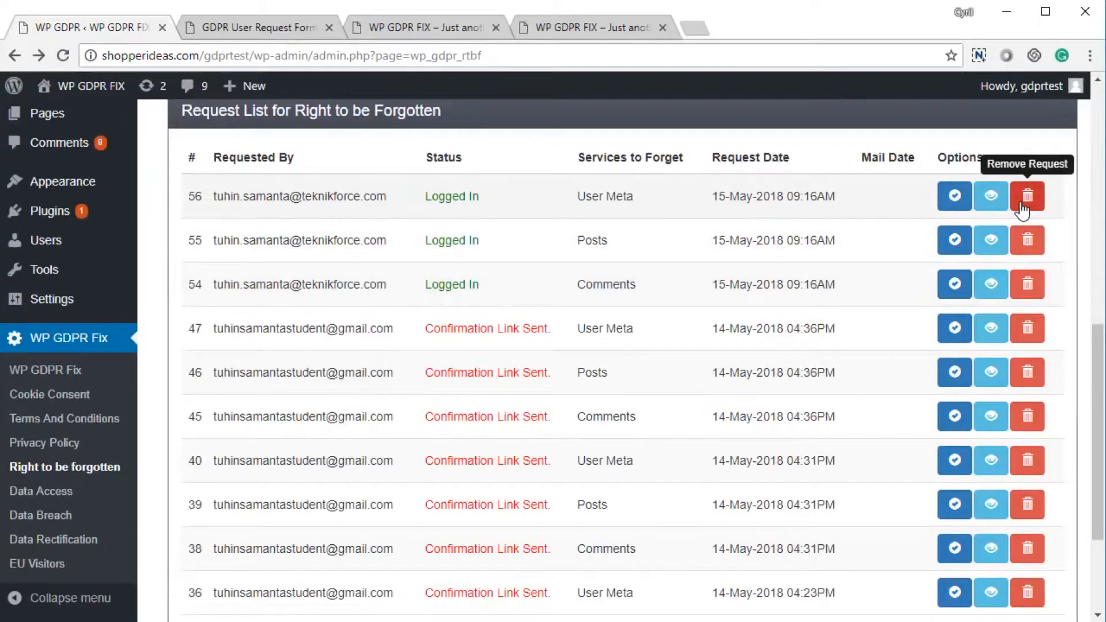
pyautogui.click(264, 34)
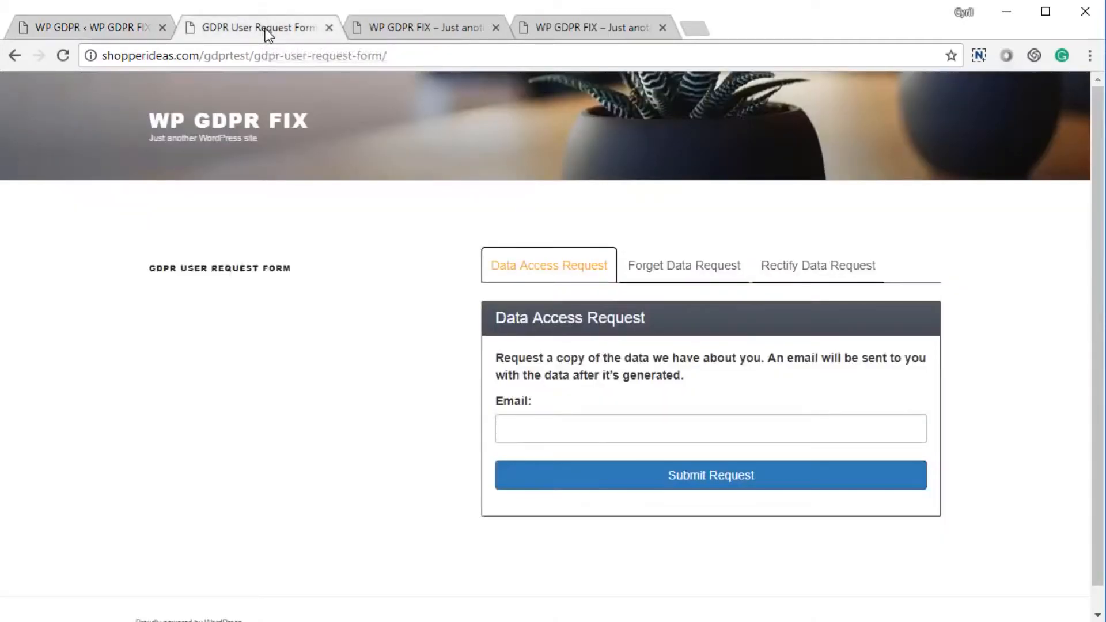
# Show the Forget Data Request form and tick WordPress Comments, Posts and User Data.
pyautogui.click(686, 264)
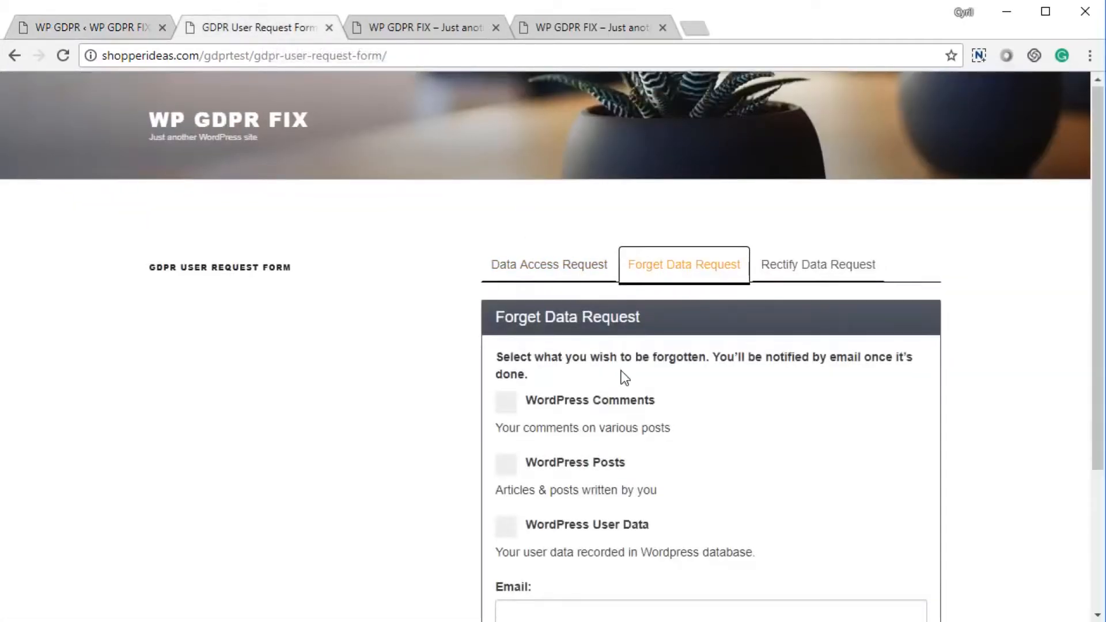
pyautogui.scroll(-3, 517, 363)
pyautogui.scroll(2, 517, 363)
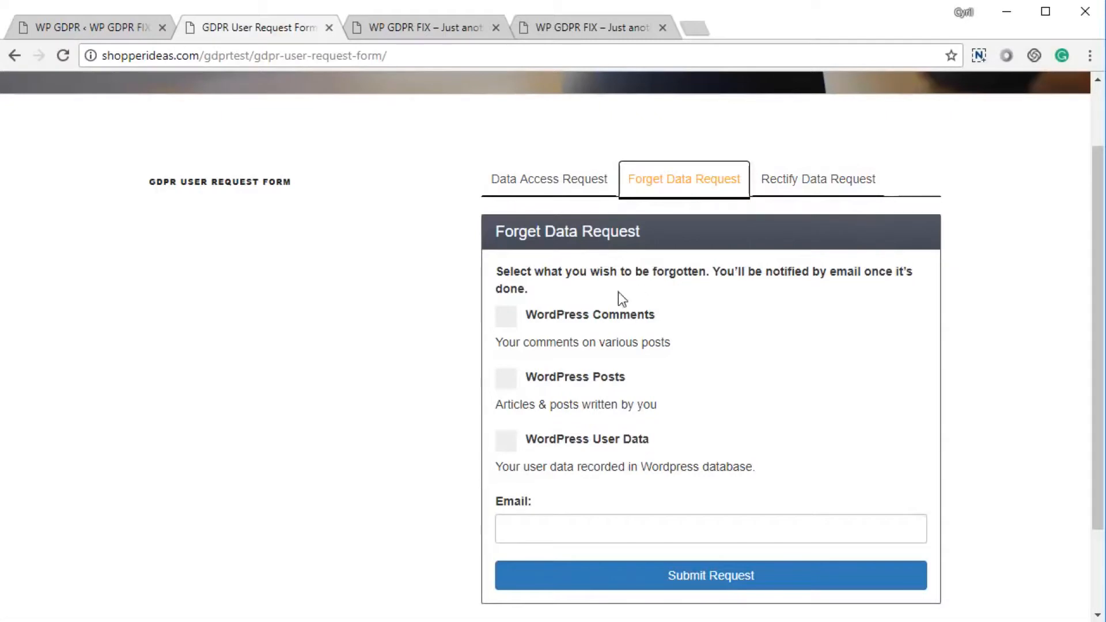
pyautogui.click(568, 315)
pyautogui.scroll(-2, 570, 320)
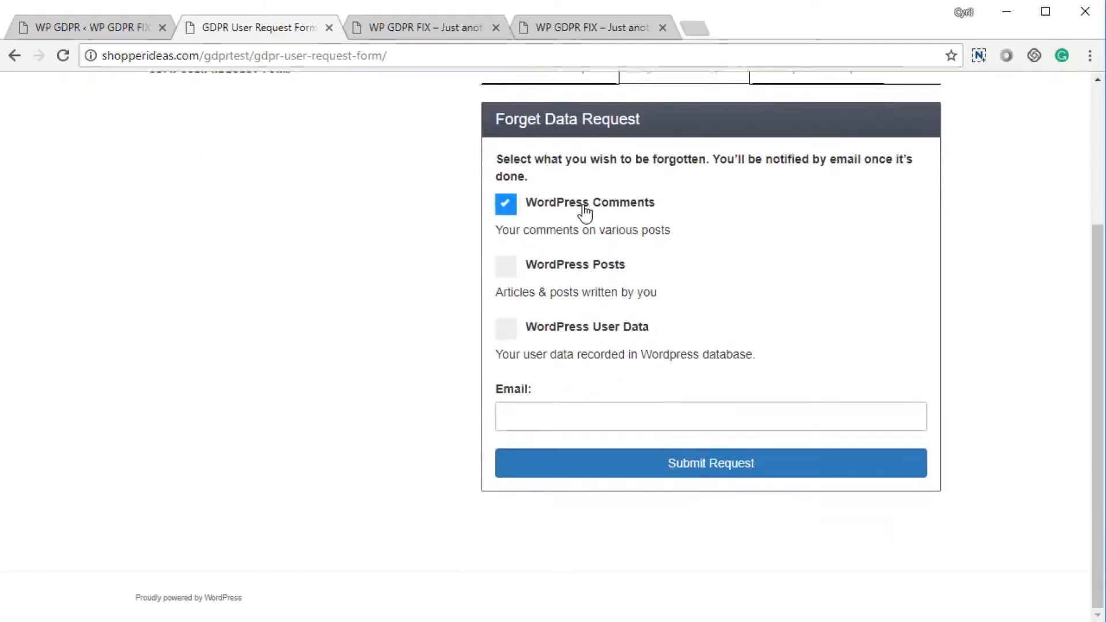
pyautogui.click(565, 268)
pyautogui.click(569, 333)
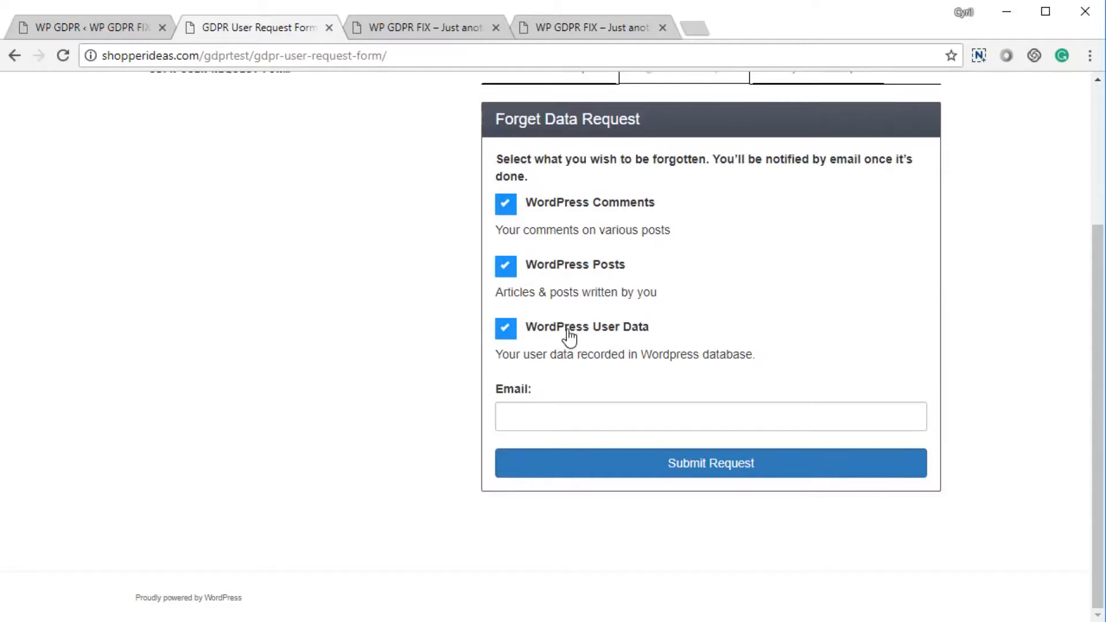
# Enter the requester's email address, submit the request, and dismiss the confirmation mail alert.
pyautogui.click(553, 424)
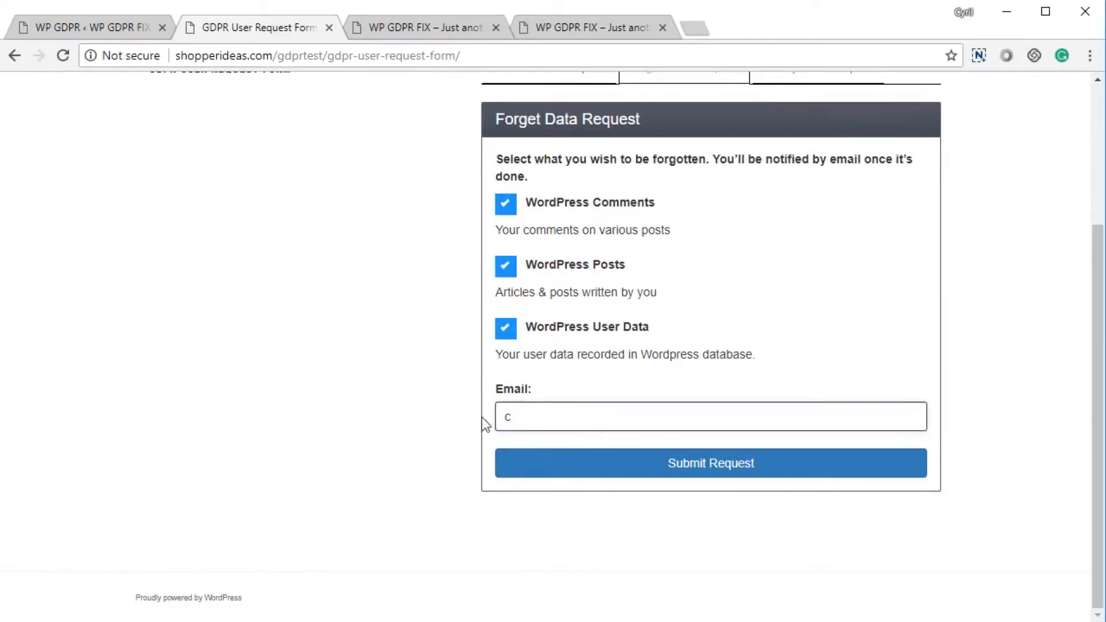
pyautogui.click(569, 458)
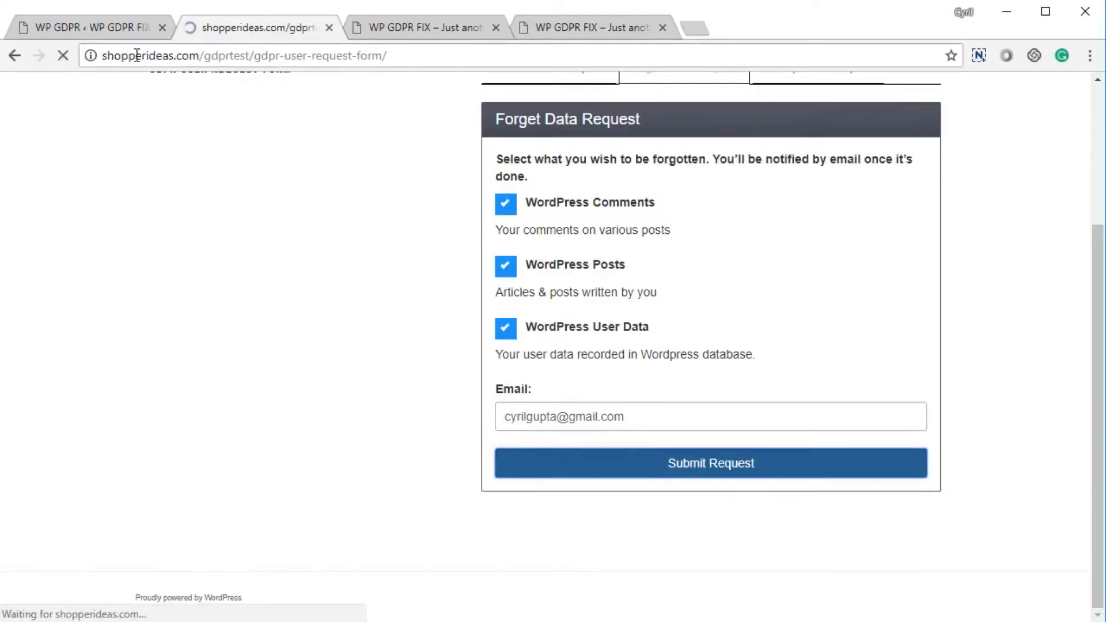
pyautogui.click(694, 151)
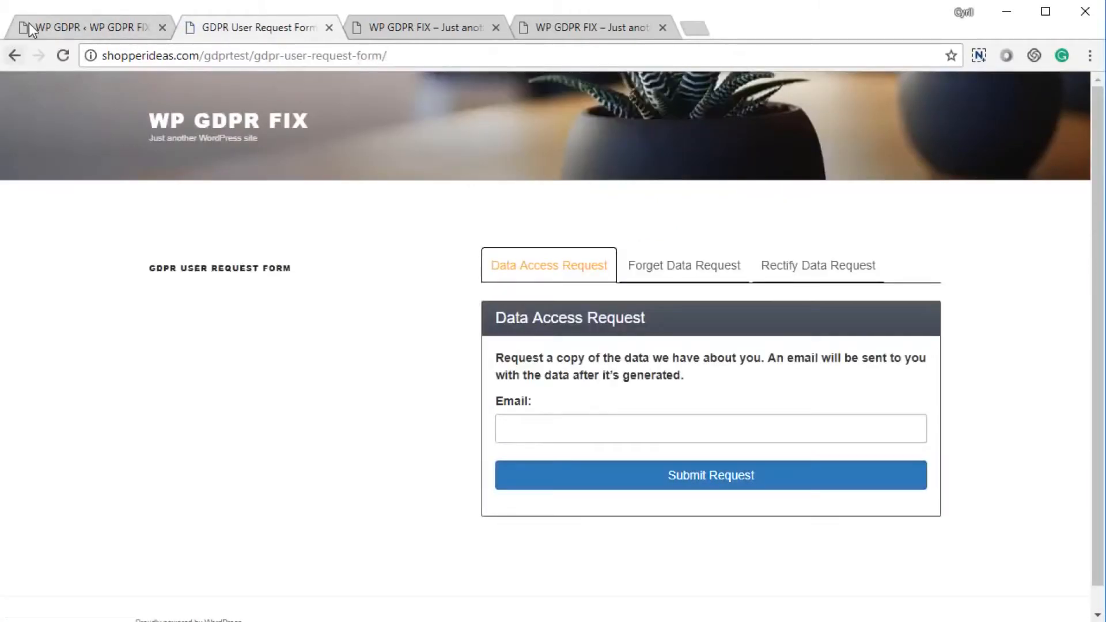
pyautogui.click(28, 25)
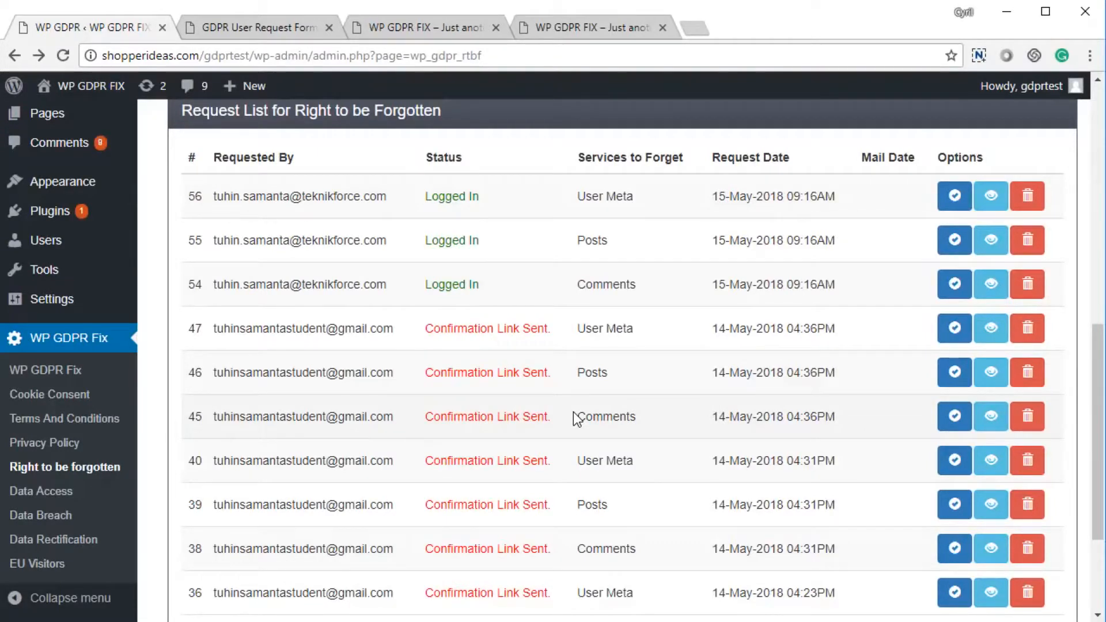
# Review the forget-request email message and the admin email address in Right to be Forgotten Settings.
pyautogui.scroll(2, 567, 413)
pyautogui.scroll(-5, 500, 419)
pyautogui.scroll(9, 491, 396)
pyautogui.scroll(-6, 511, 444)
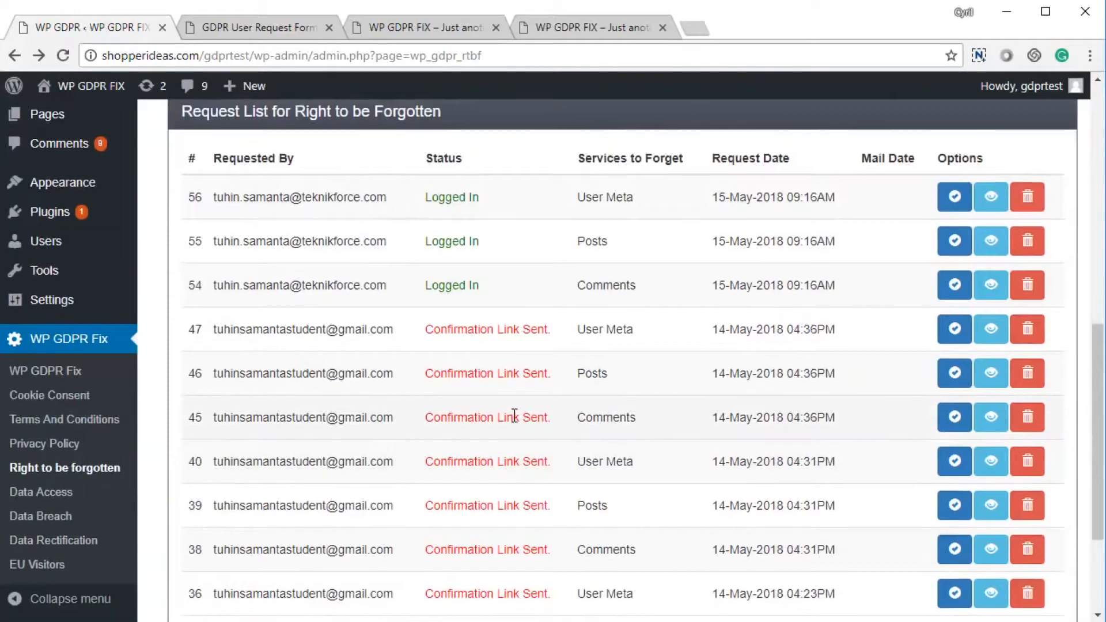
pyautogui.scroll(9, 514, 416)
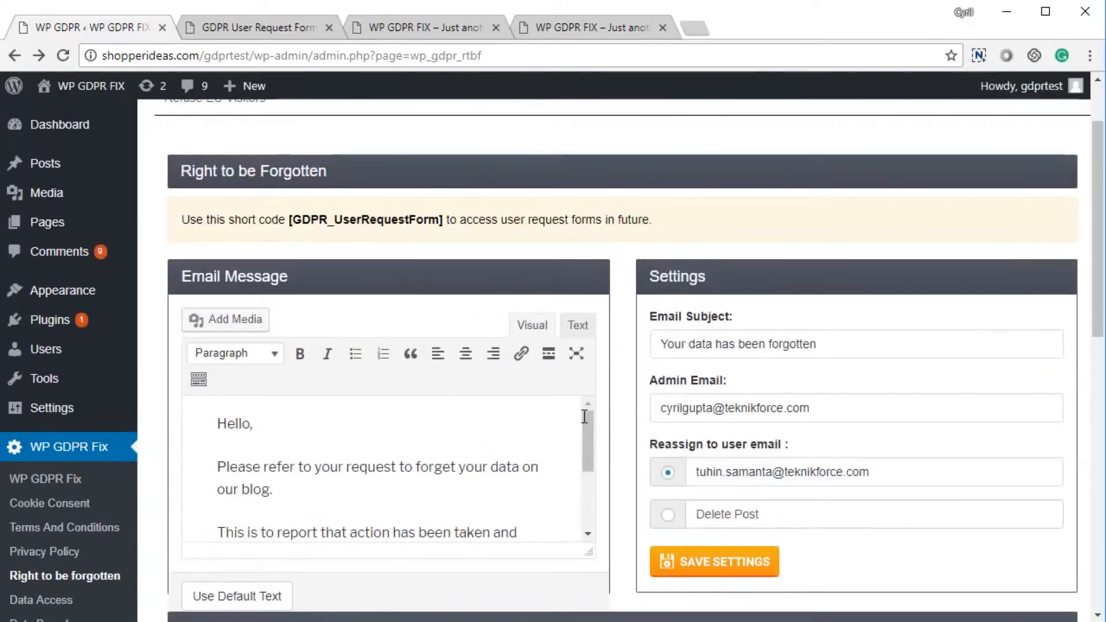
pyautogui.click(416, 490)
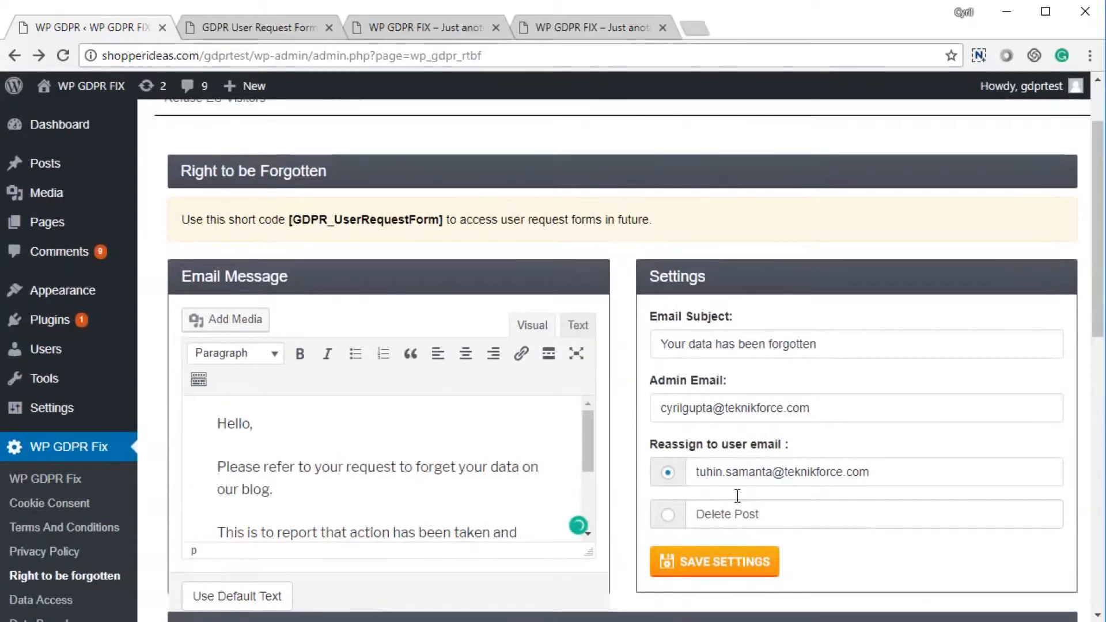
pyautogui.moveTo(816, 344); pyautogui.dragTo(657, 345)
pyautogui.moveTo(812, 406); pyautogui.dragTo(642, 399)
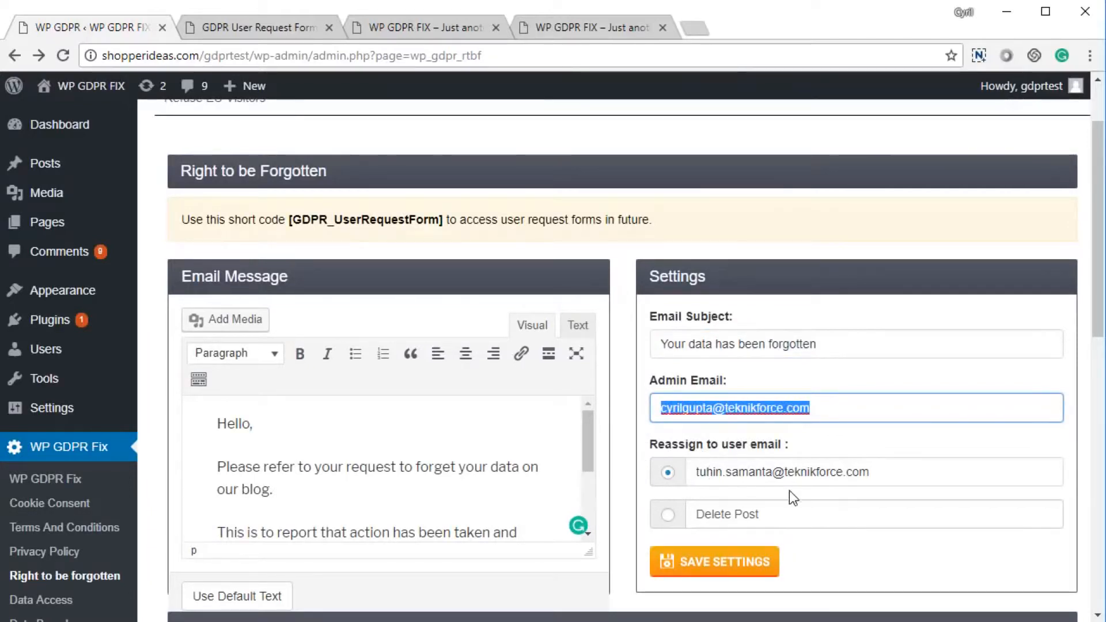
pyautogui.click(665, 522)
# Keep forgotten users' posts reassigned to a user email instead of deleted, and save.
pyautogui.click(670, 519)
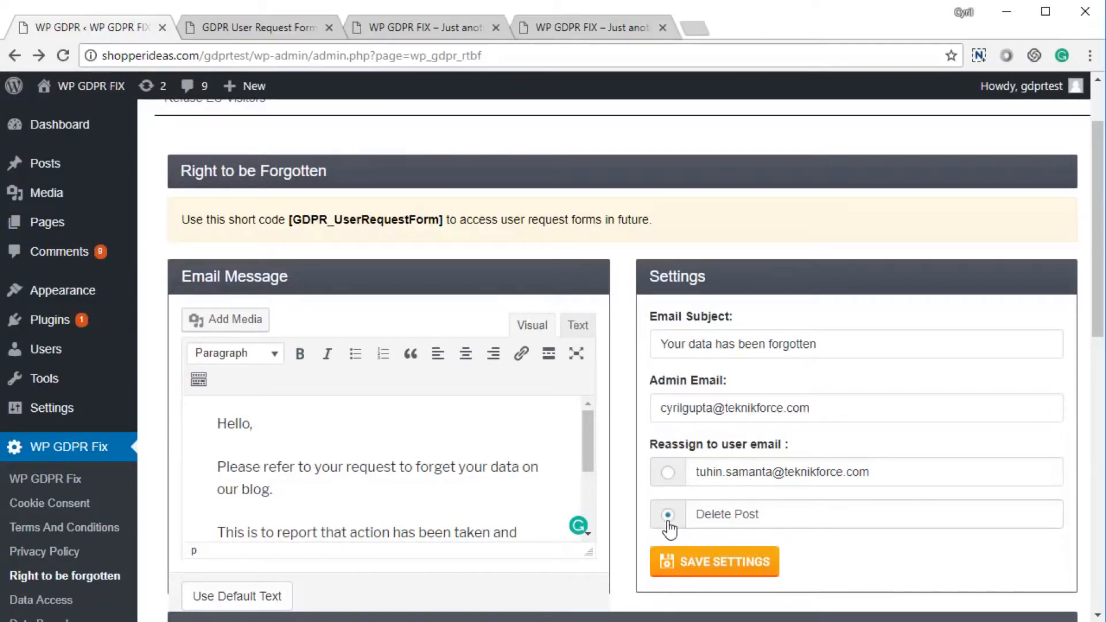
pyautogui.click(668, 475)
pyautogui.click(707, 567)
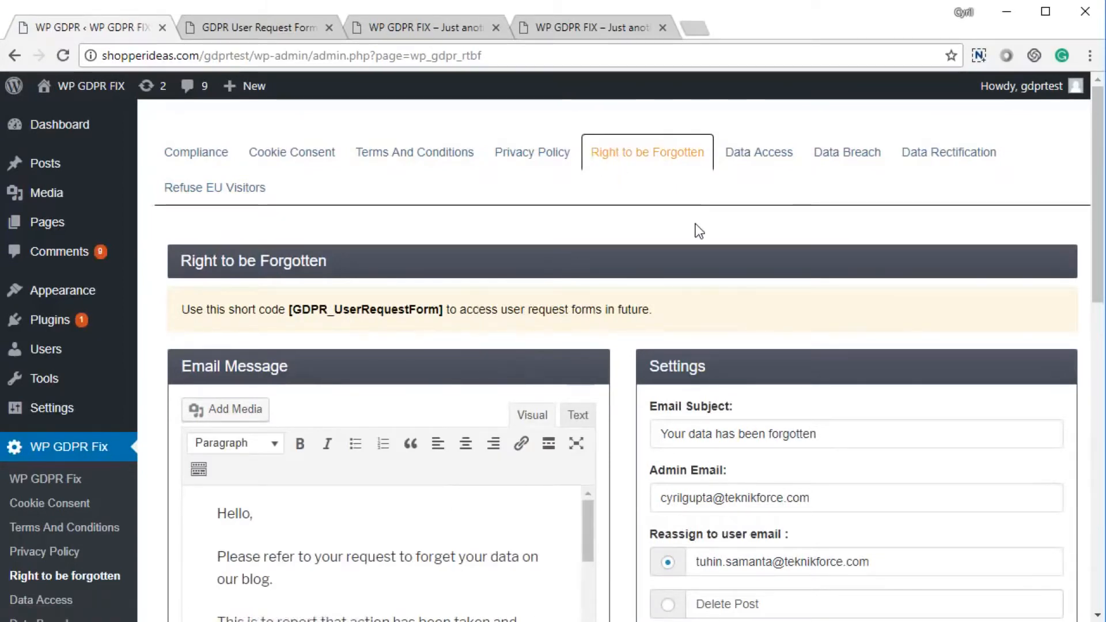
# Open the plugin's Data Access settings.
pyautogui.click(766, 164)
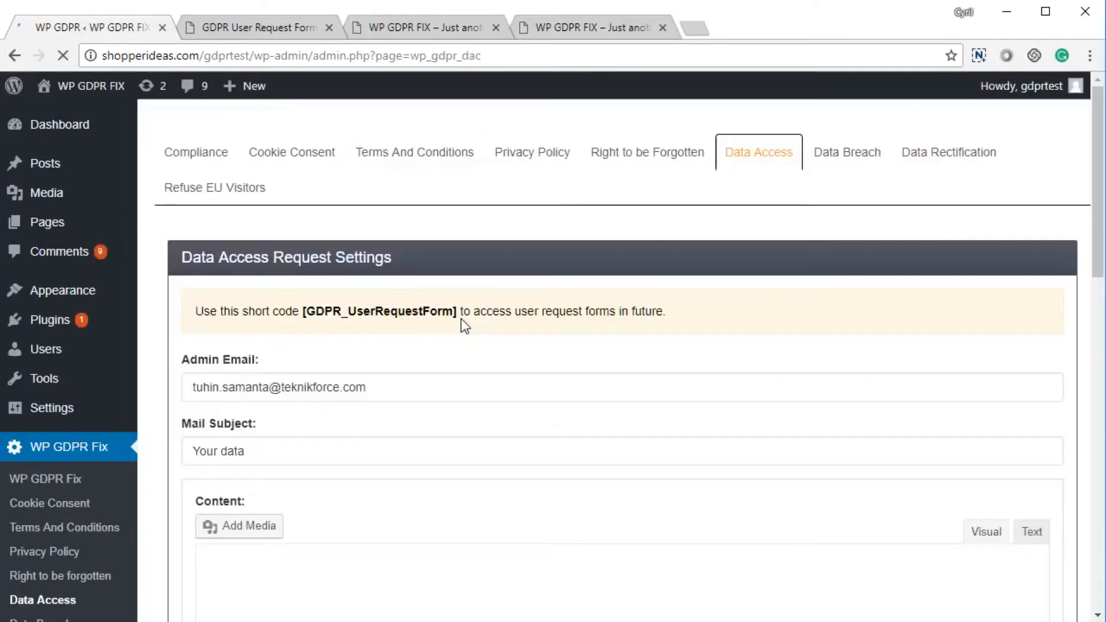
pyautogui.scroll(-7, 438, 355)
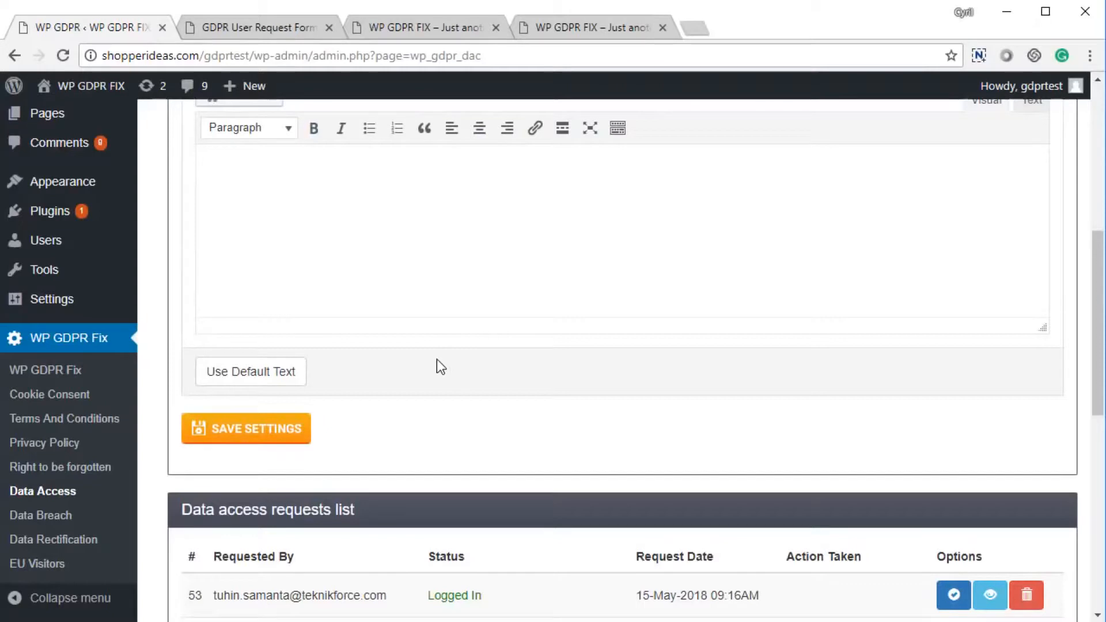
pyautogui.scroll(7, 438, 365)
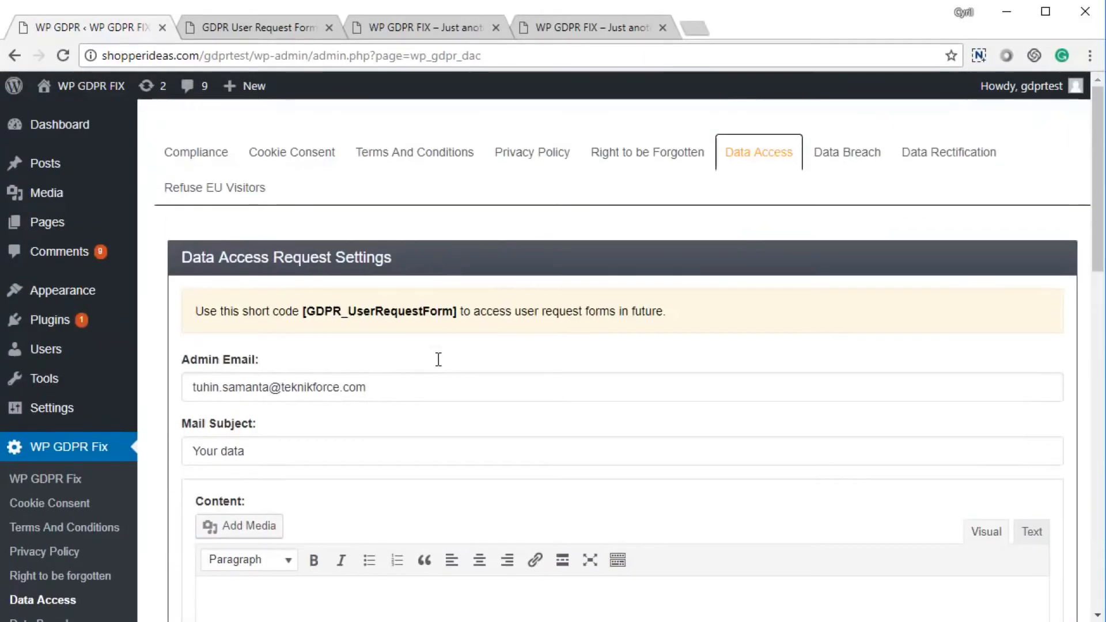
# Submit a test data access request with an email address from the front-end GDPR request form.
pyautogui.click(316, 32)
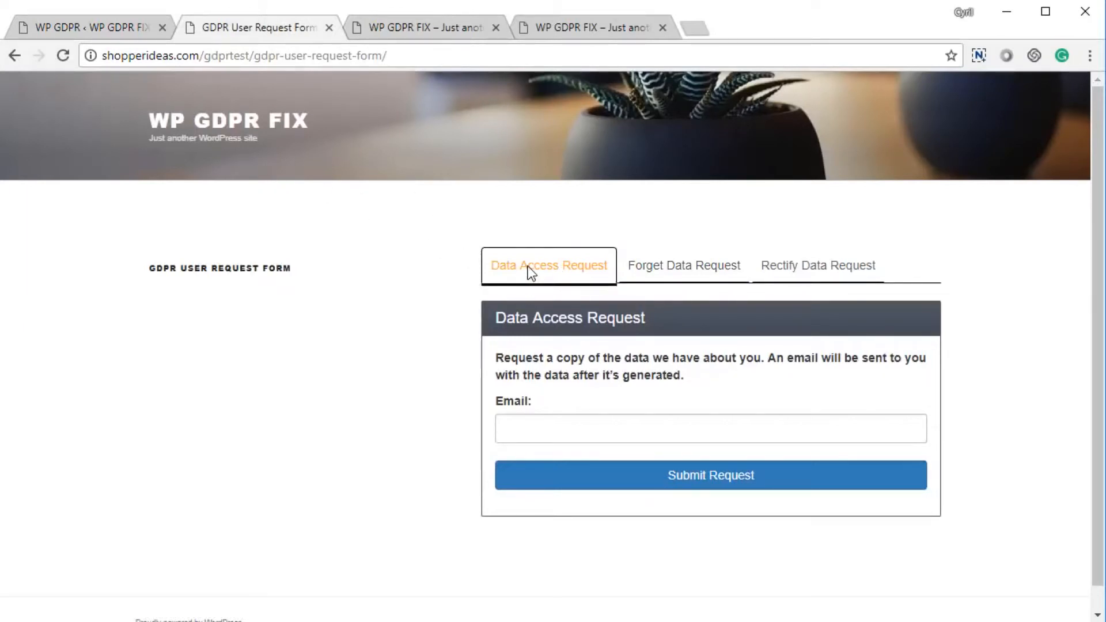
pyautogui.click(563, 429)
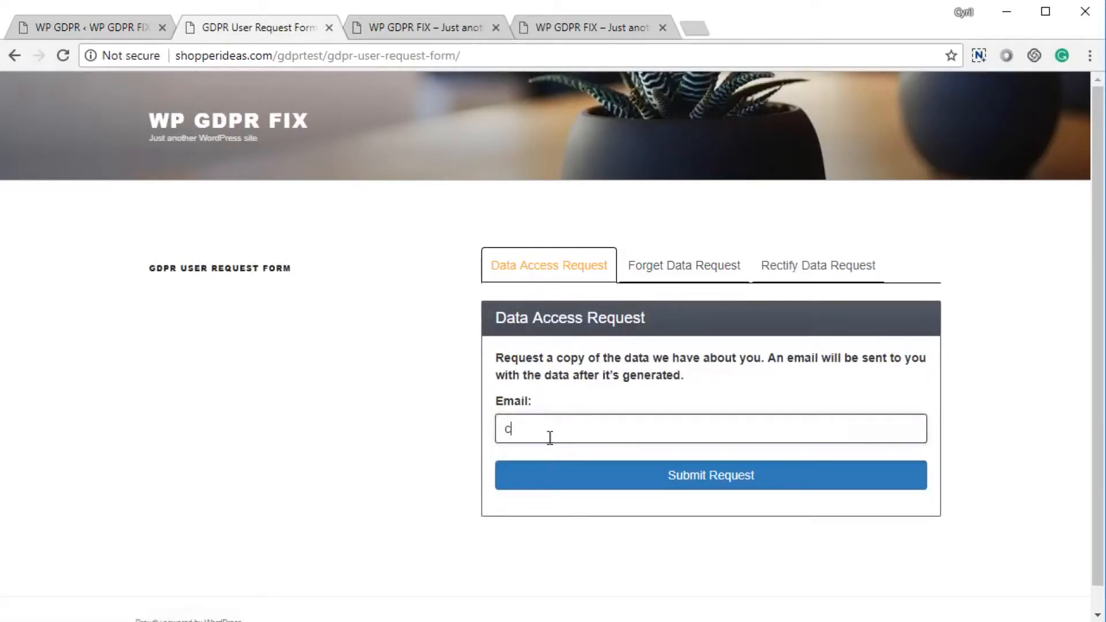
pyautogui.click(719, 485)
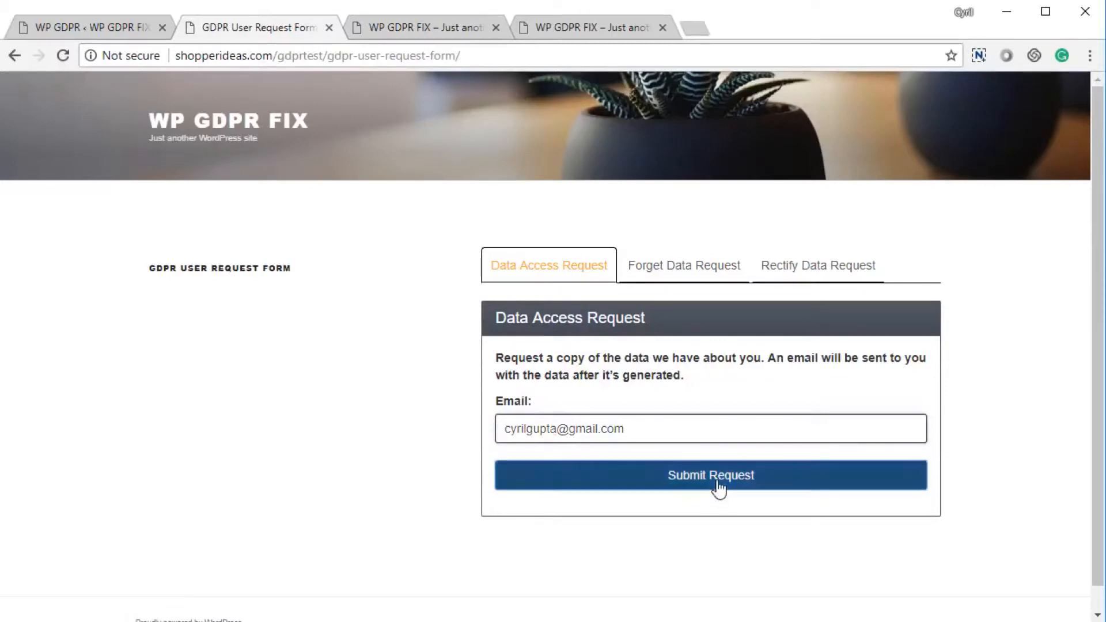
pyautogui.click(144, 32)
pyautogui.scroll(-15, 518, 421)
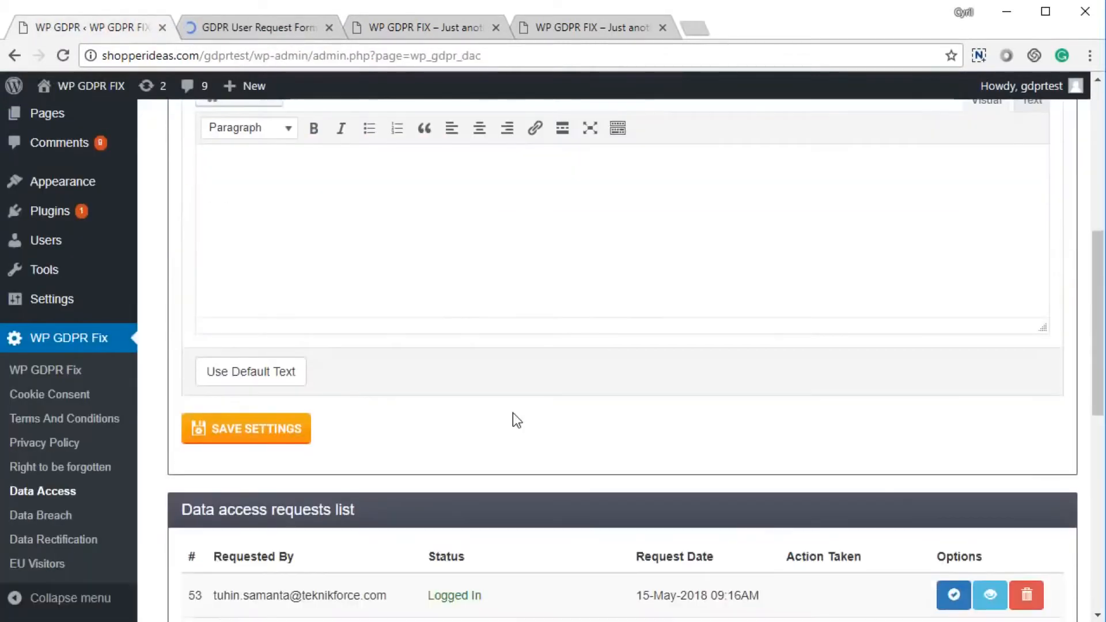
# Reload the Data Access page and locate new request 63 with status Confirmation Link Sent.
pyautogui.press('F5')
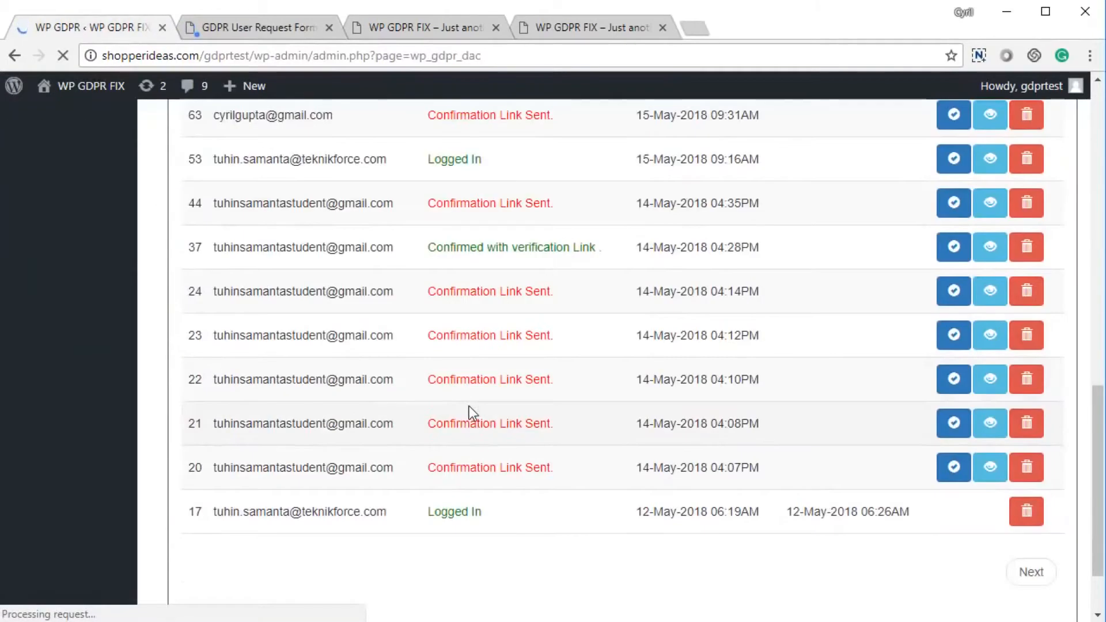
pyautogui.scroll(6, 403, 450)
pyautogui.moveTo(278, 542); pyautogui.dragTo(698, 556)
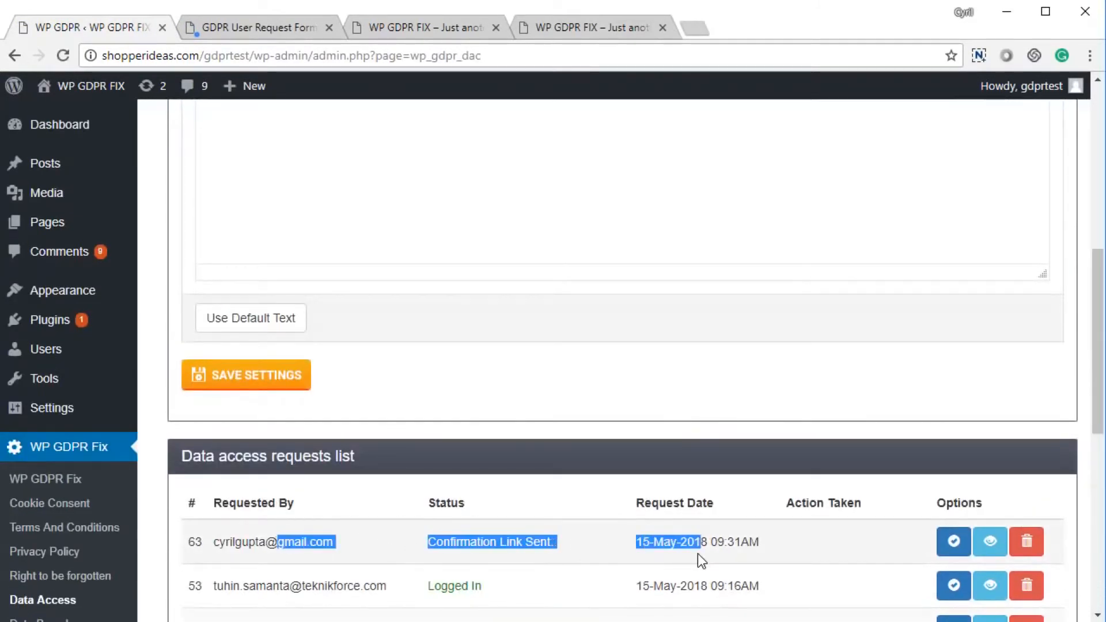
pyautogui.click(697, 555)
pyautogui.moveTo(497, 544); pyautogui.dragTo(595, 541)
pyautogui.click(596, 542)
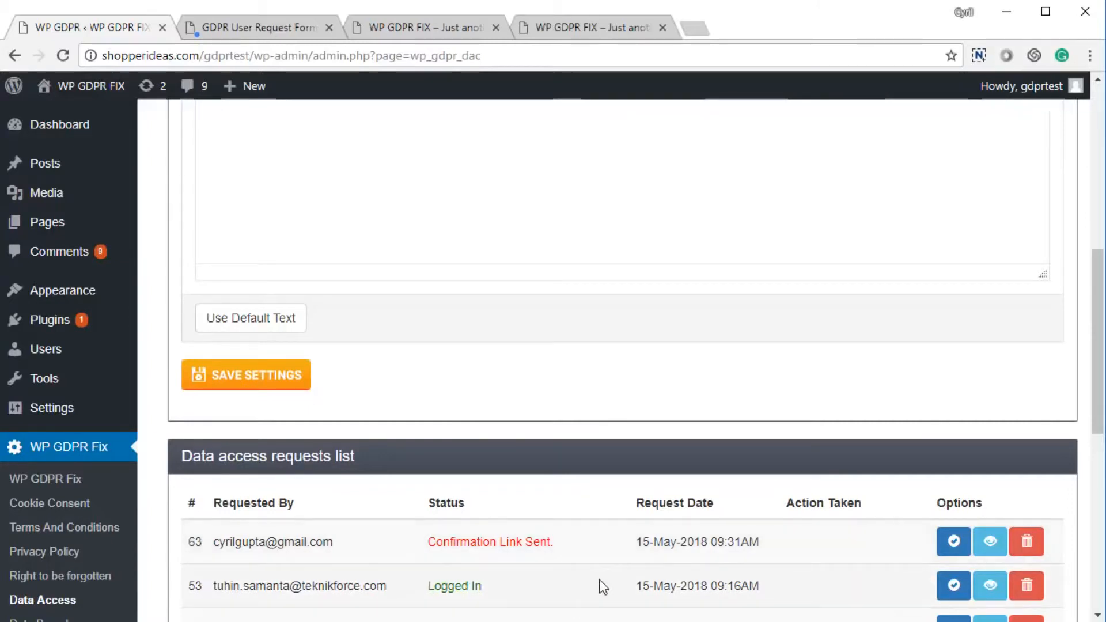
pyautogui.scroll(8, 599, 580)
pyautogui.scroll(-5, 370, 462)
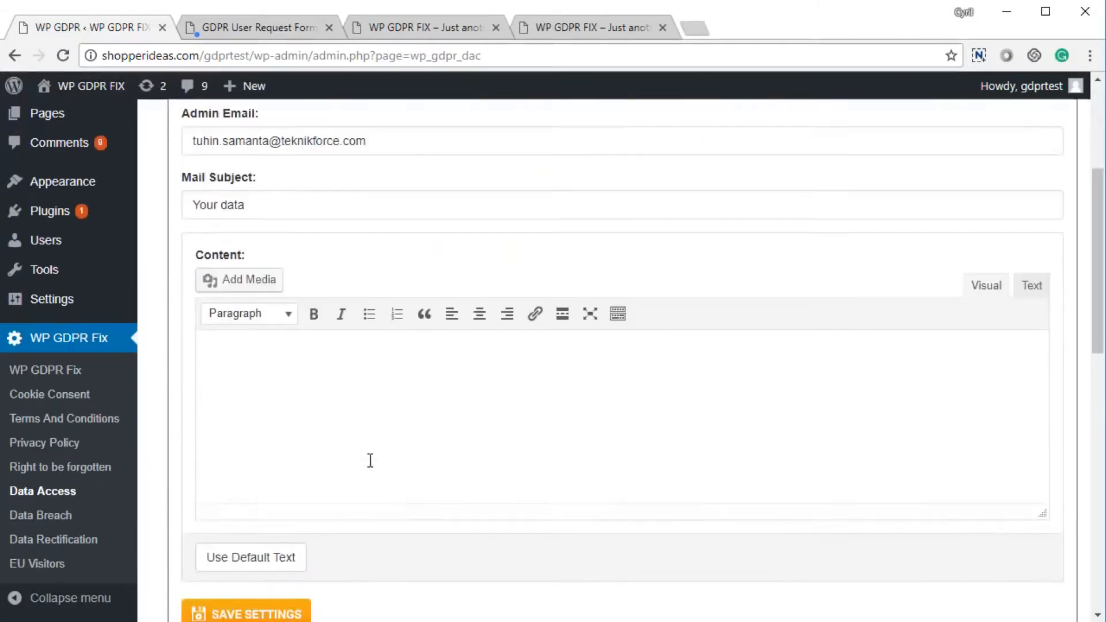
# Fill the Data Access email content with the default text.
pyautogui.click(252, 552)
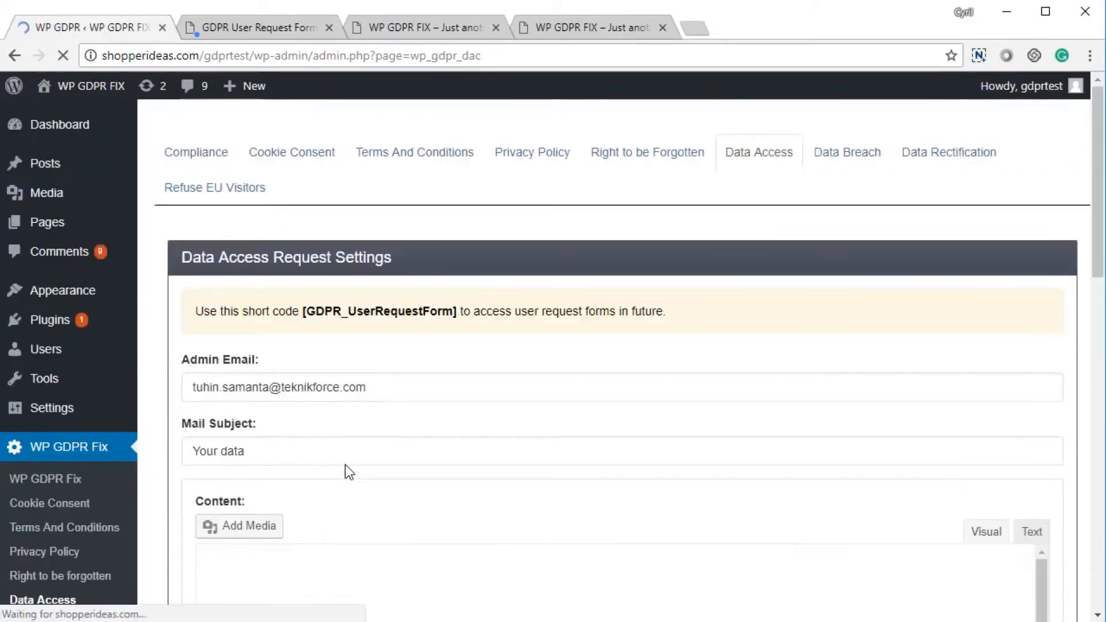
pyautogui.scroll(3, 461, 368)
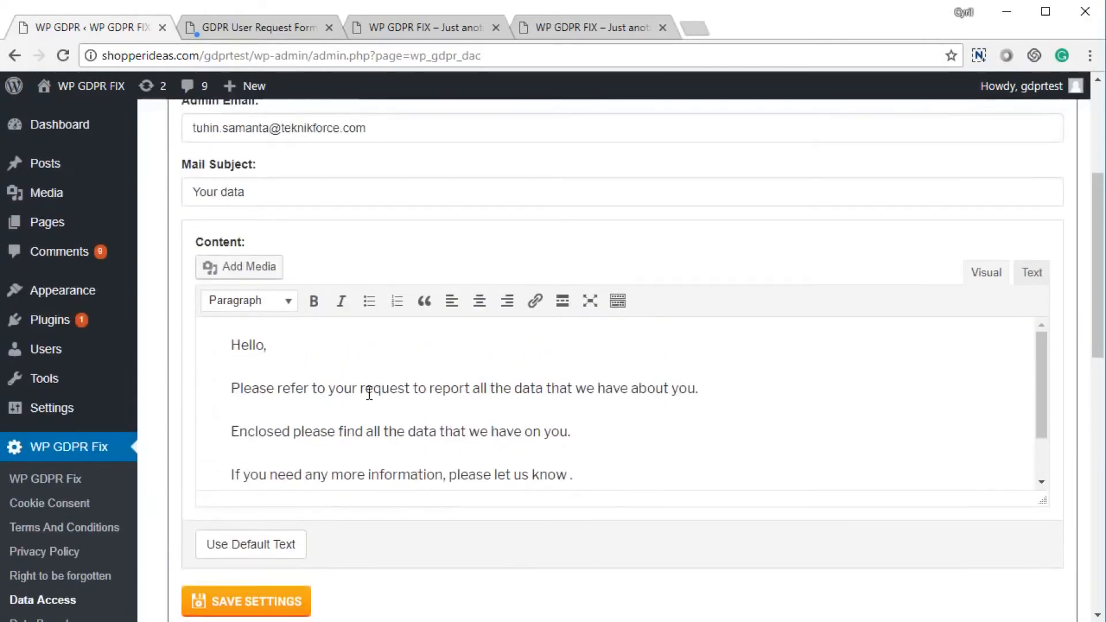
pyautogui.scroll(1, 345, 320)
pyautogui.scroll(-8, 345, 320)
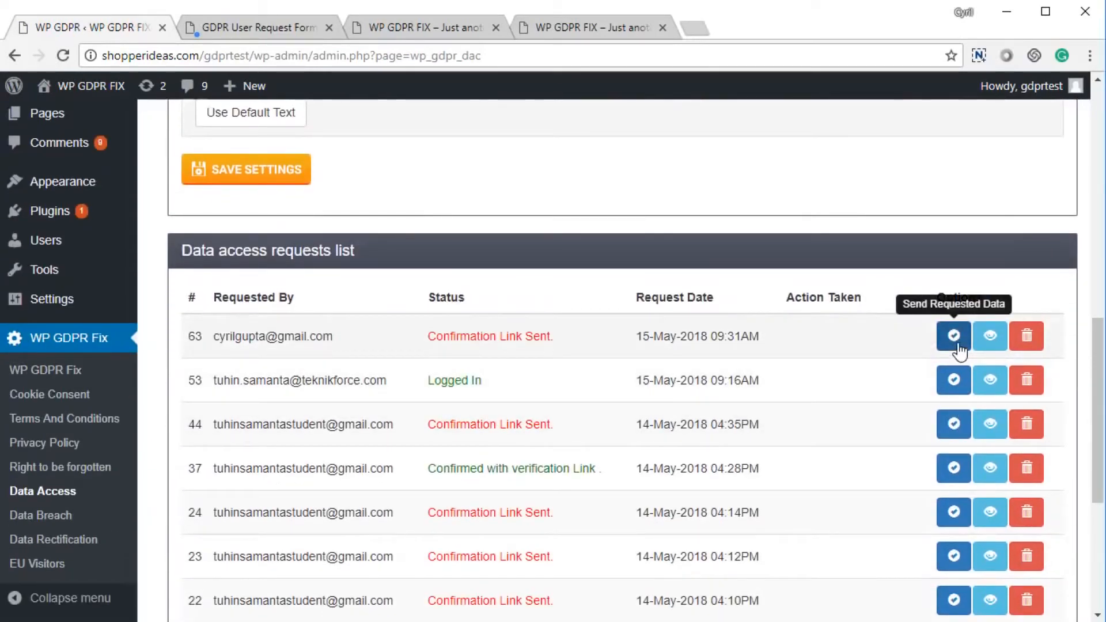
# Send the requested data for request 63, then go to the Data Breach settings.
pyautogui.click(954, 337)
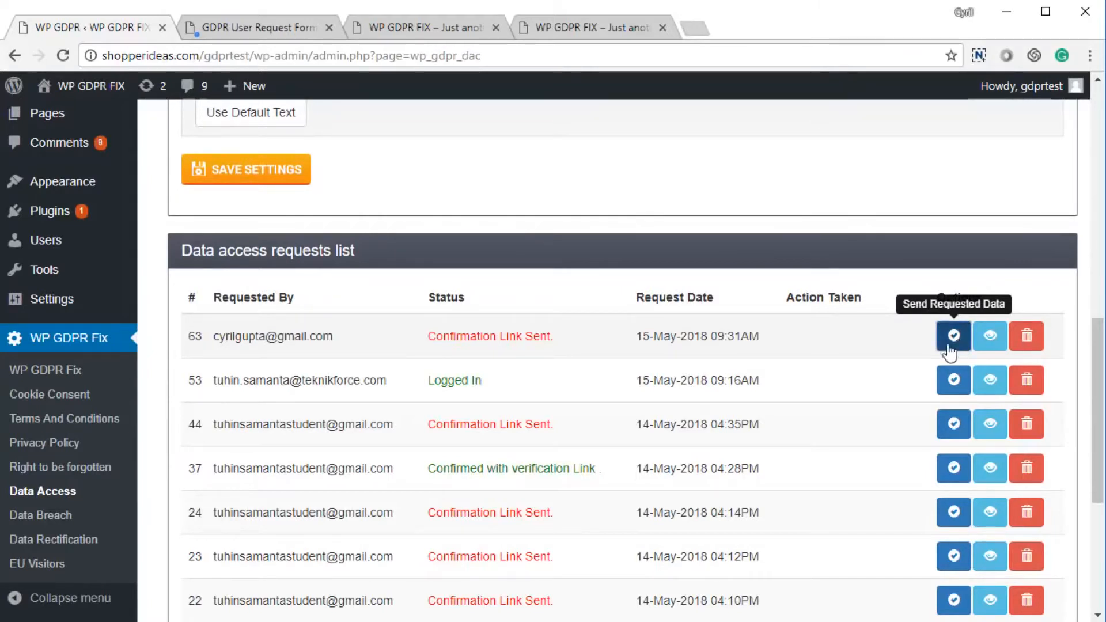
pyautogui.click(954, 341)
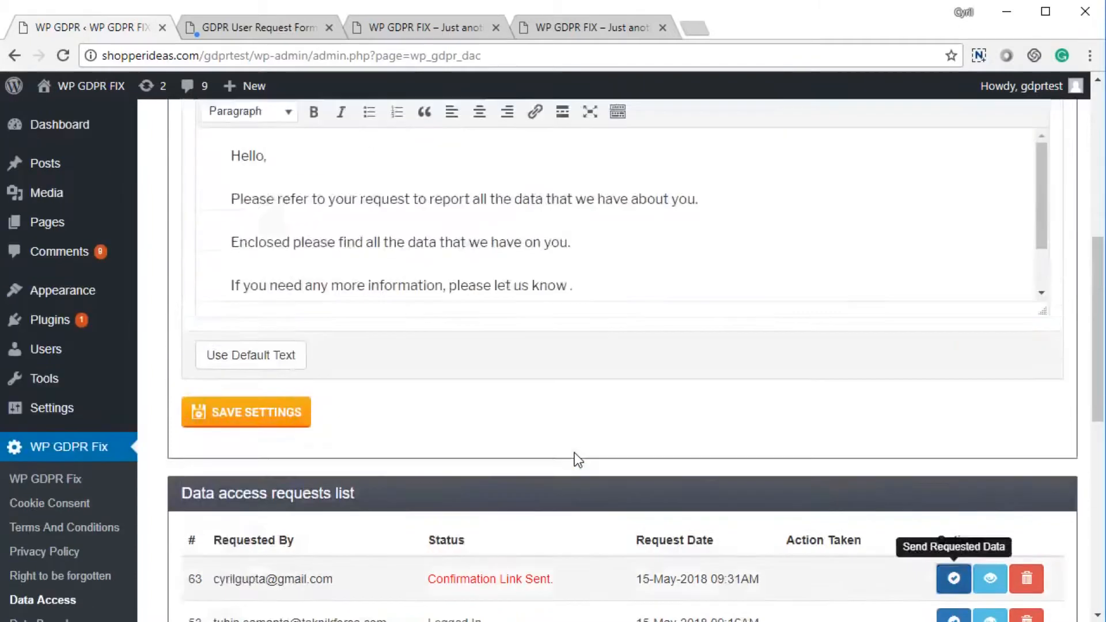
pyautogui.click(853, 148)
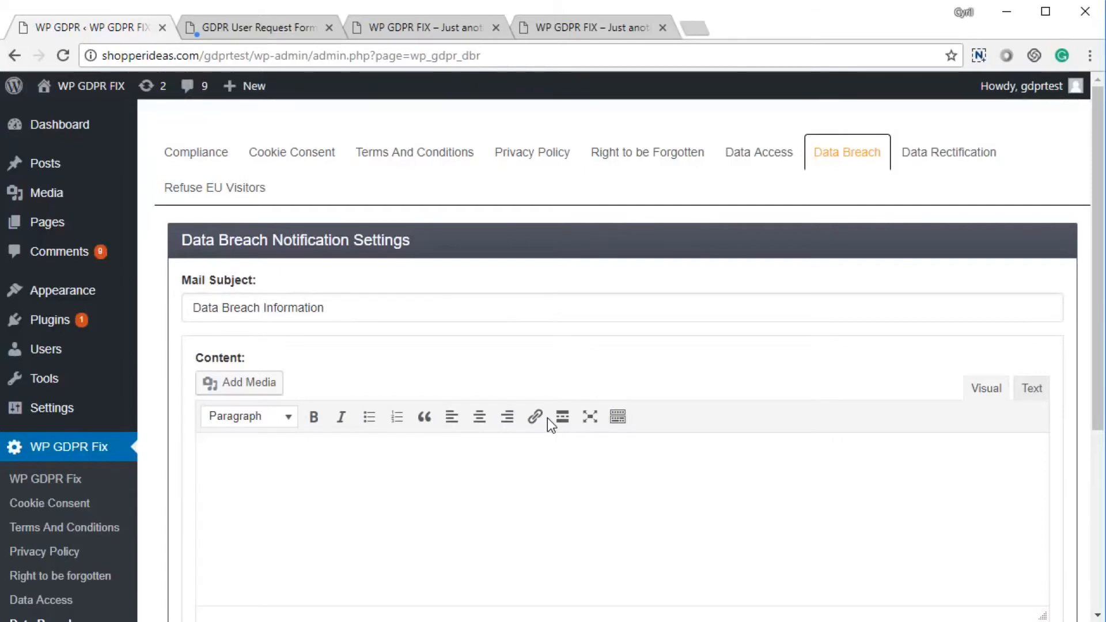
# Fill the Data Breach email content with the default breach notice text.
pyautogui.scroll(-3, 219, 455)
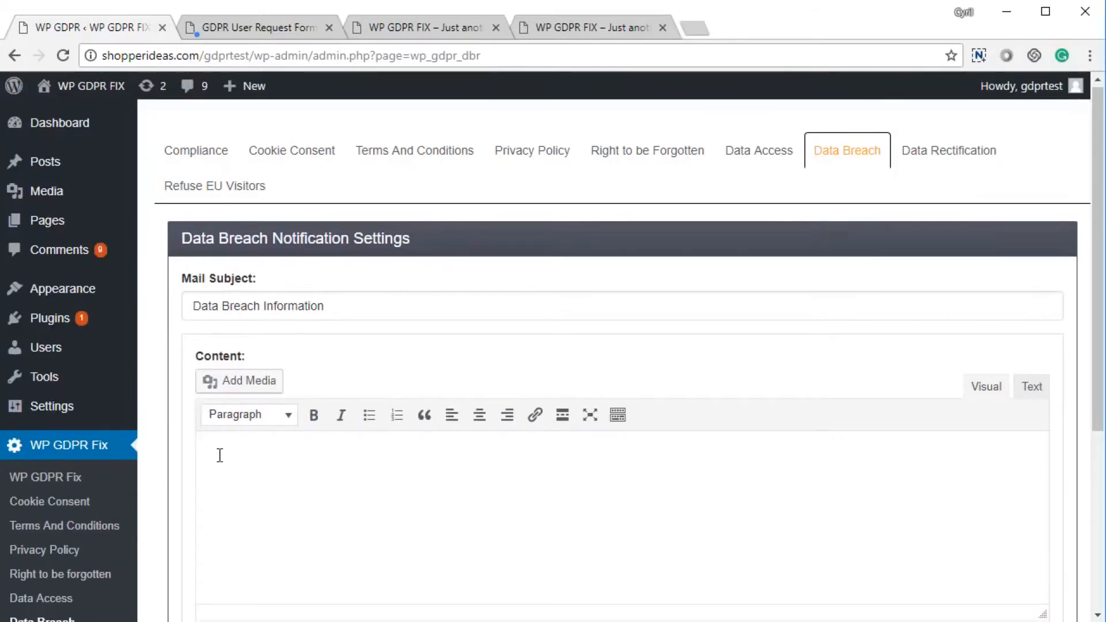
pyautogui.click(240, 488)
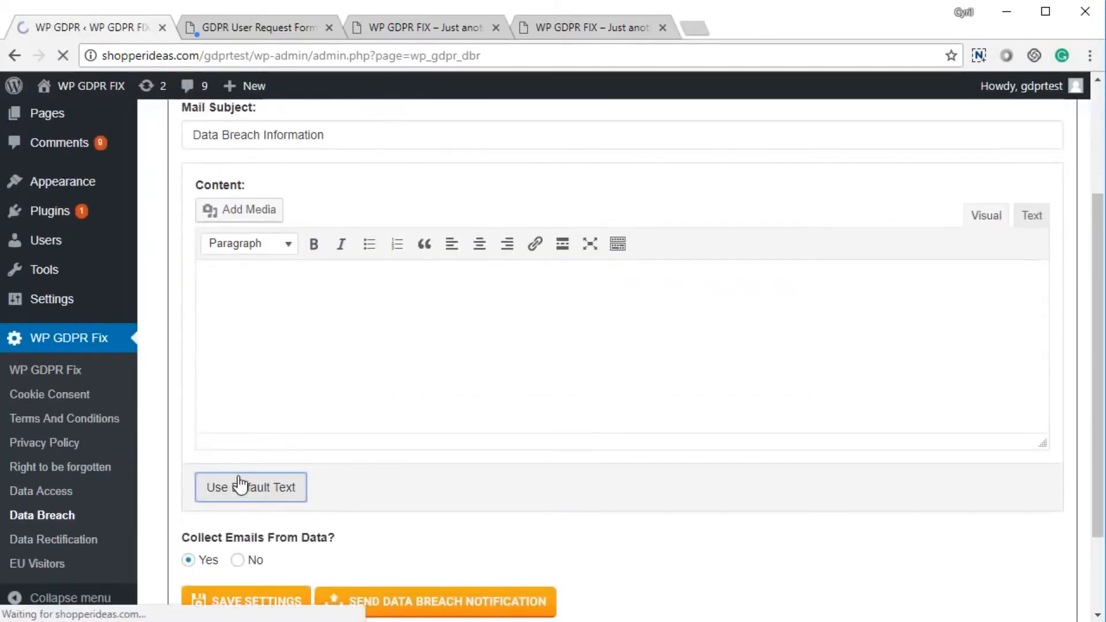
pyautogui.scroll(-8, 239, 481)
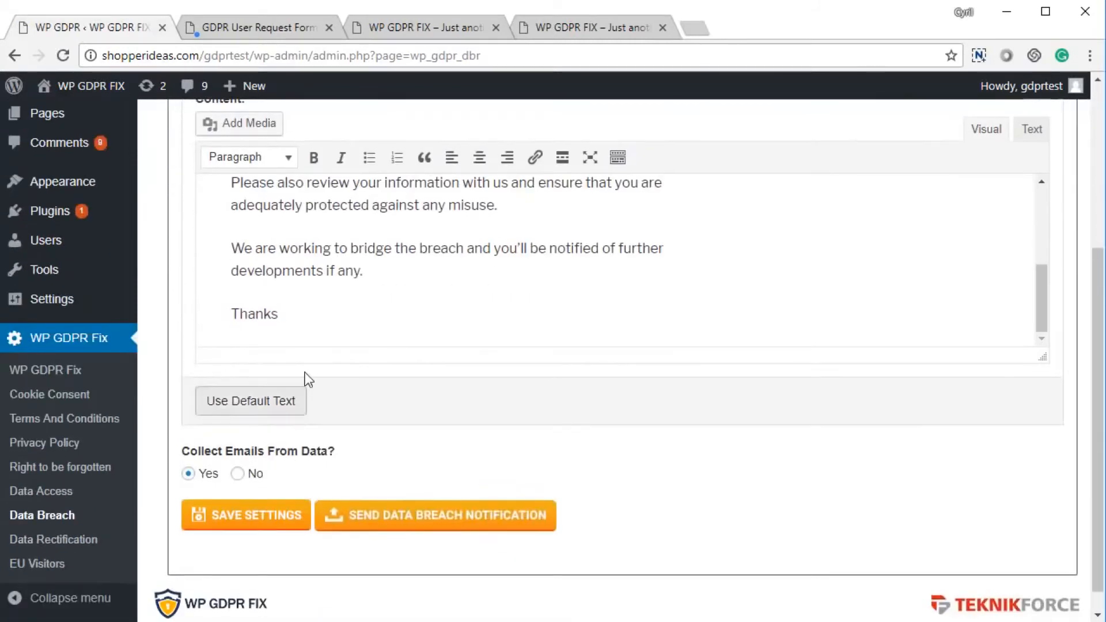
pyautogui.scroll(2, 306, 380)
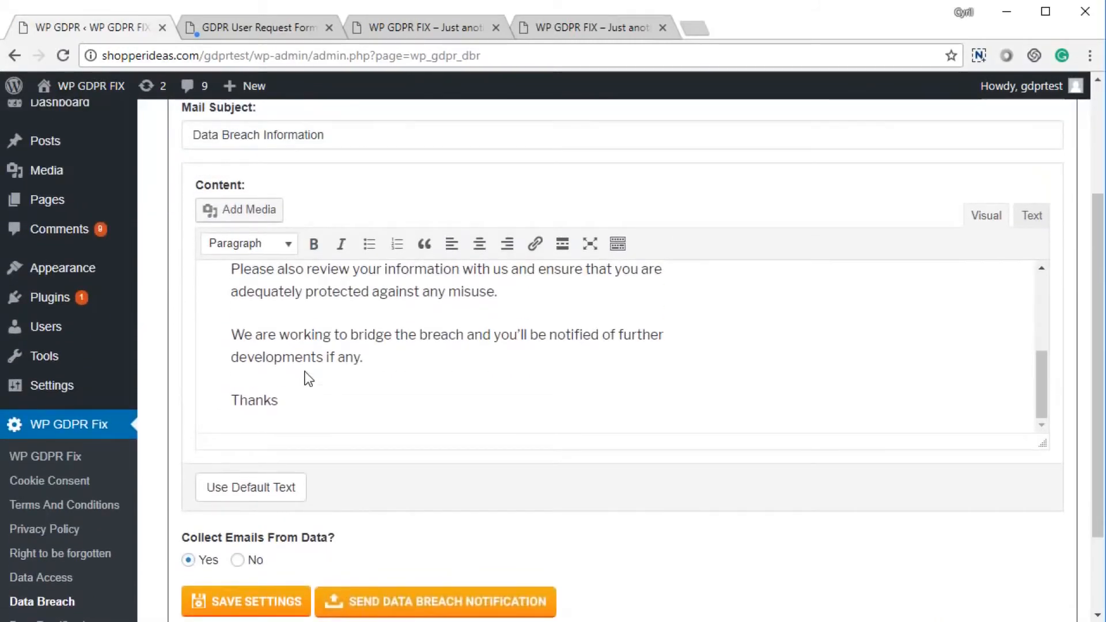
pyautogui.scroll(-2, 306, 372)
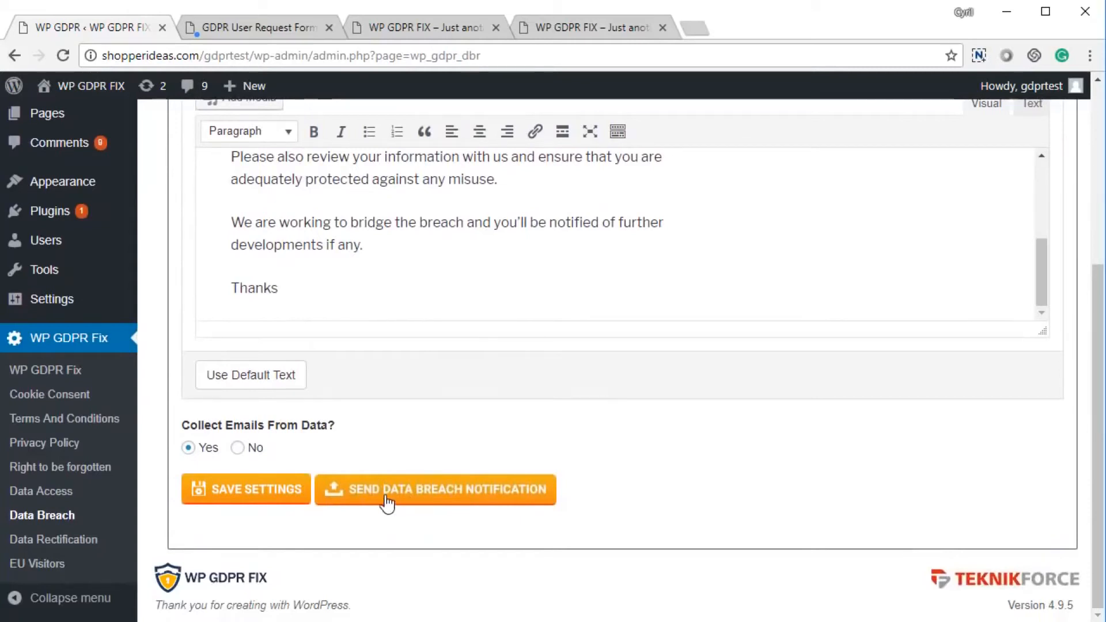
# Save the Data Breach settings and send the breach notification to users.
pyautogui.click(264, 499)
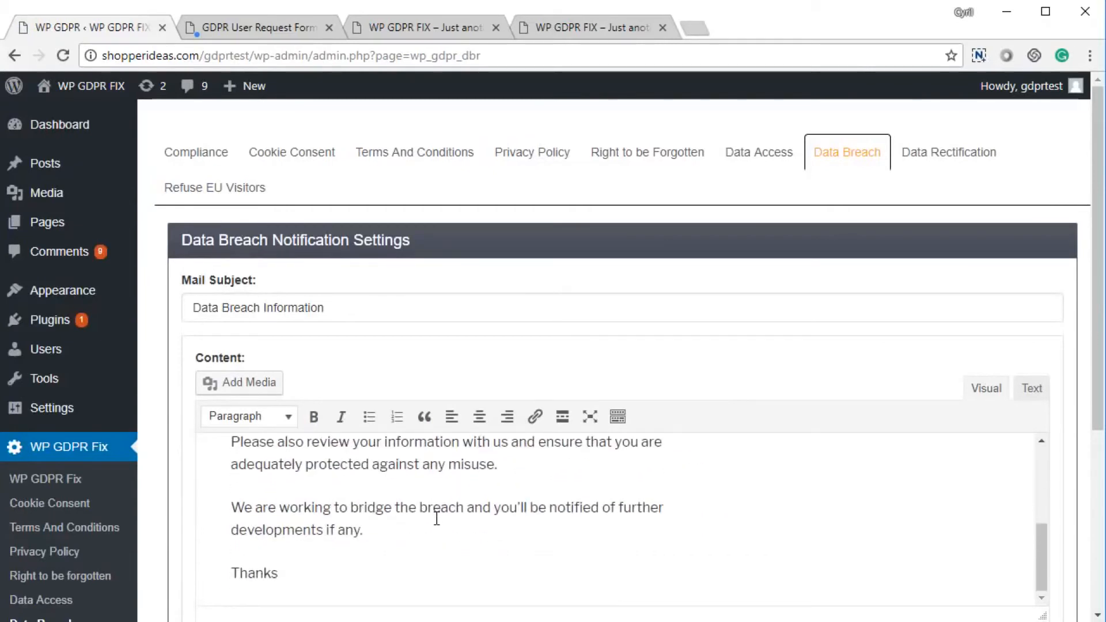
pyautogui.scroll(-4, 437, 519)
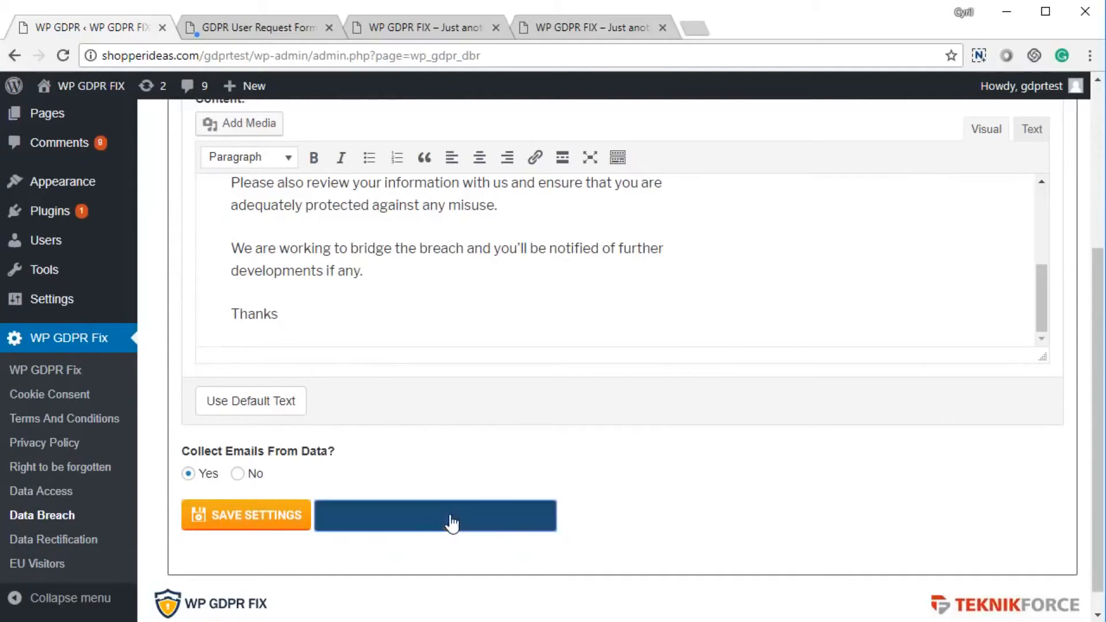
pyautogui.click(451, 522)
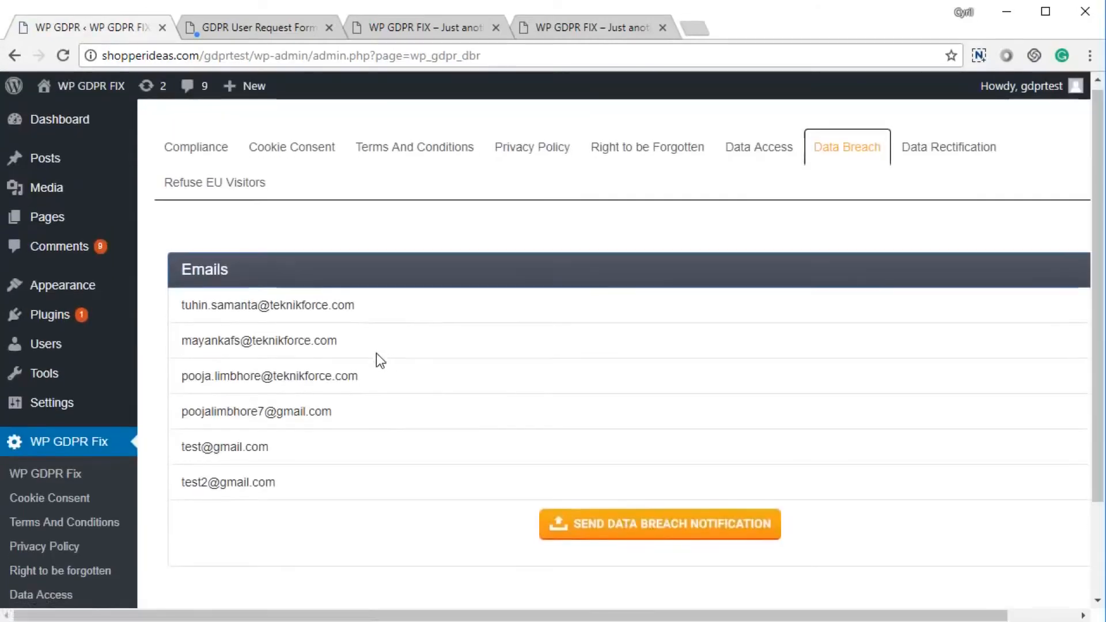
pyautogui.scroll(-2, 376, 354)
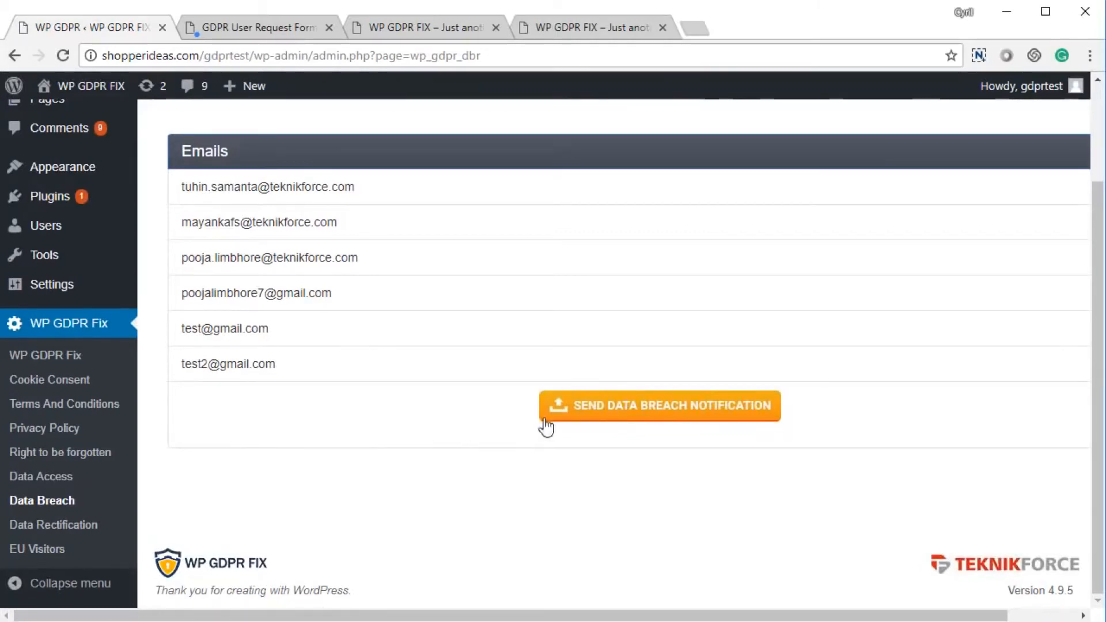
pyautogui.rightClick(348, 461)
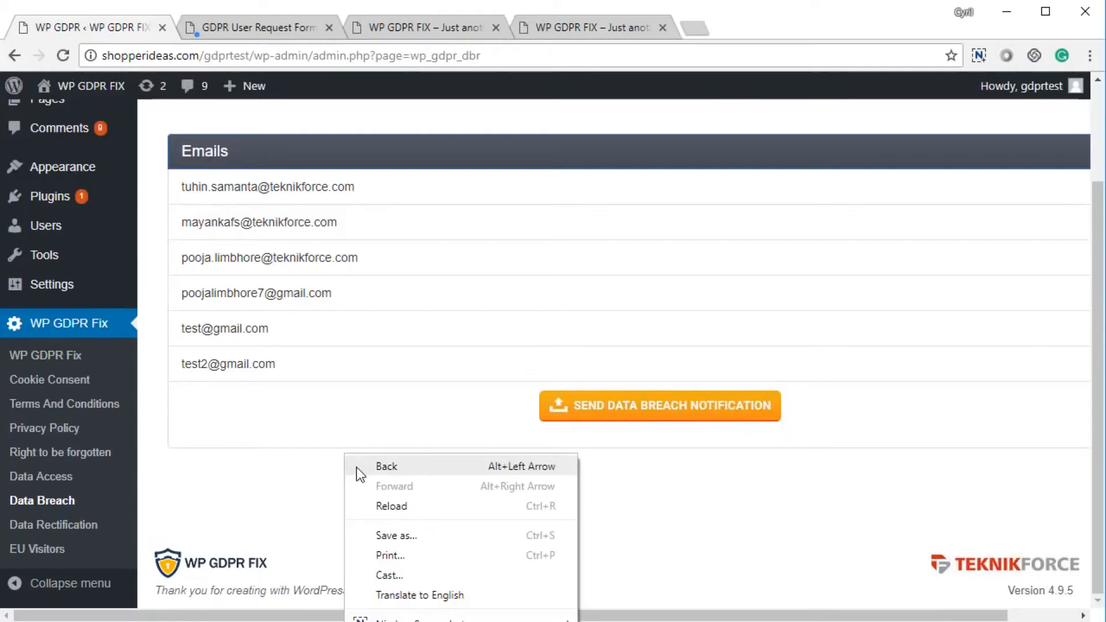
pyautogui.scroll(2, 375, 484)
pyautogui.scroll(1, 371, 490)
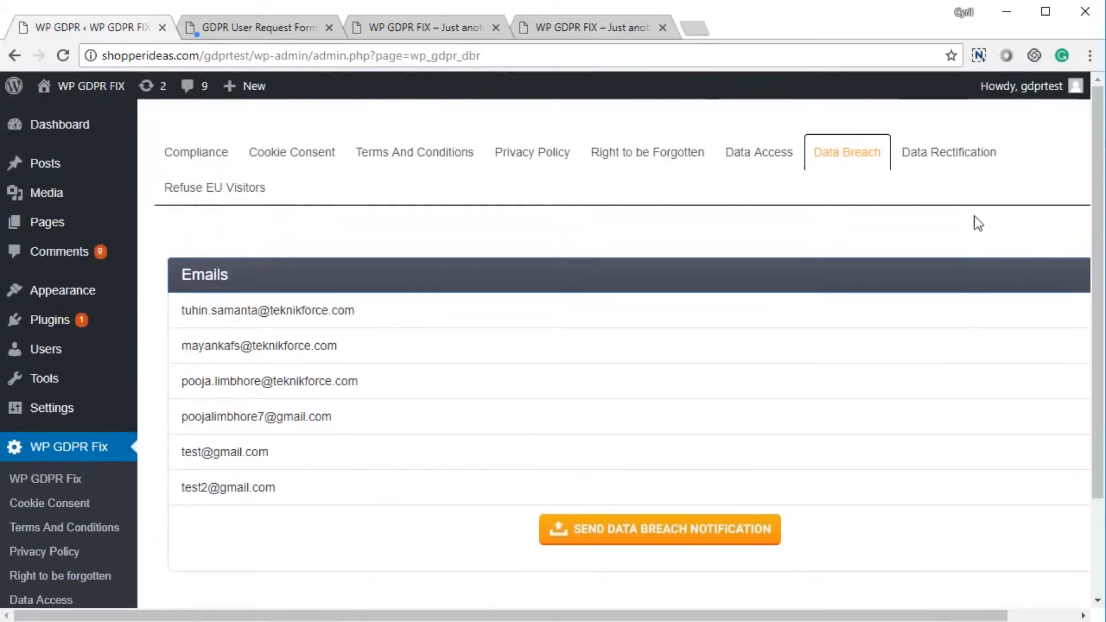
pyautogui.click(941, 171)
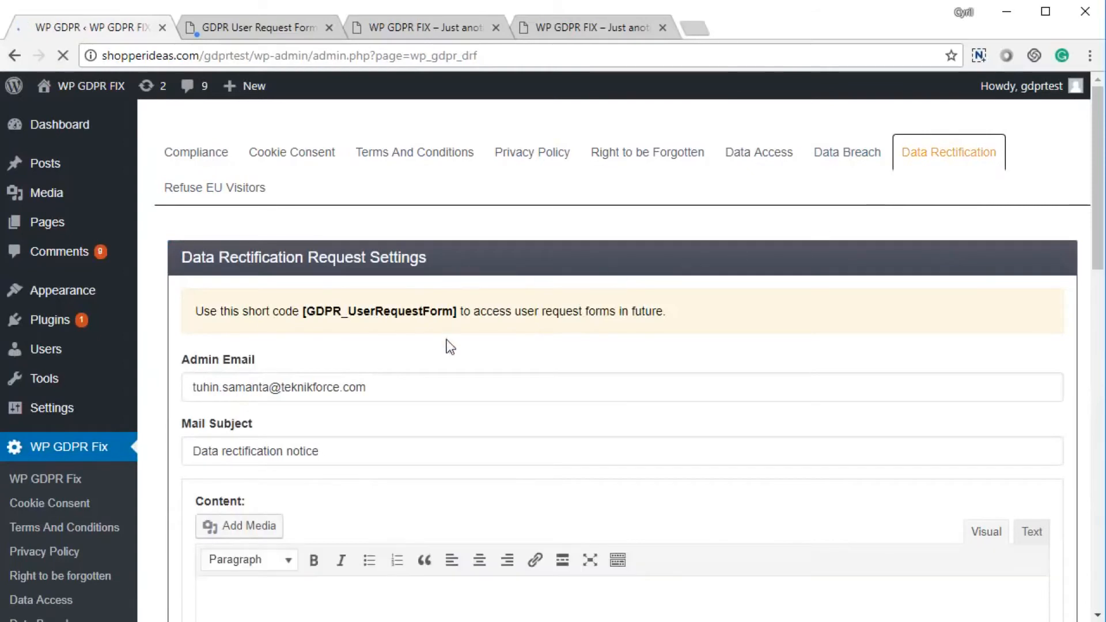
# Fill the Data Rectification email with the default 'your data has been rectified' text and save.
pyautogui.scroll(-5, 320, 426)
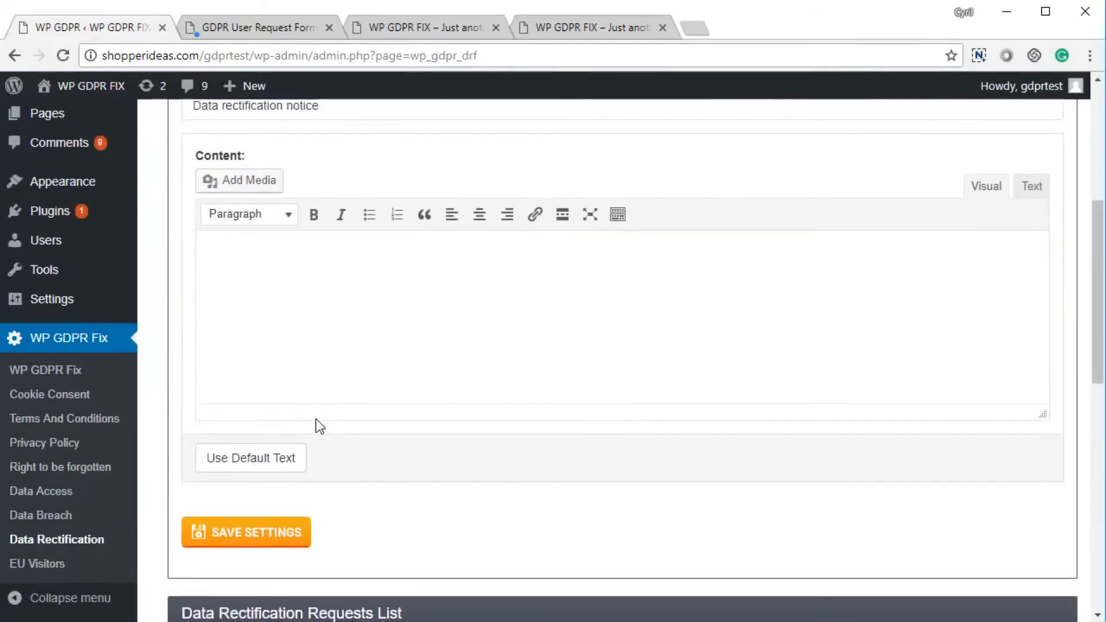
pyautogui.click(294, 461)
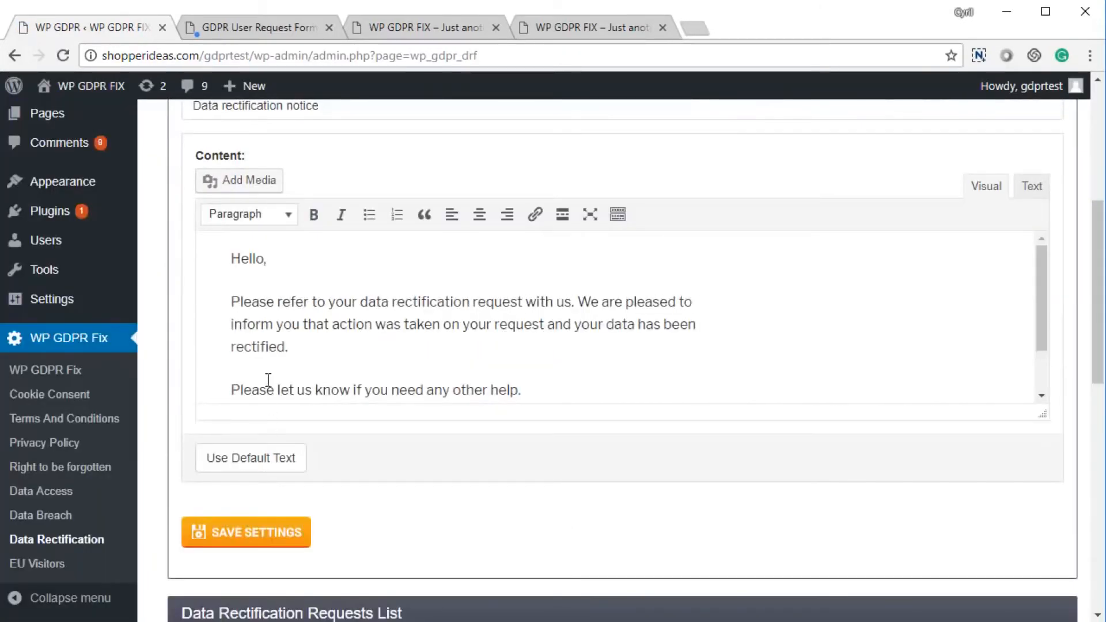
pyautogui.scroll(4, 267, 393)
pyautogui.scroll(-3, 292, 406)
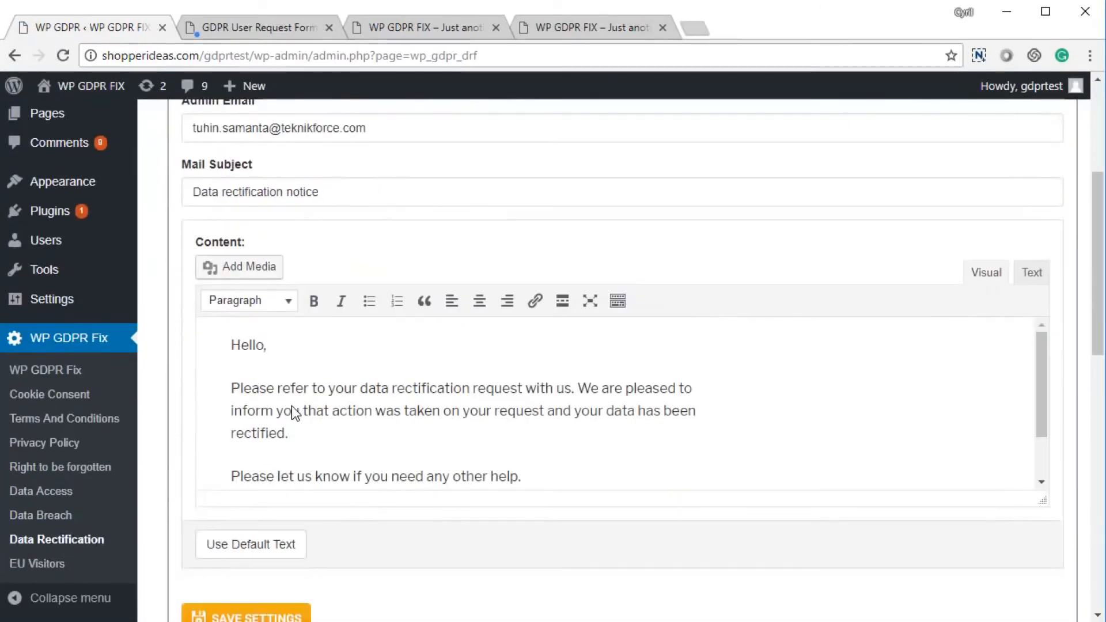
pyautogui.scroll(-2, 292, 406)
pyautogui.scroll(-5, 294, 553)
pyautogui.click(300, 362)
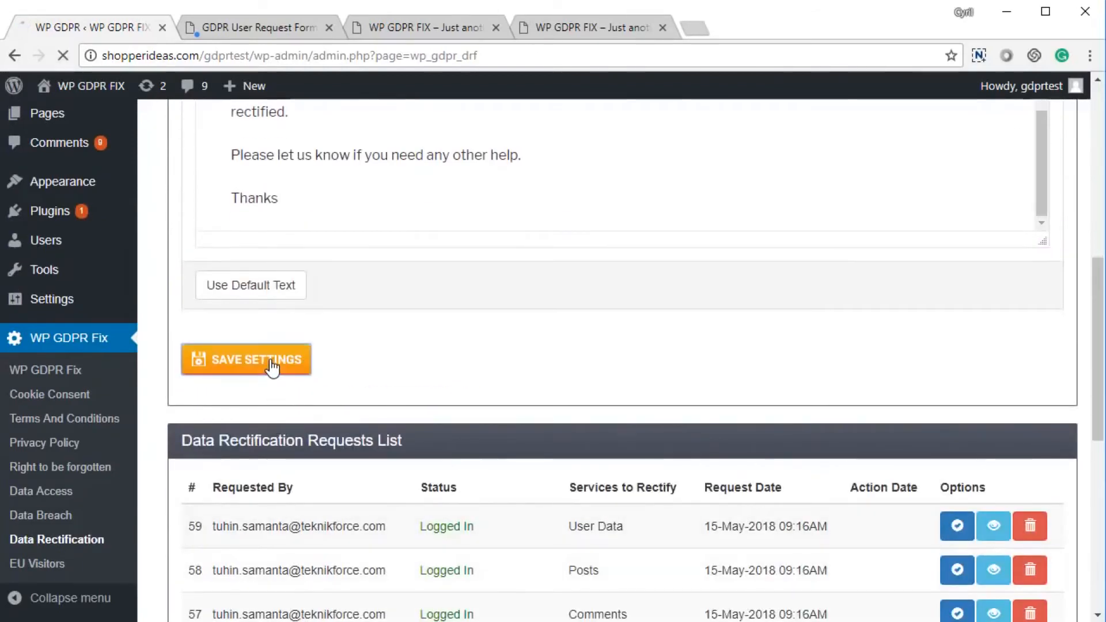
pyautogui.scroll(-7, 414, 404)
pyautogui.scroll(-3, 424, 381)
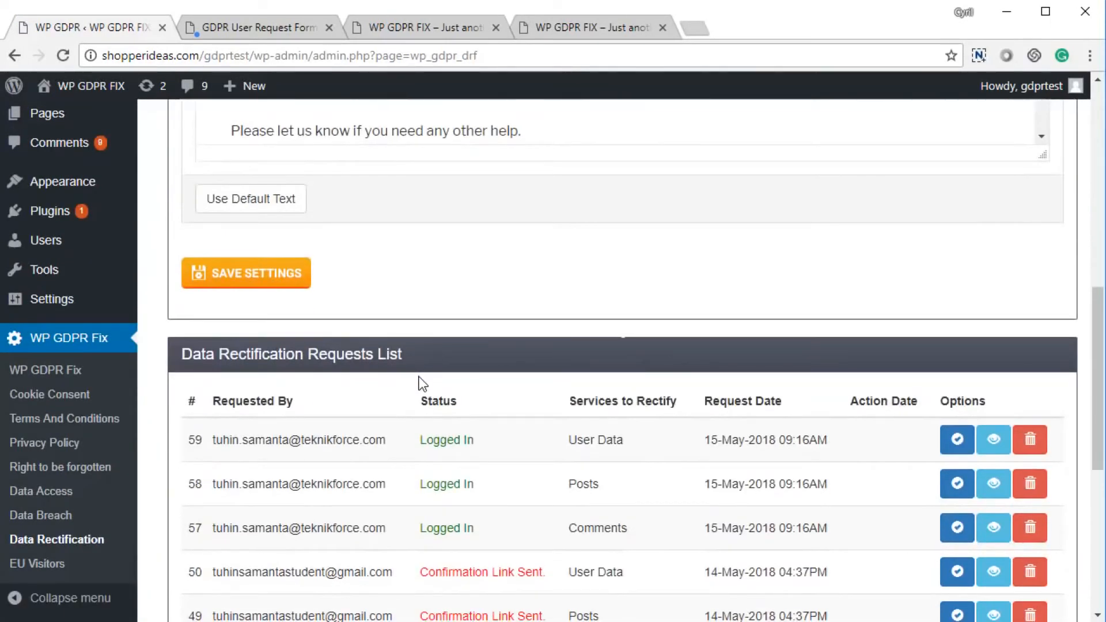
# Submit a Rectify Data Request covering only WordPress User Data, asking for a name change, with the requester's email.
pyautogui.click(306, 34)
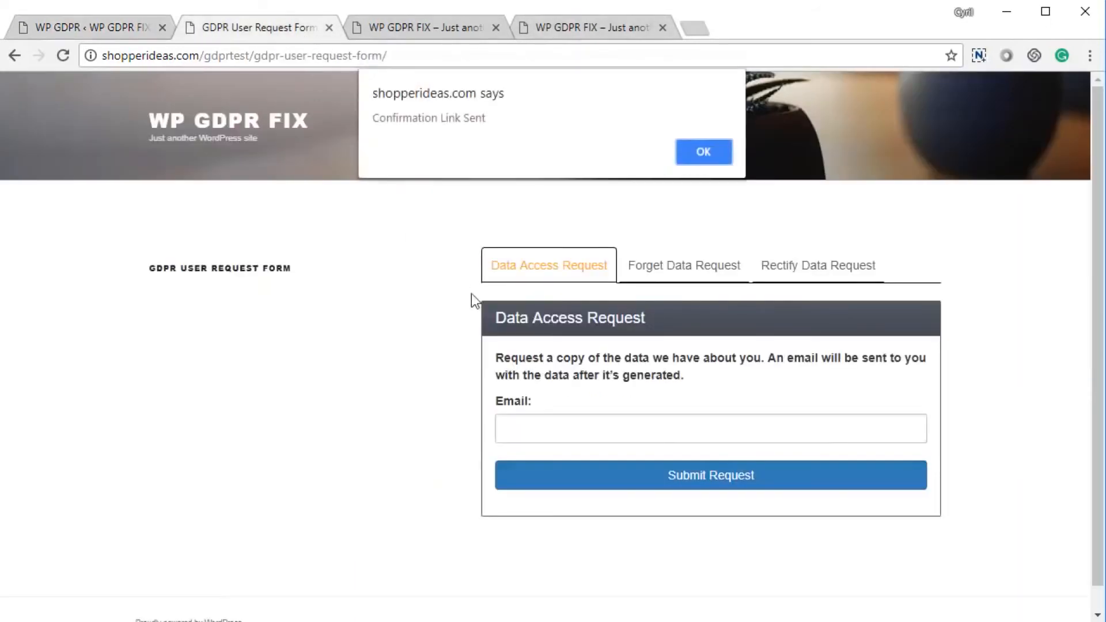
pyautogui.click(699, 154)
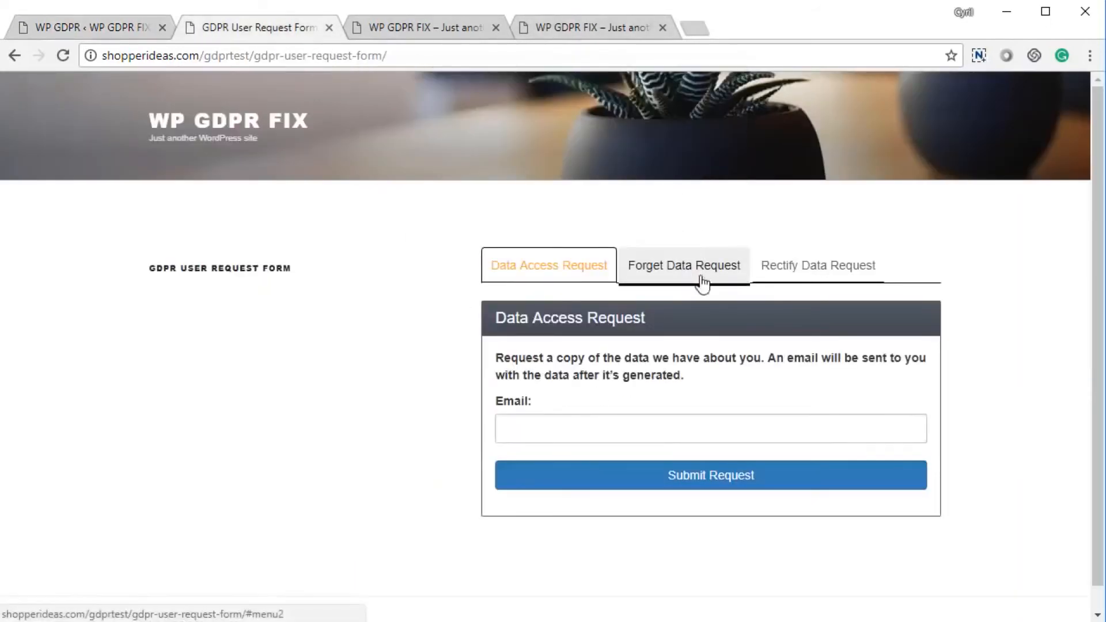
pyautogui.click(818, 276)
pyautogui.click(560, 364)
pyautogui.click(554, 429)
pyautogui.scroll(-3, 558, 455)
pyautogui.click(577, 311)
pyautogui.click(599, 401)
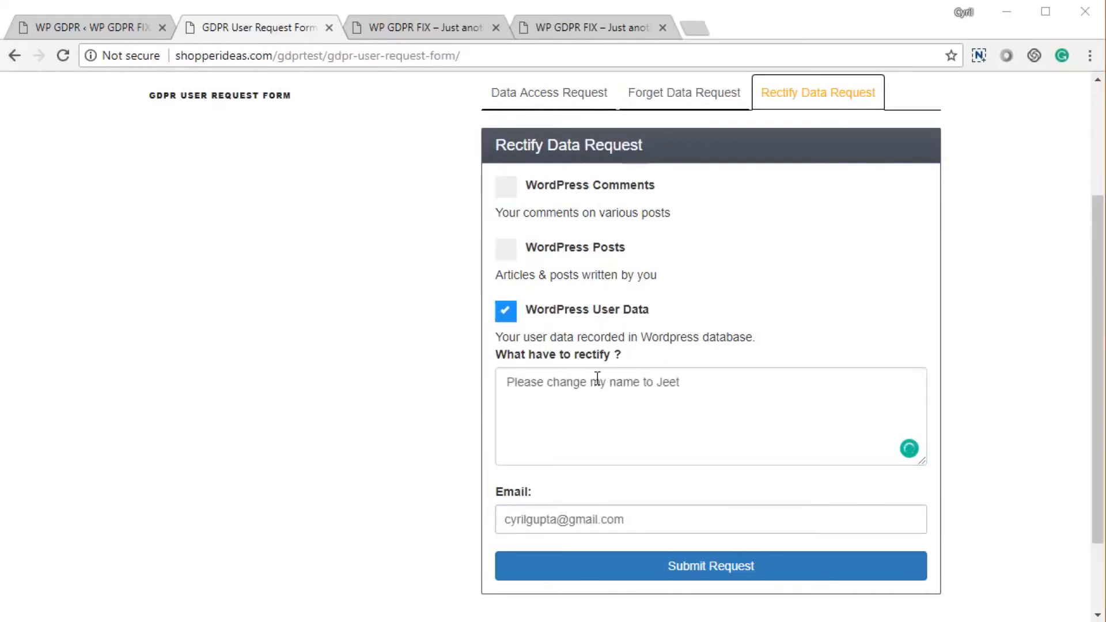
pyautogui.click(862, 576)
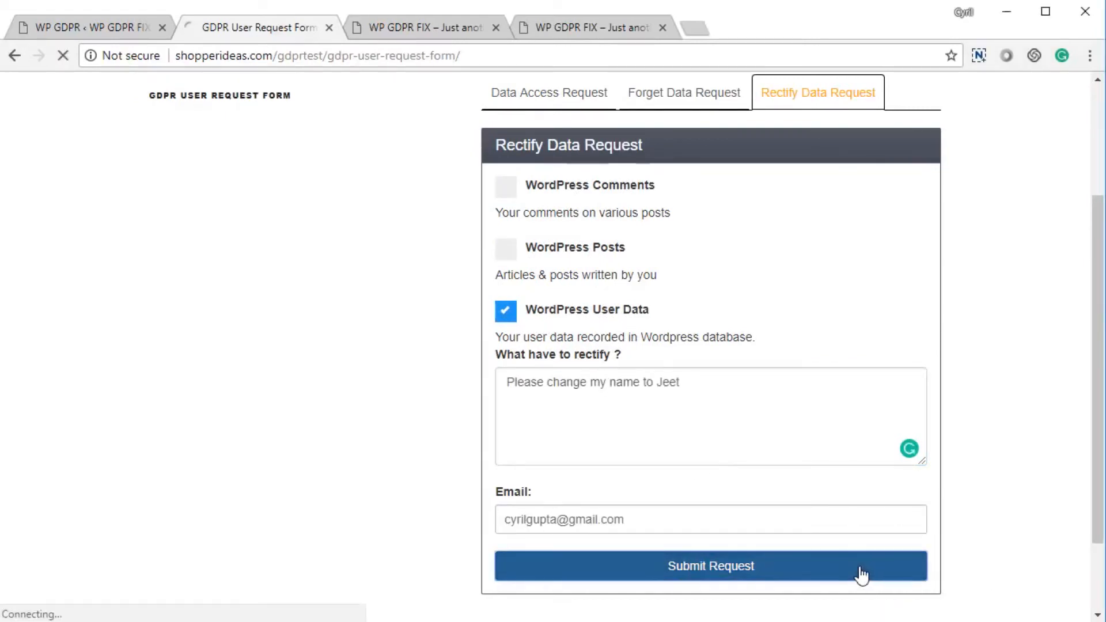
# Return to the plugin's admin page and reload it to pick up new requests.
pyautogui.click(91, 27)
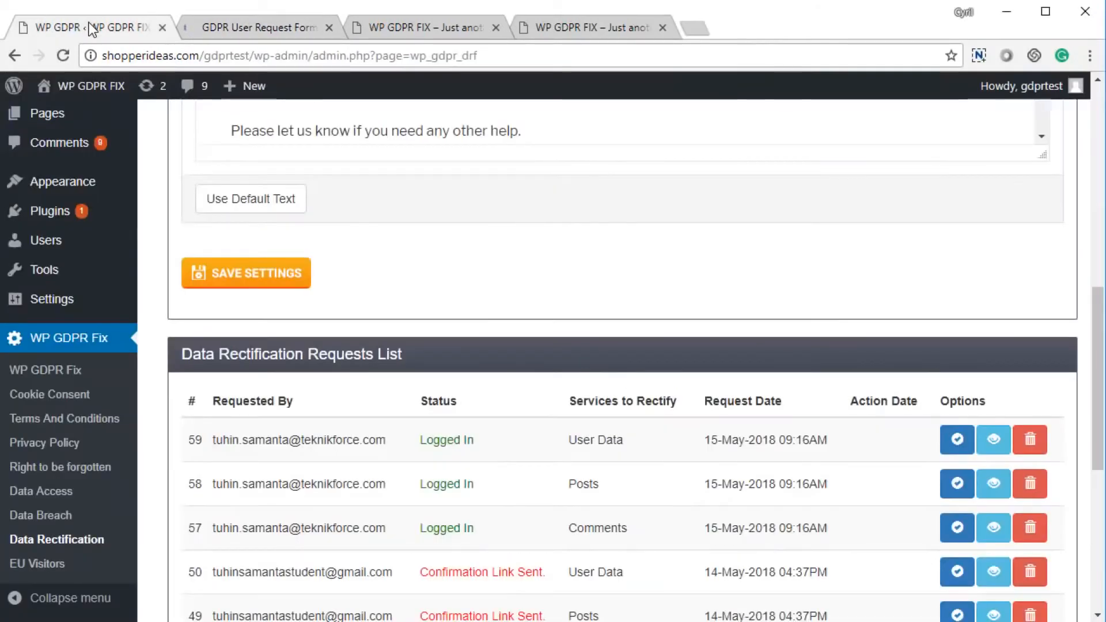
pyautogui.scroll(10, 685, 327)
pyautogui.scroll(1, 653, 362)
pyautogui.rightClick(408, 233)
pyautogui.click(480, 287)
# View the data for new User Data rectification request 64, then go to Refuse EU Visitors.
pyautogui.scroll(-15, 492, 412)
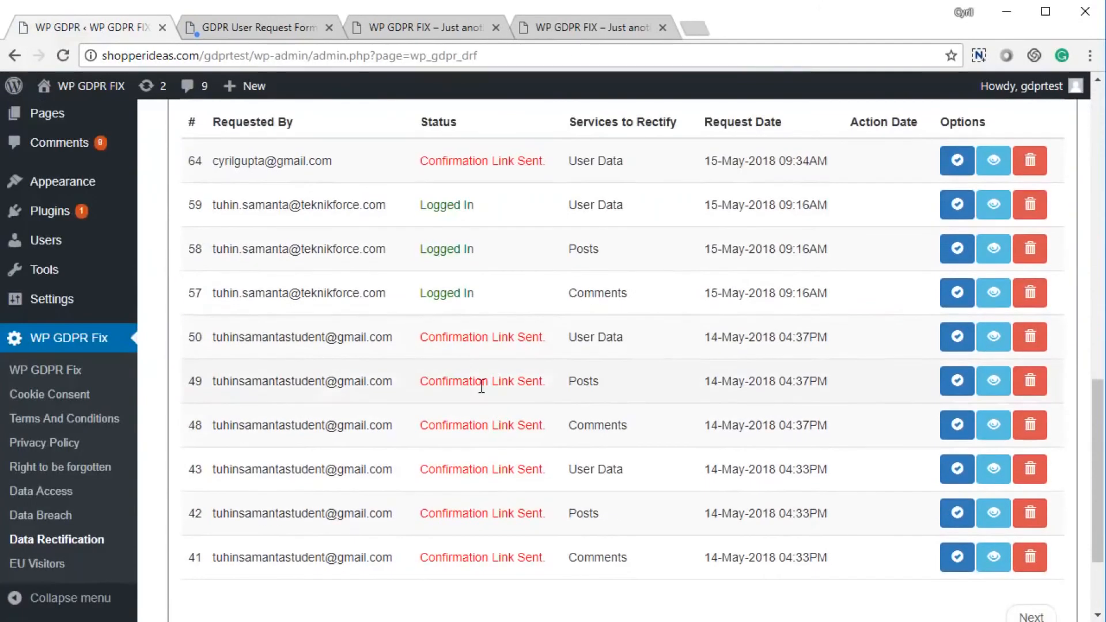
pyautogui.scroll(1, 254, 246)
pyautogui.moveTo(254, 248); pyautogui.dragTo(716, 270)
pyautogui.click(717, 270)
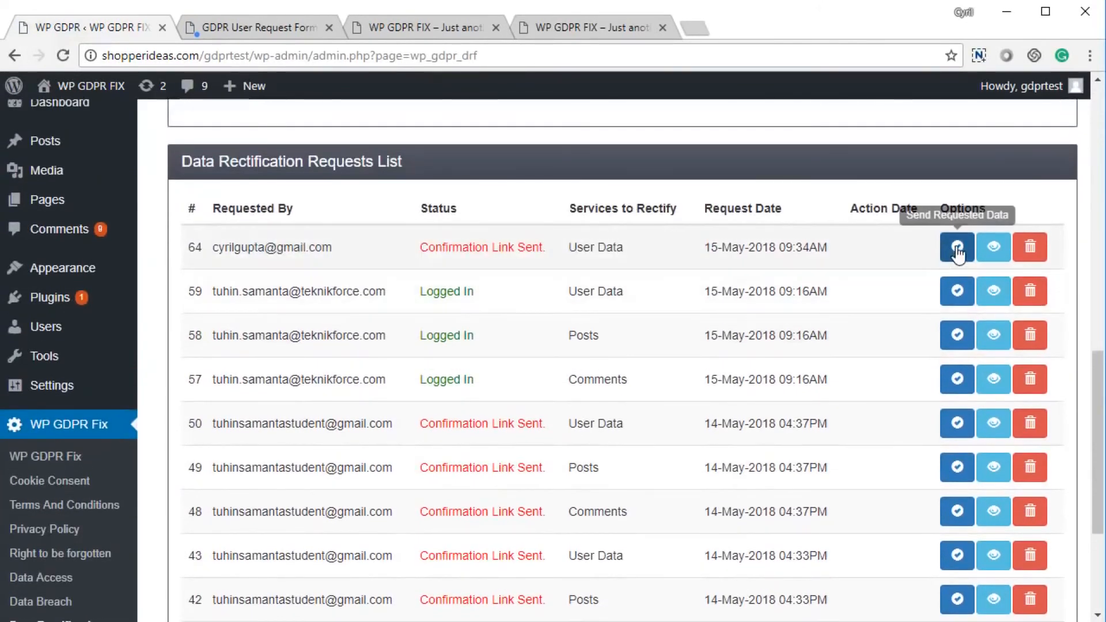
pyautogui.click(992, 251)
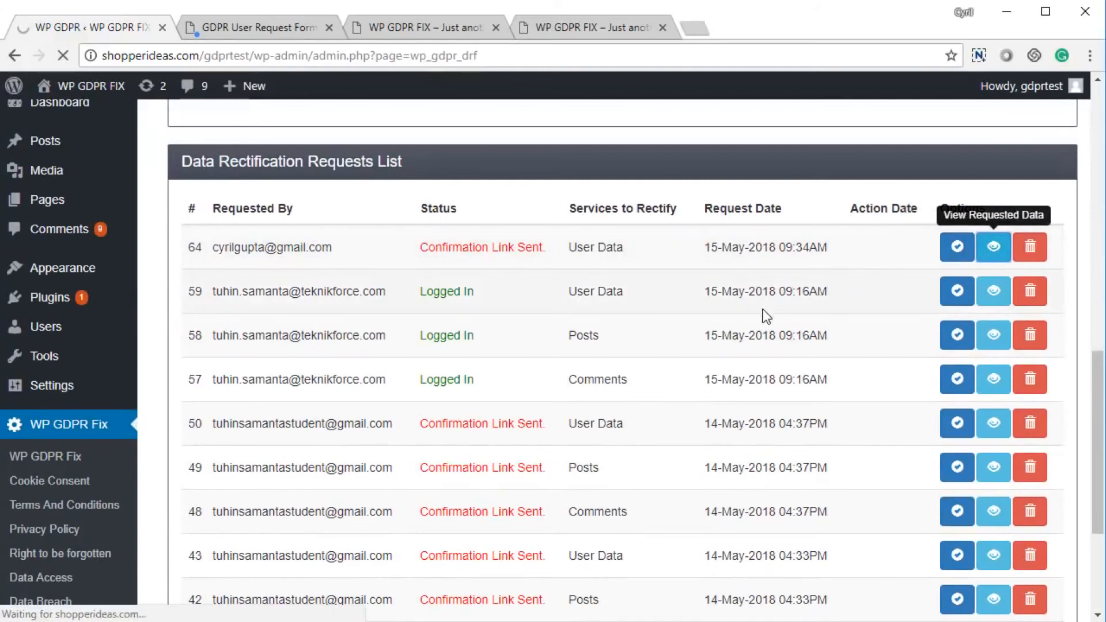
pyautogui.click(233, 187)
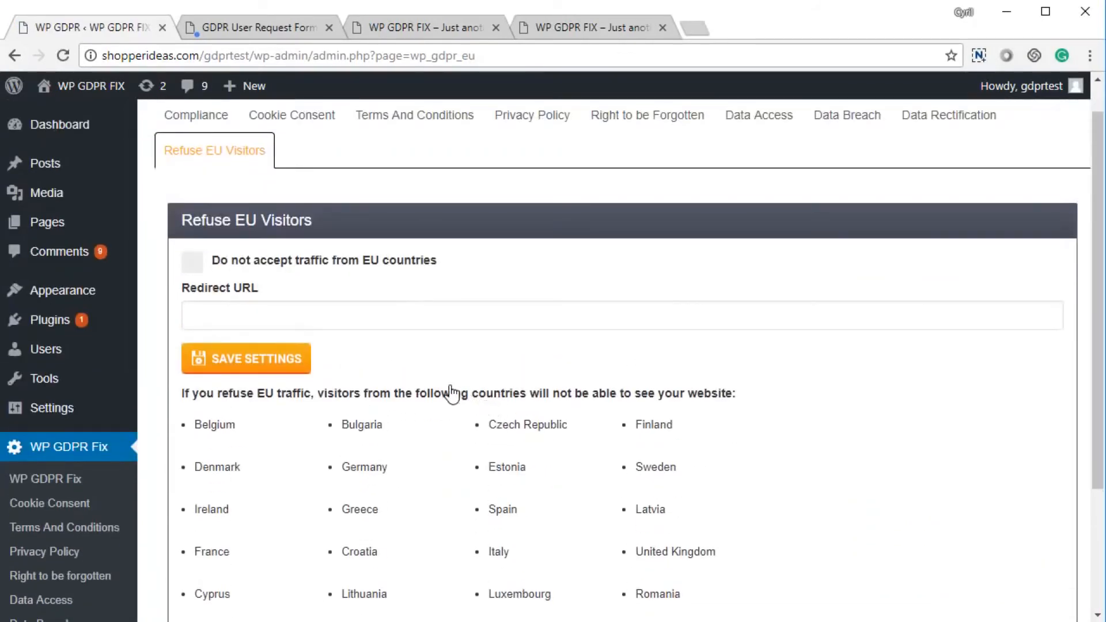
# Toggle 'Do not accept traffic from EU countries' on and back off, leave Redirect URL empty, and save.
pyautogui.click(196, 265)
pyautogui.click(221, 311)
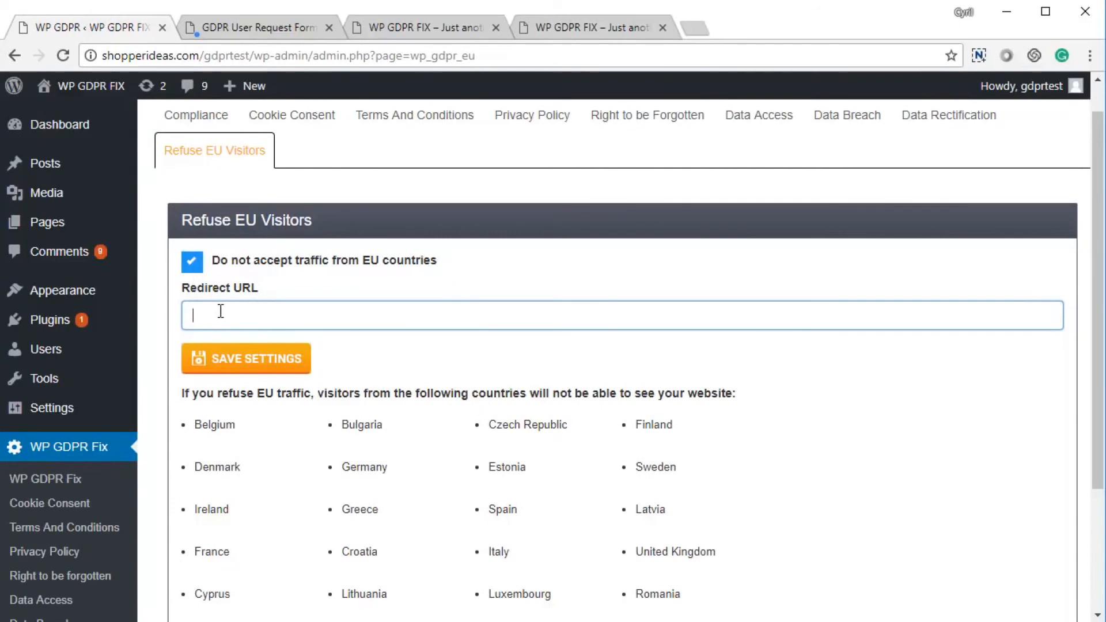
pyautogui.click(197, 266)
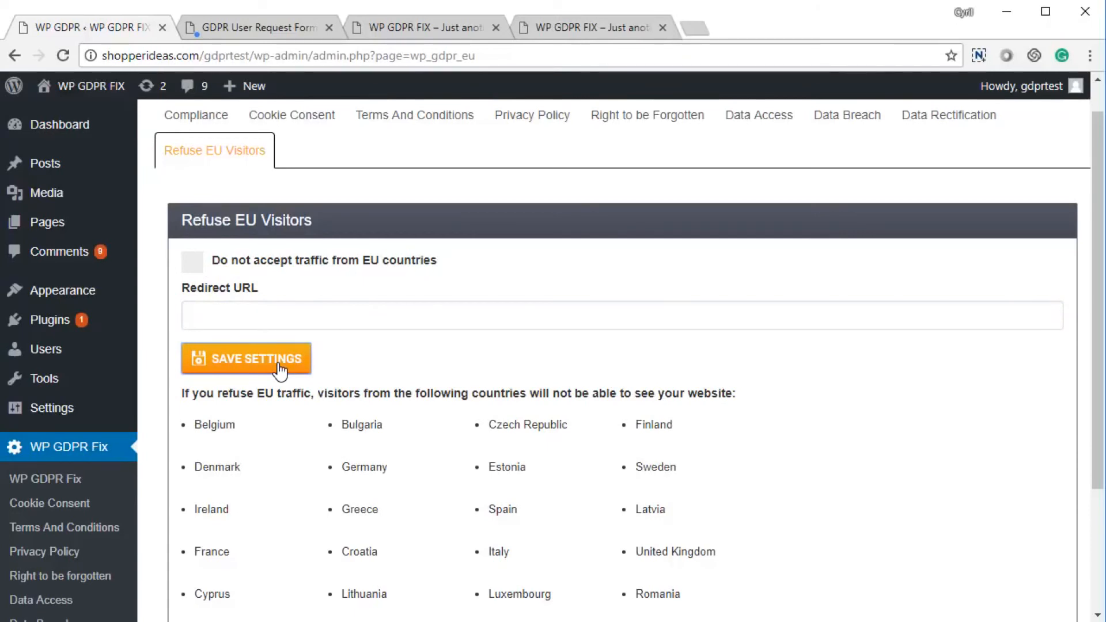
pyautogui.click(281, 370)
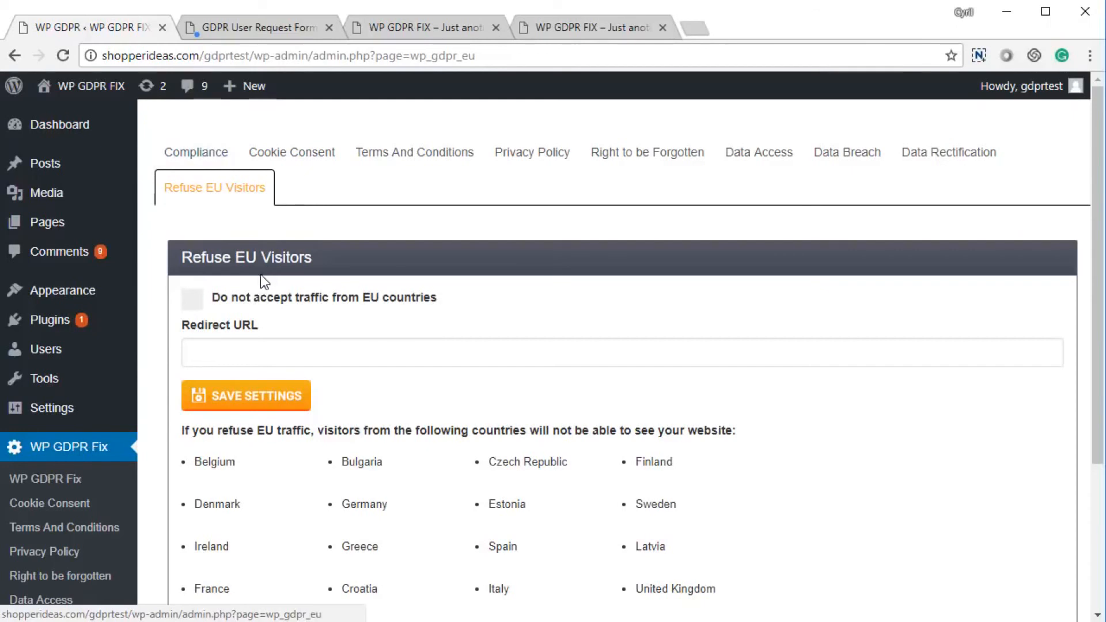
pyautogui.scroll(-3, 256, 294)
pyautogui.scroll(3, 216, 196)
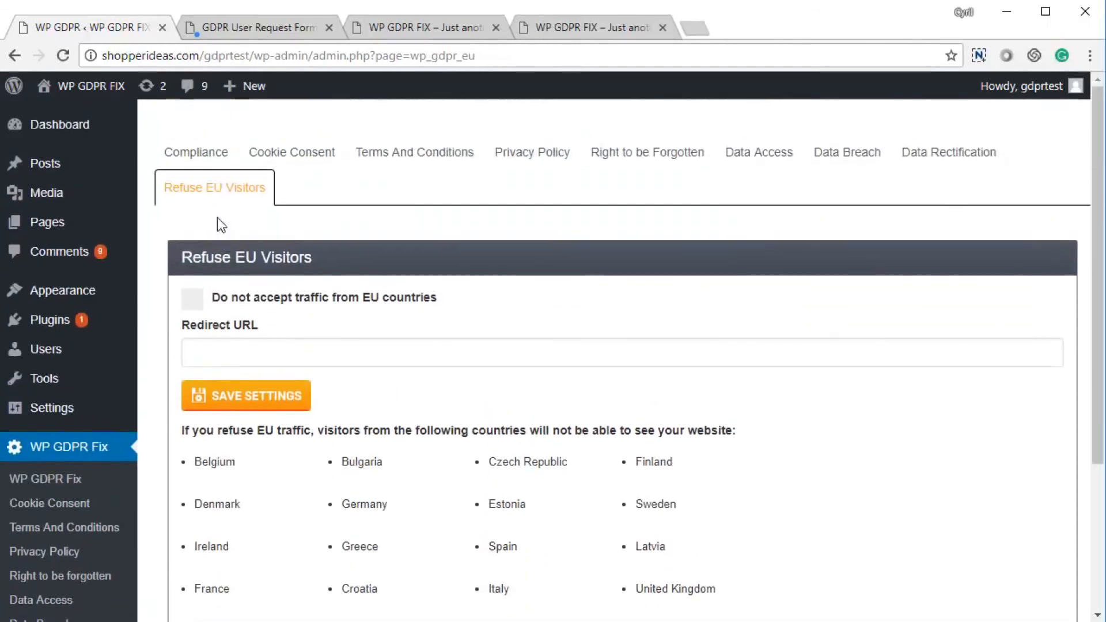
# Review the Compliance overview, confirming all 7 key GDPR requirements are met.
pyautogui.click(215, 161)
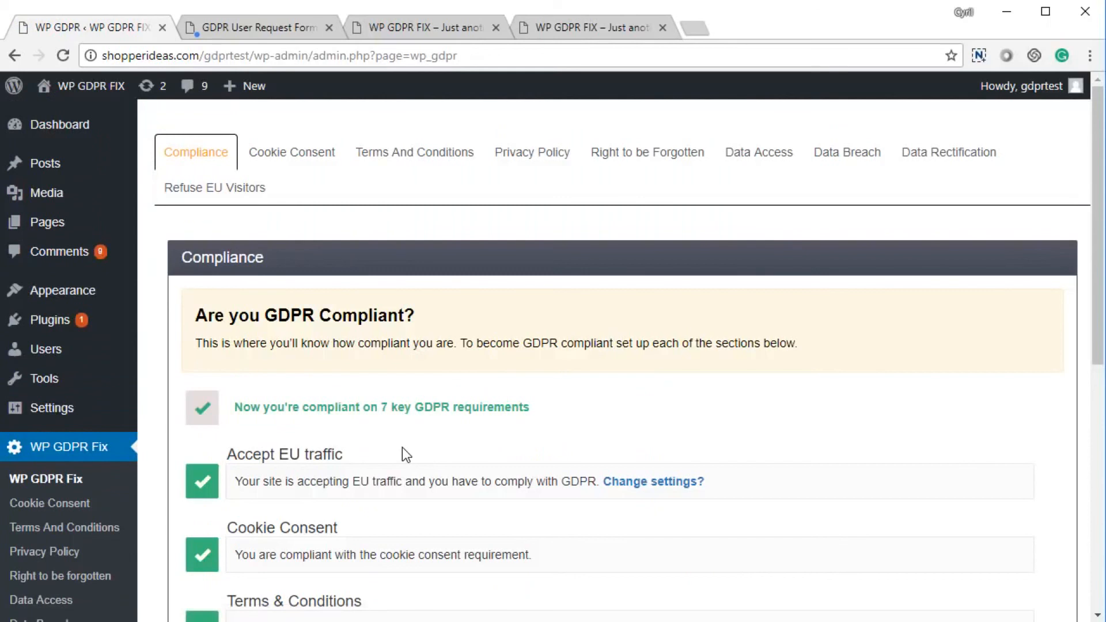
pyautogui.scroll(-8, 402, 448)
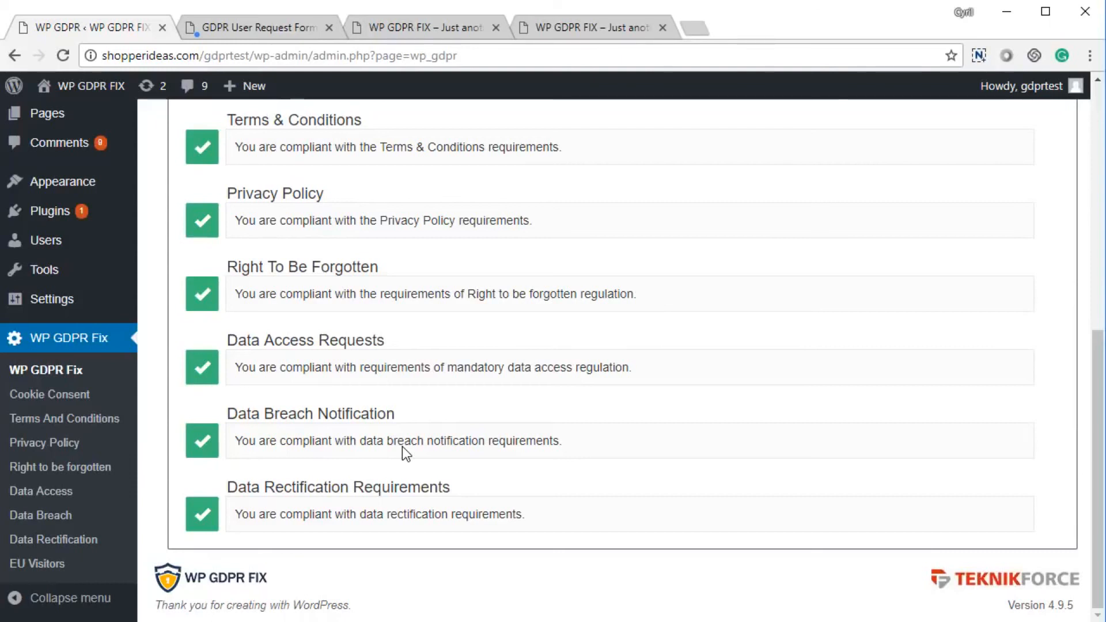
pyautogui.scroll(8, 403, 447)
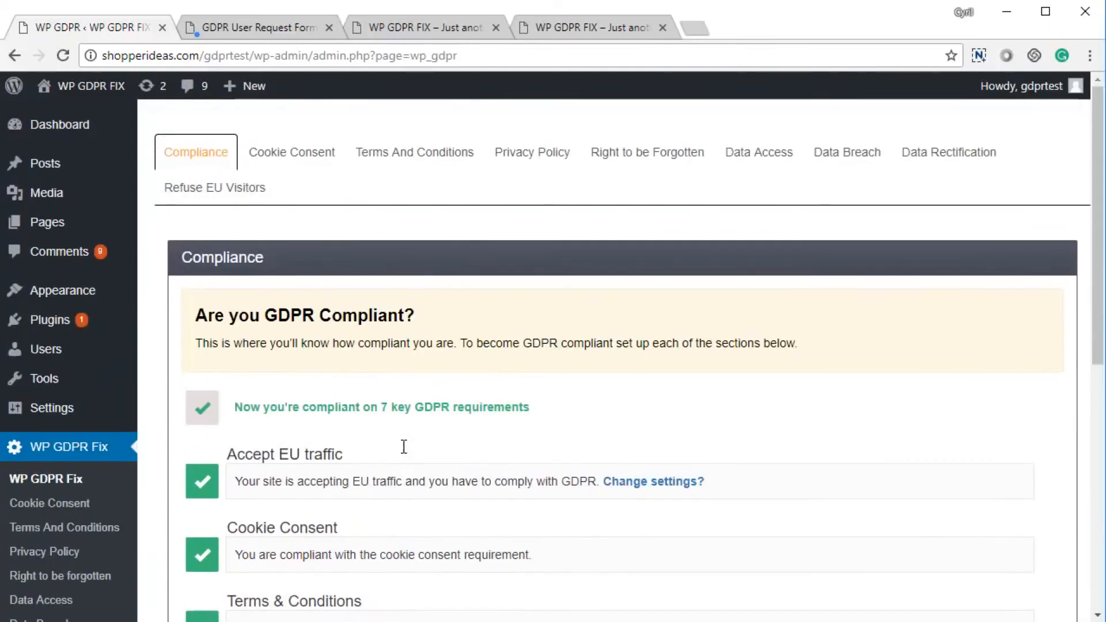